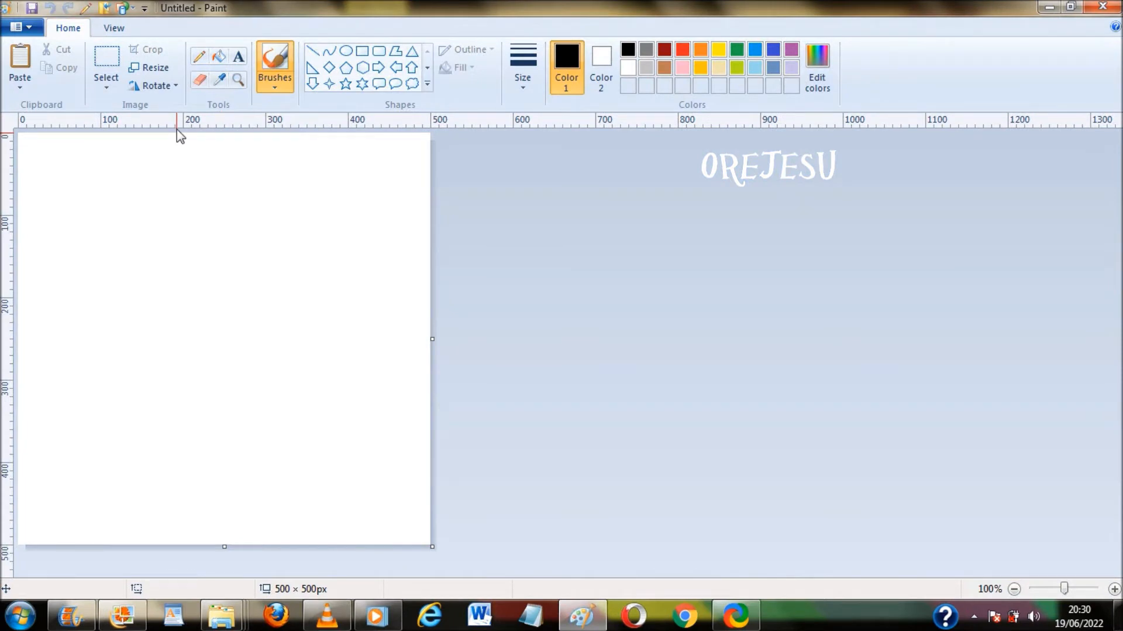
Set the canvas size in pixels to 500 × 500 with the aspect ratio unlocked
{"action": "left_click", "coordinate": [156, 68]}
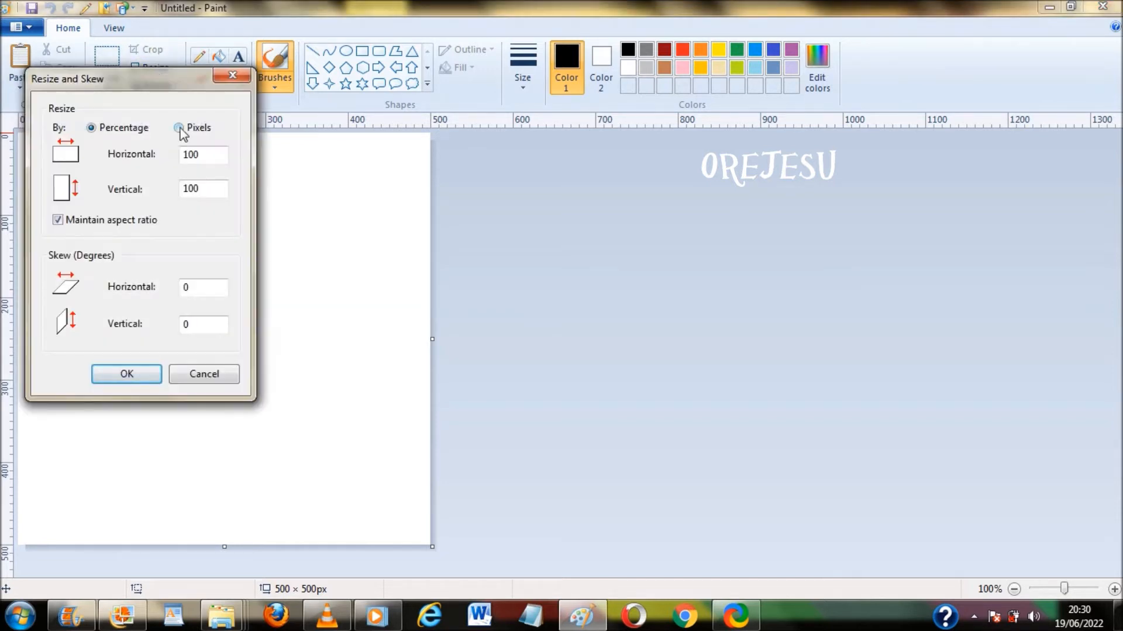
{"action": "left_click", "coordinate": [179, 128]}
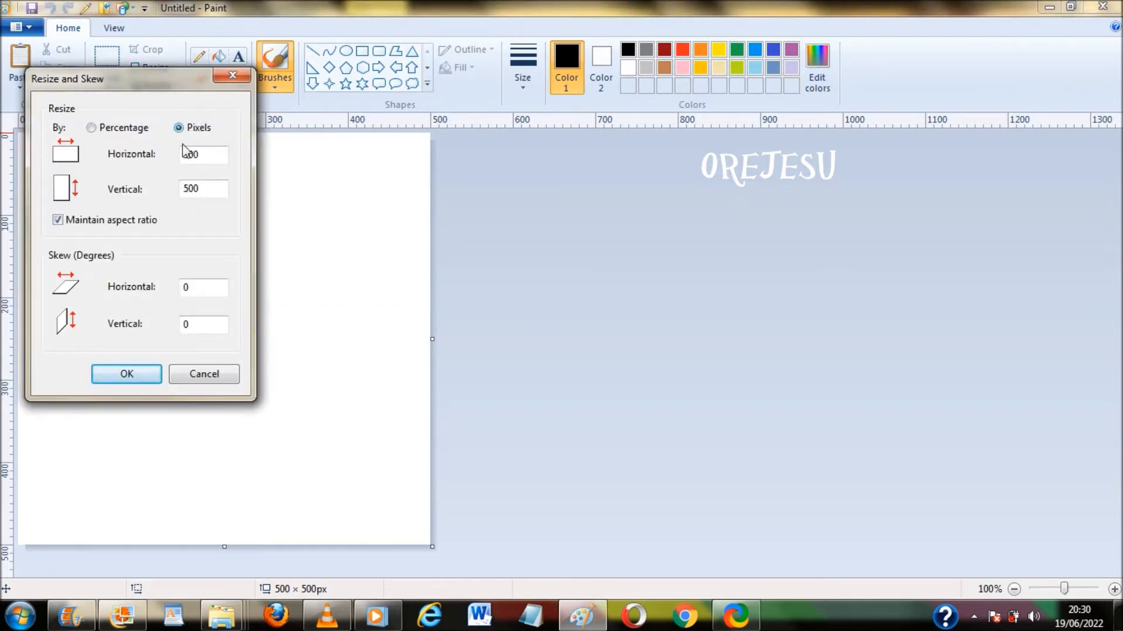
{"action": "left_click", "coordinate": [58, 220]}
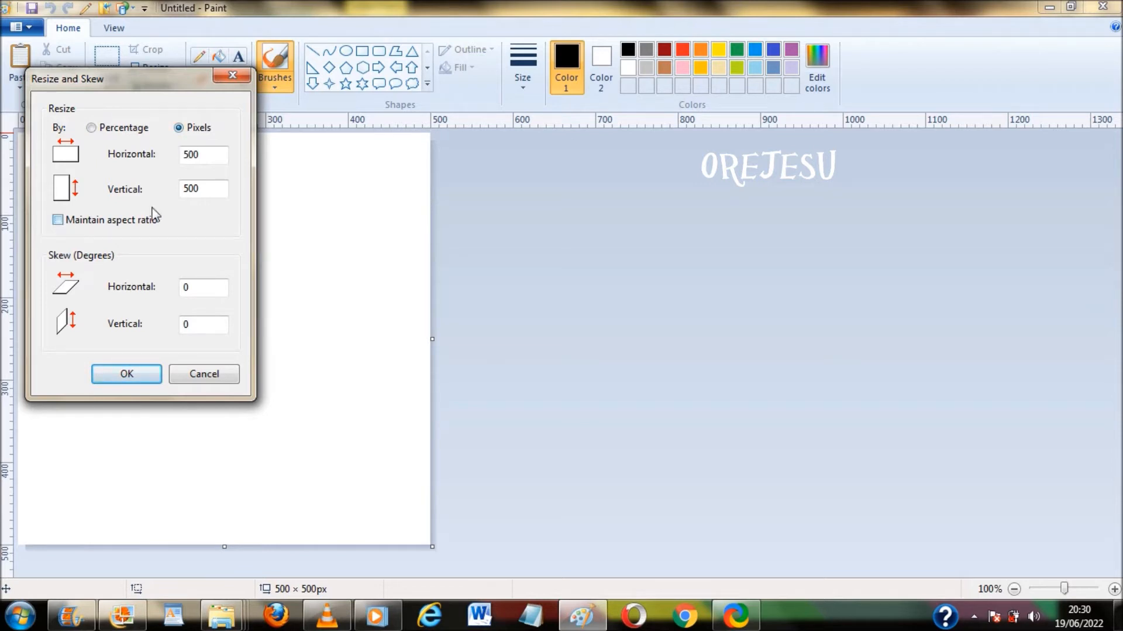
{"action": "left_click", "coordinate": [127, 375]}
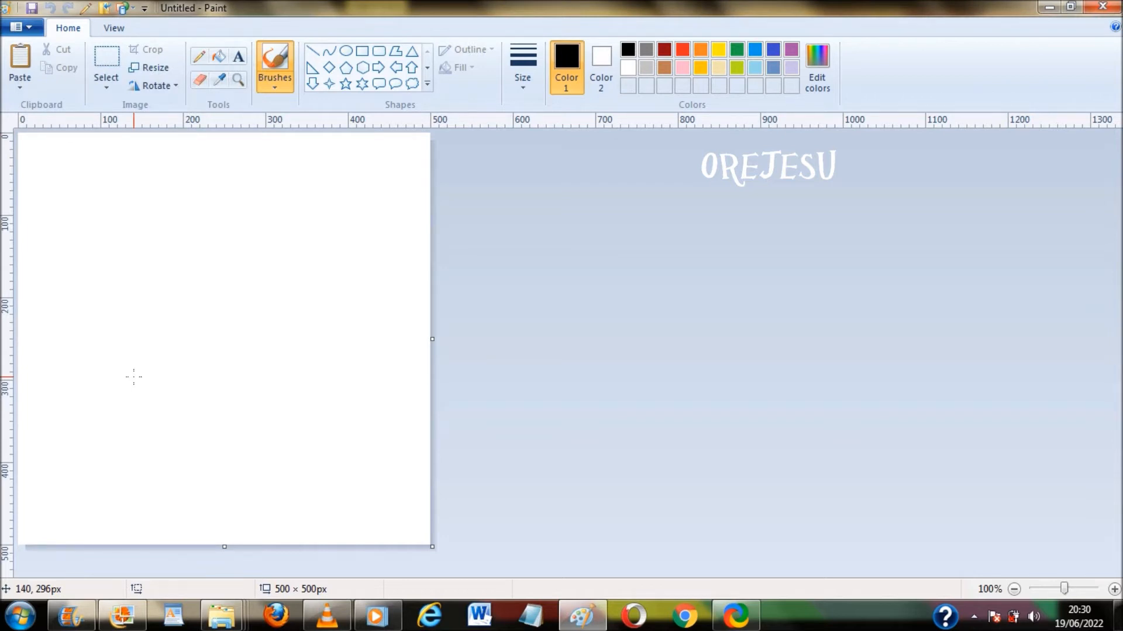
{"action": "left_click", "coordinate": [119, 31]}
{"action": "left_click", "coordinate": [67, 32]}
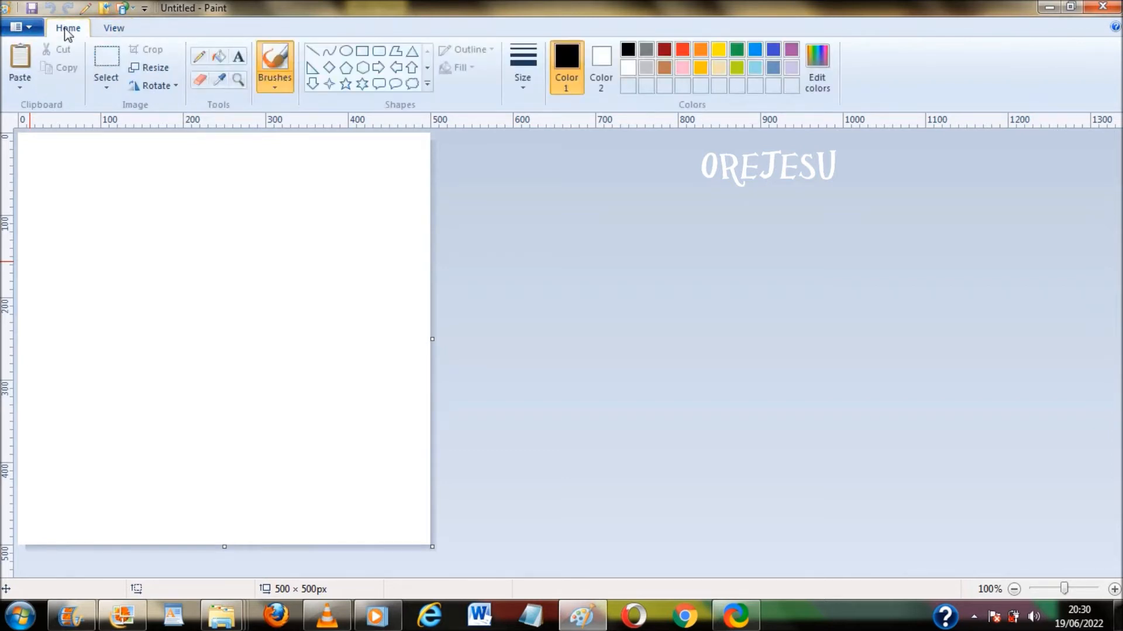
Draw a black outlined diamond, 101 × 101 px, fitted into the upper-left corner of the canvas
{"action": "left_click", "coordinate": [331, 69]}
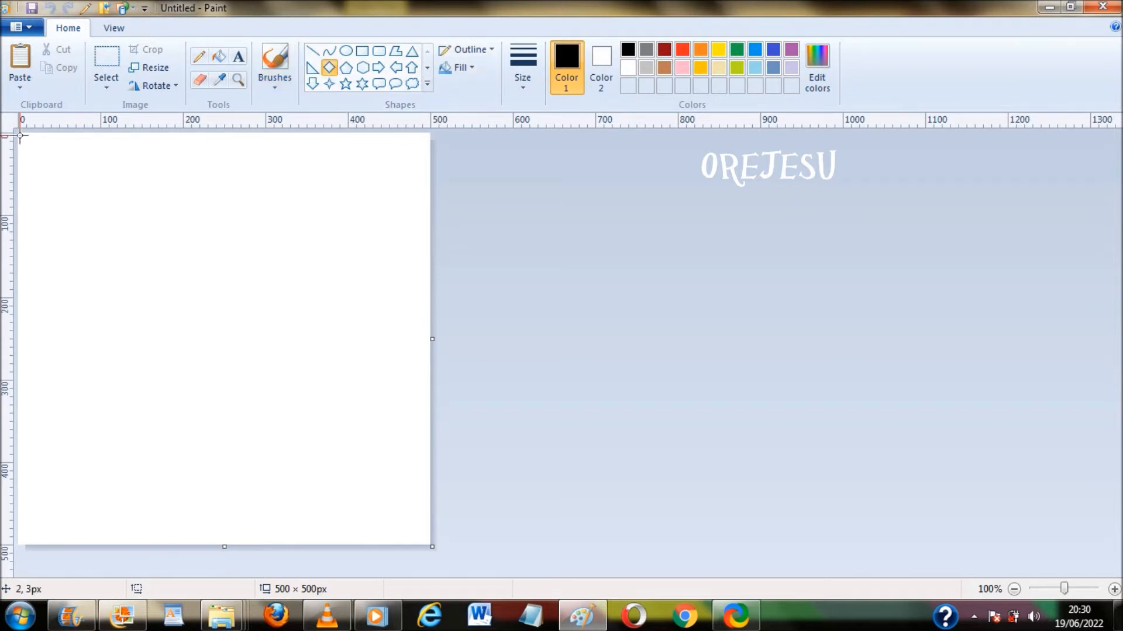
{"action": "left_click_drag", "start_coordinate": [19, 134], "coordinate": [113, 216]}
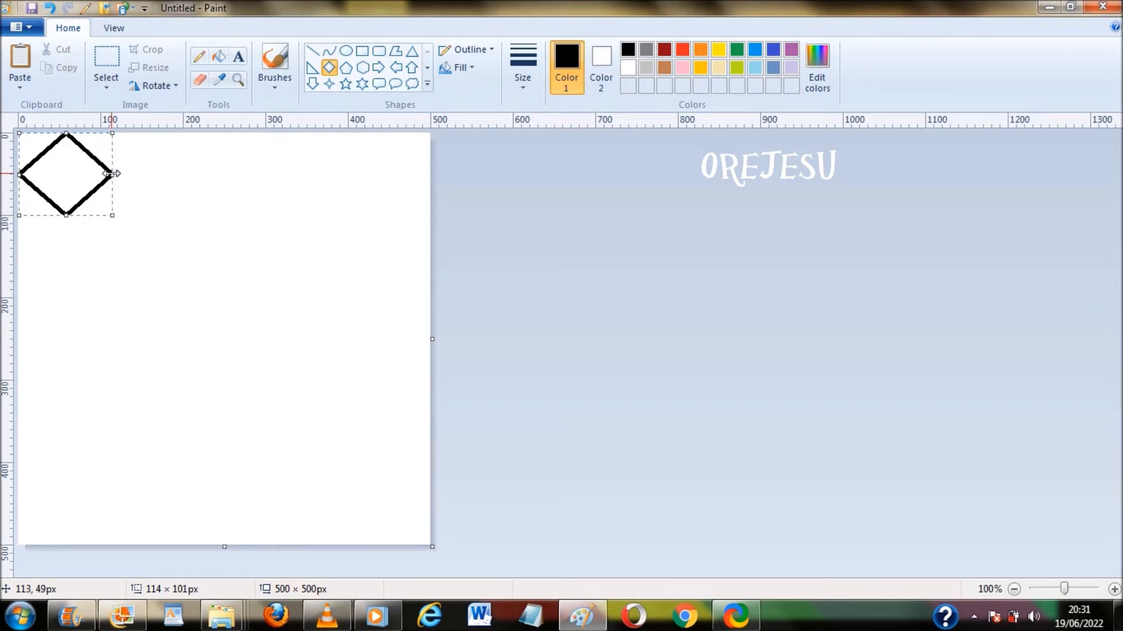
{"action": "left_click_drag", "start_coordinate": [112, 174], "coordinate": [101, 173]}
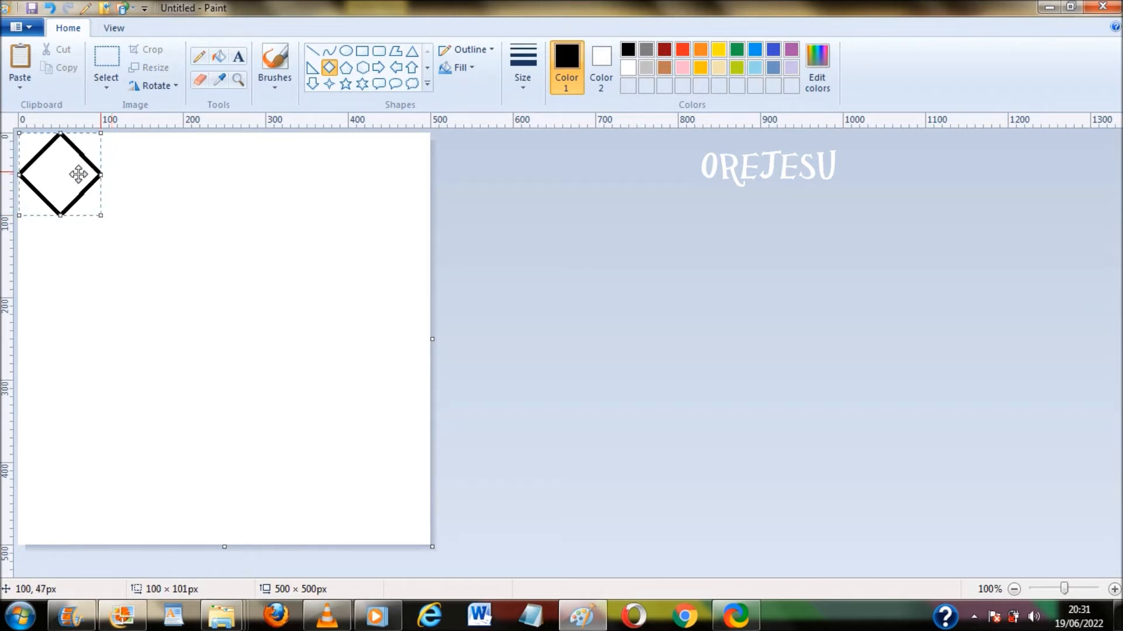
{"action": "left_click_drag", "start_coordinate": [61, 216], "coordinate": [63, 216]}
{"action": "left_click_drag", "start_coordinate": [62, 175], "coordinate": [60, 173]}
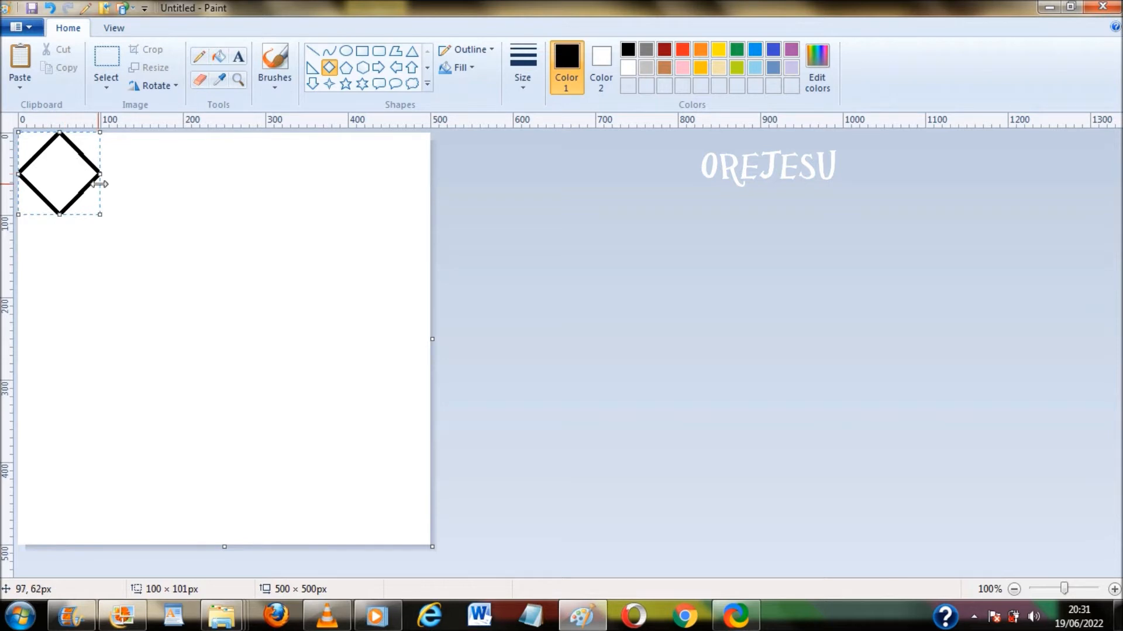
{"action": "left_click_drag", "start_coordinate": [100, 173], "coordinate": [102, 172]}
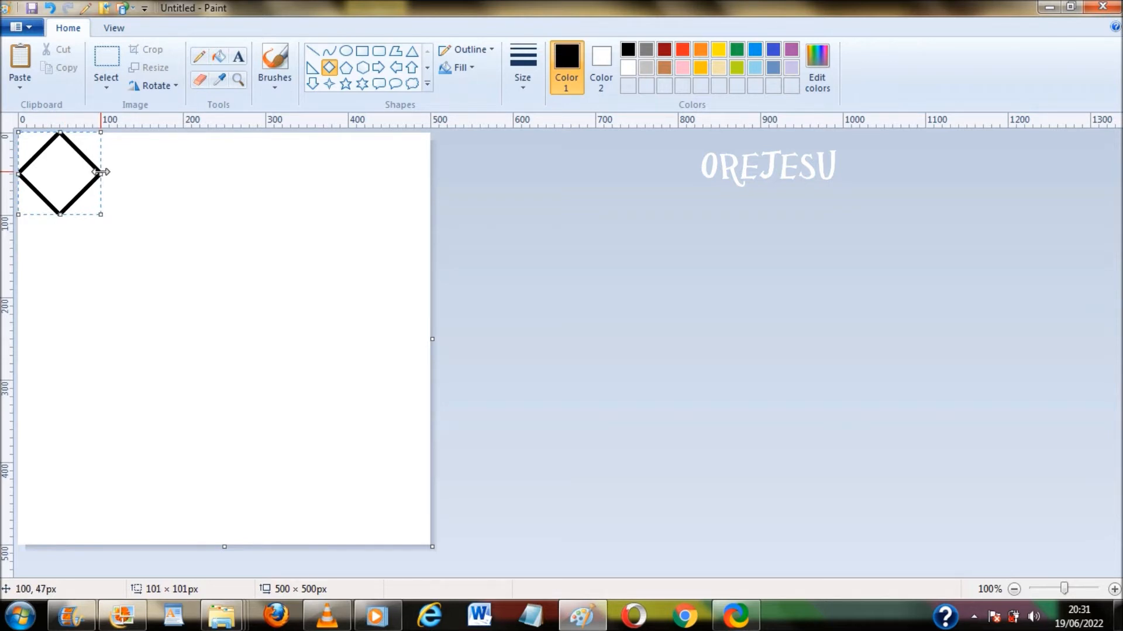
{"action": "left_click", "coordinate": [214, 266]}
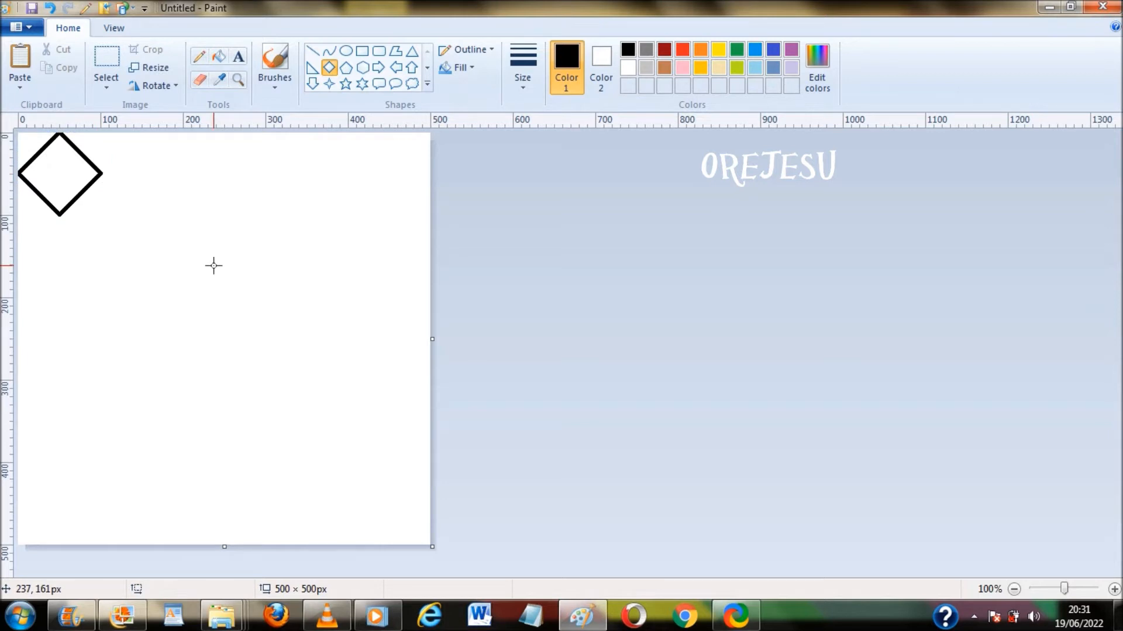
Flip the whole canvas horizontally with transparent selection on, so a mirrored diamond is added in the upper-right corner beside the original
{"action": "key", "text": "ctrl+a"}
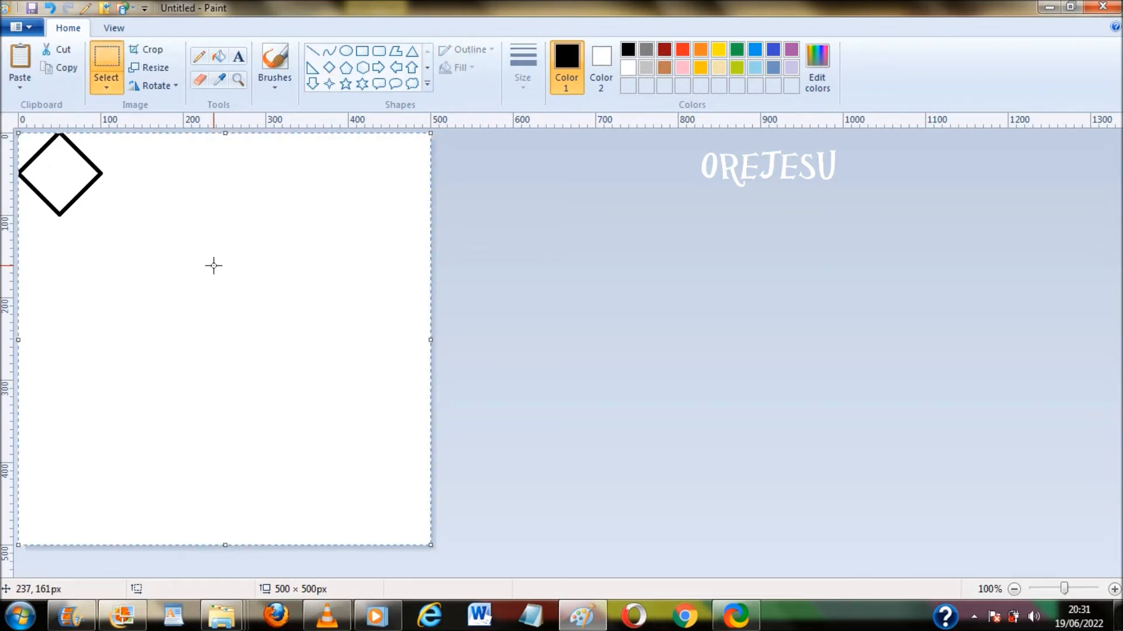
{"action": "left_click", "coordinate": [175, 86]}
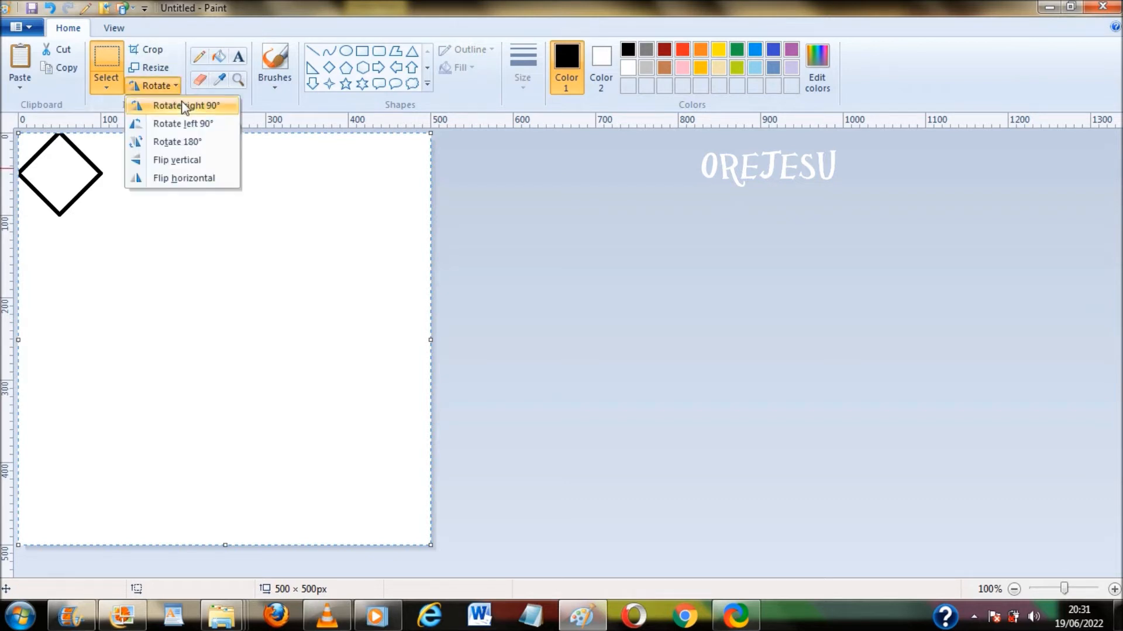
{"action": "left_click", "coordinate": [190, 179]}
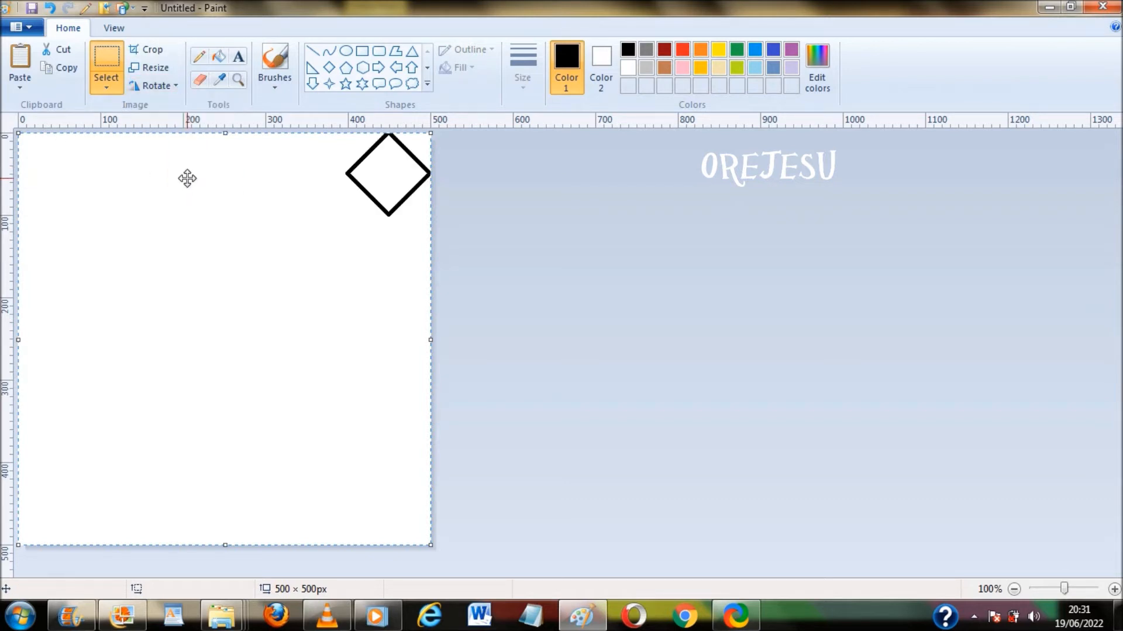
{"action": "left_click", "coordinate": [99, 88]}
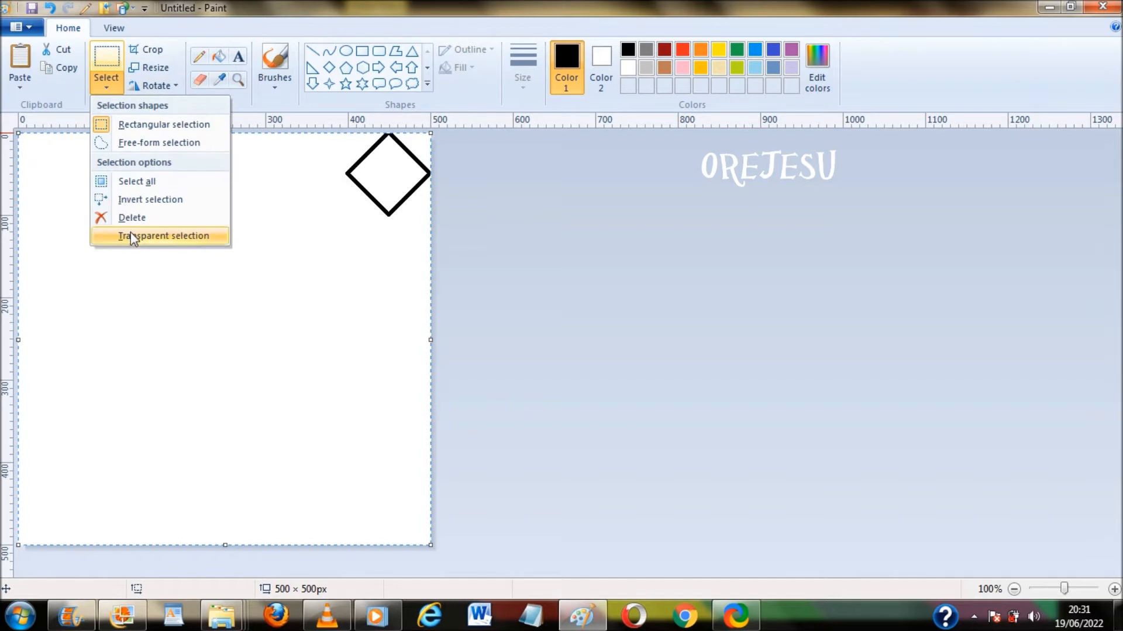
{"action": "left_click", "coordinate": [131, 232]}
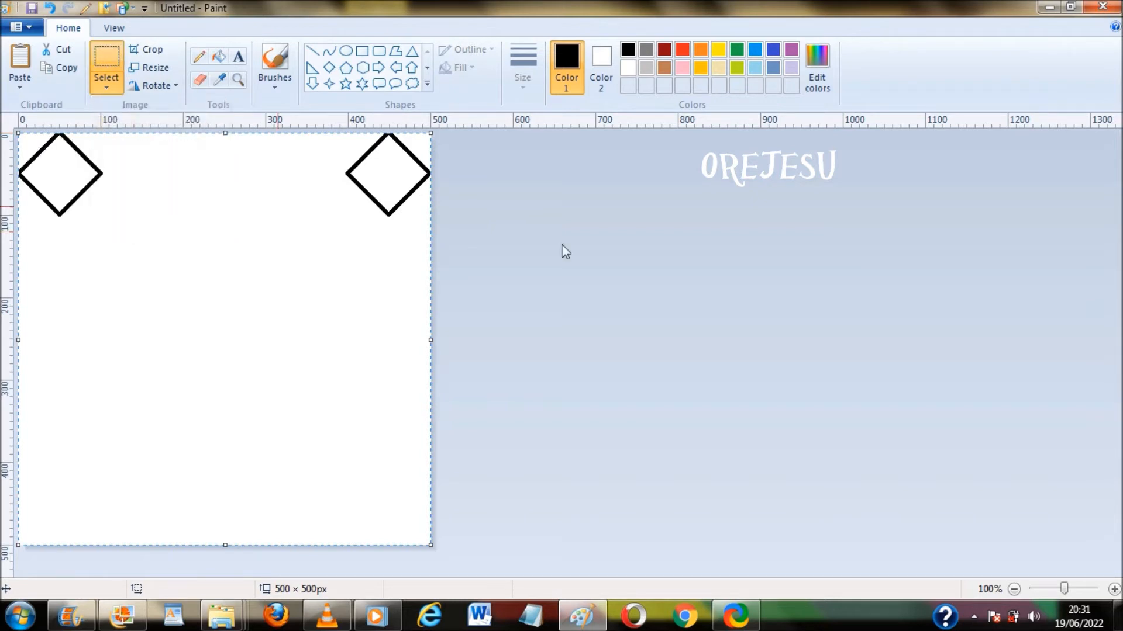
{"action": "left_click", "coordinate": [663, 271]}
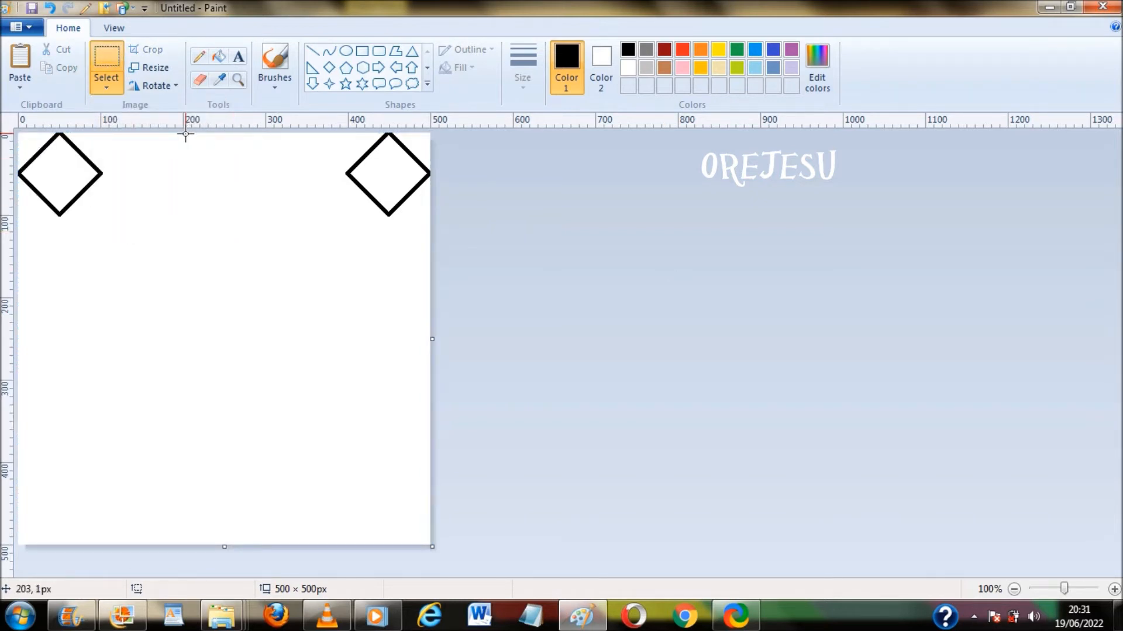
Draw a diamond of 101 × 101 px against the canvas's top edge, midway between the two corner diamonds
{"action": "left_click_drag", "start_coordinate": [184, 135], "coordinate": [267, 193]}
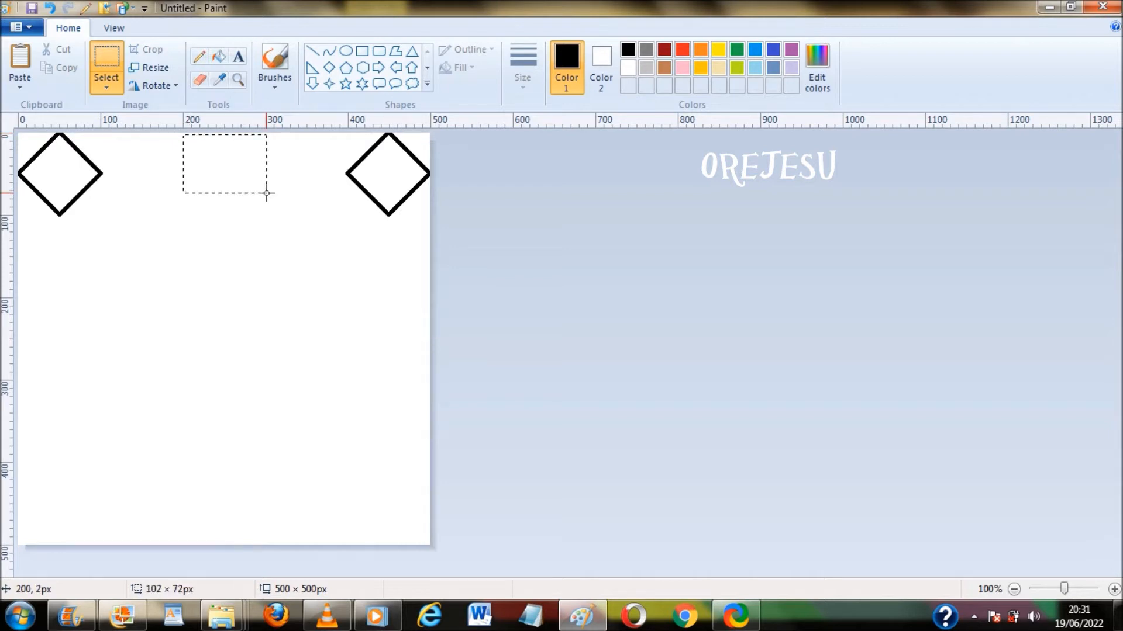
{"action": "left_click", "coordinate": [329, 67]}
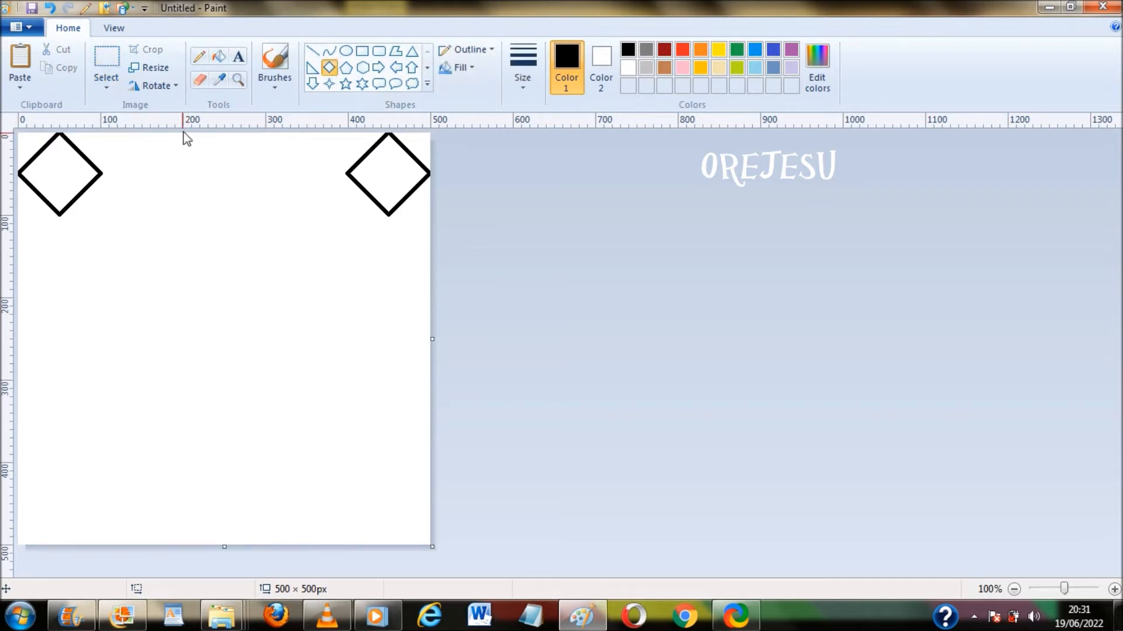
{"action": "left_click_drag", "start_coordinate": [183, 134], "coordinate": [273, 215]}
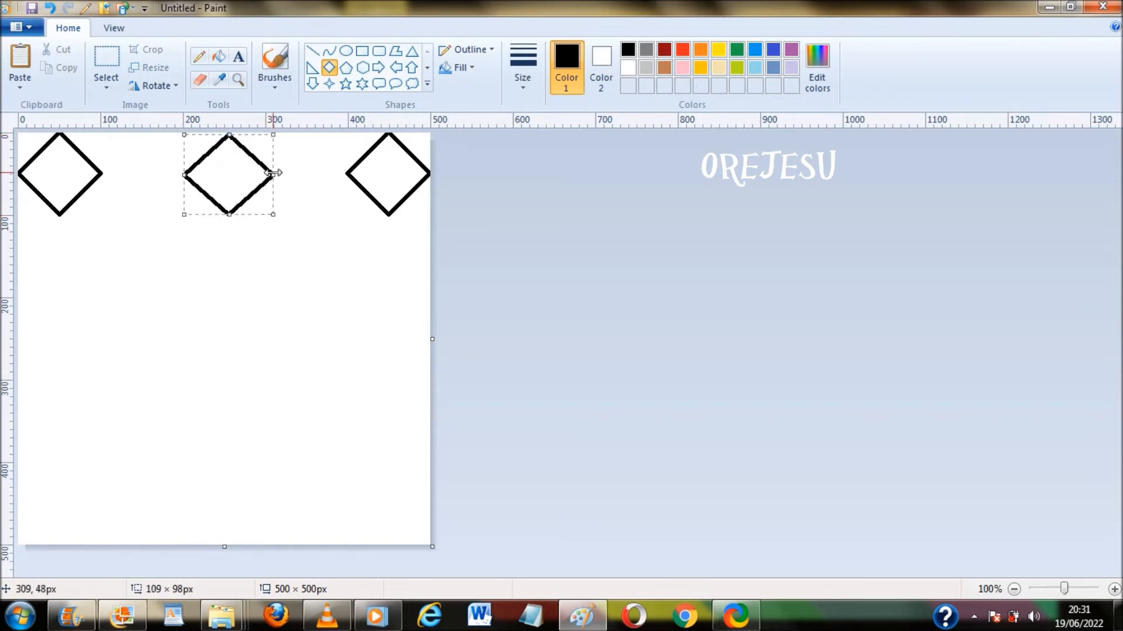
{"action": "left_click_drag", "start_coordinate": [274, 174], "coordinate": [266, 174]}
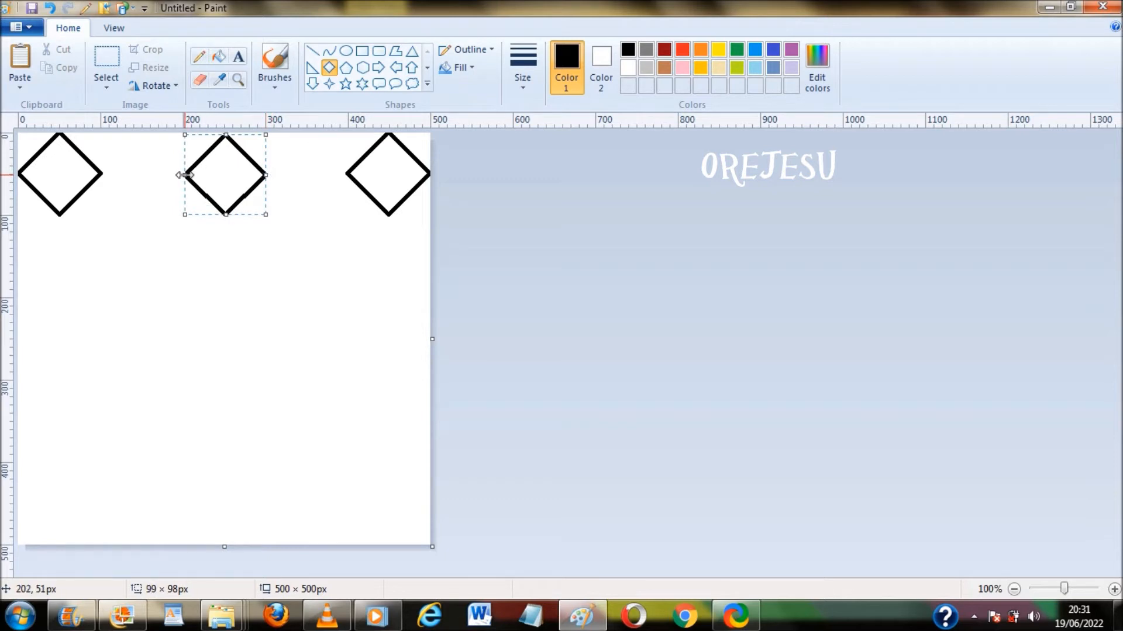
{"action": "left_click_drag", "start_coordinate": [184, 175], "coordinate": [183, 175]}
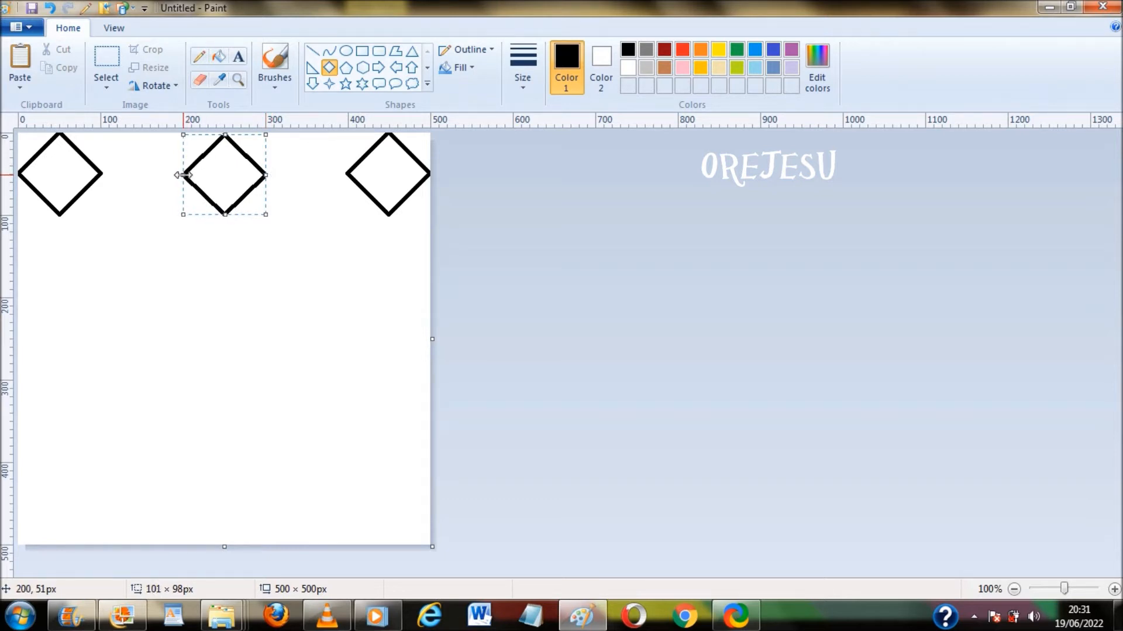
{"action": "left_click_drag", "start_coordinate": [225, 134], "coordinate": [224, 131]}
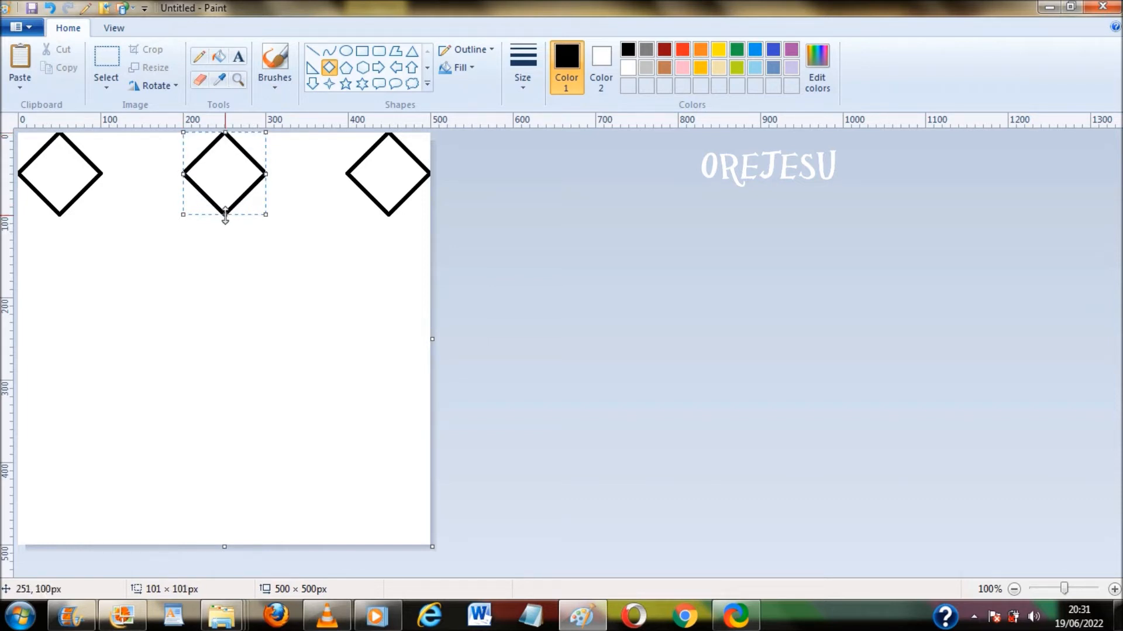
{"action": "left_click", "coordinate": [287, 305]}
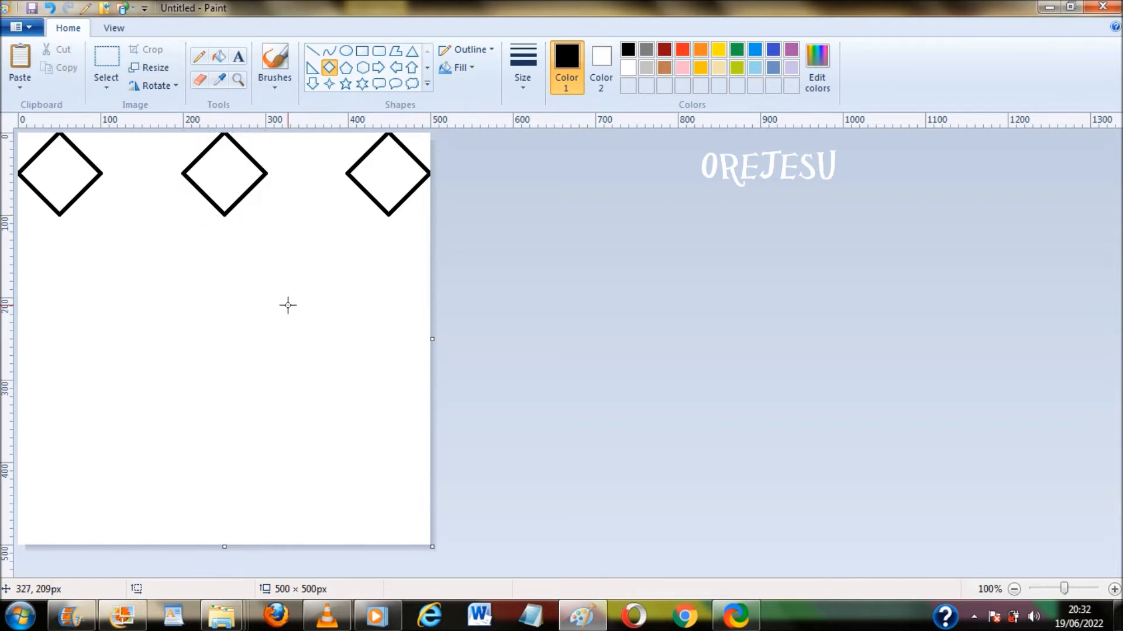
Rotate a selection of the whole canvas by 180° and then right 90° to repeat the diamonds along all four edges
{"action": "key", "text": "ctrl+a"}
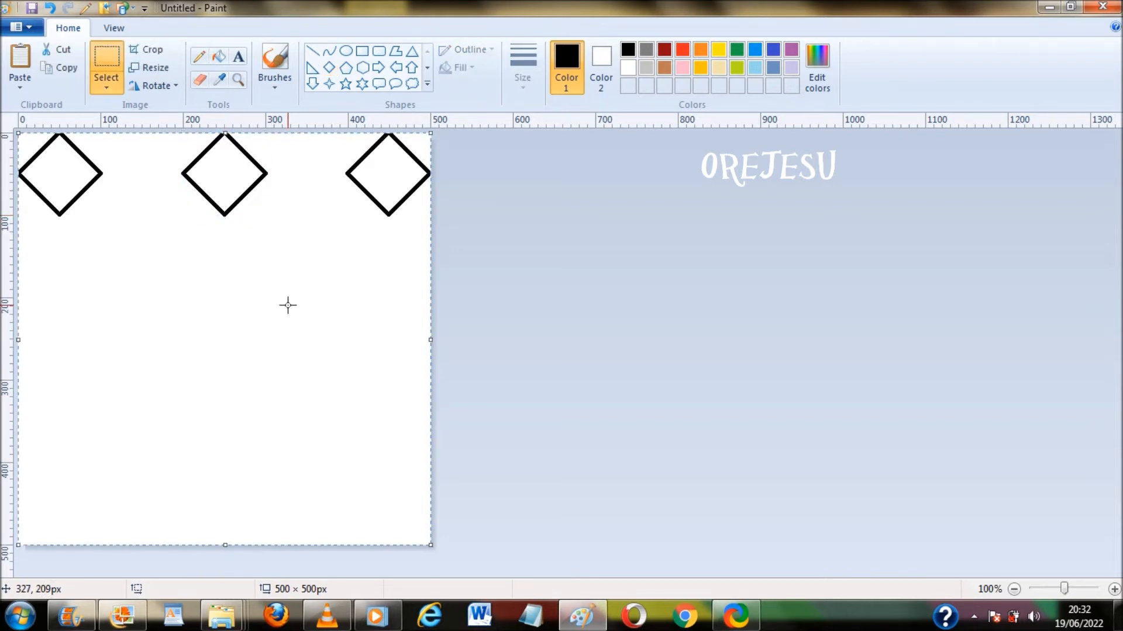
{"action": "left_click", "coordinate": [175, 86]}
{"action": "left_click", "coordinate": [177, 142]}
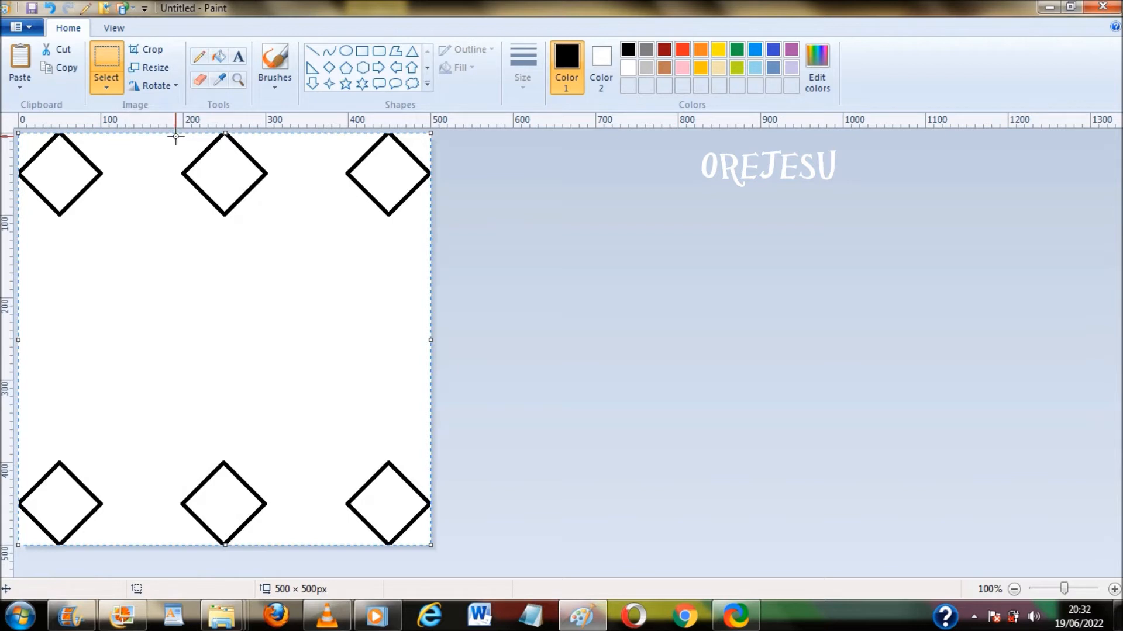
{"action": "left_click", "coordinate": [176, 87]}
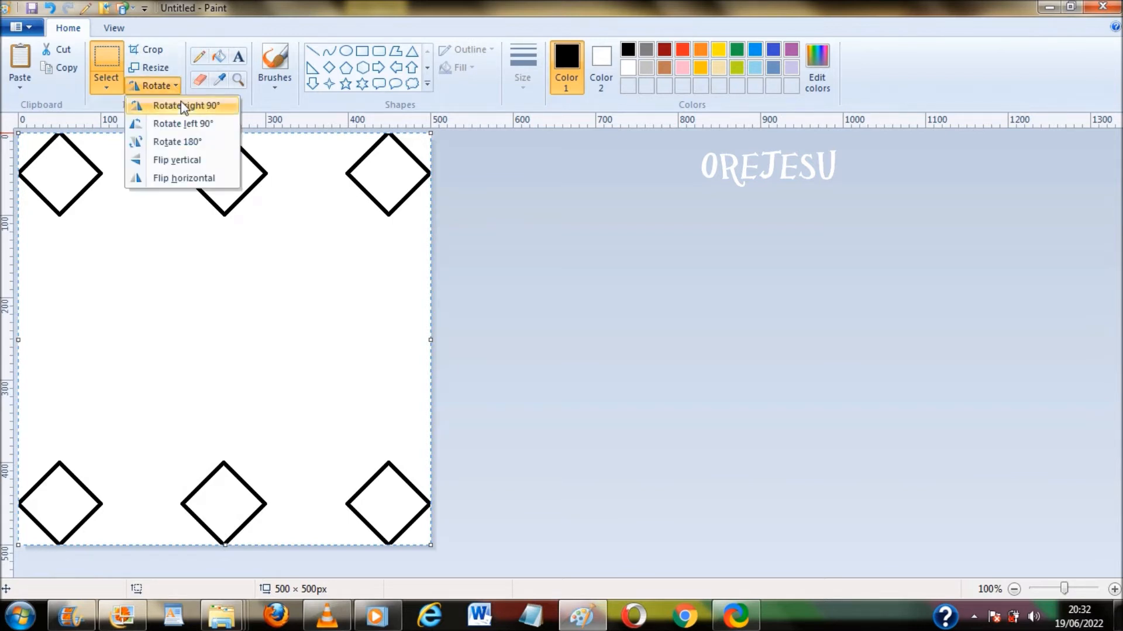
{"action": "left_click", "coordinate": [180, 102]}
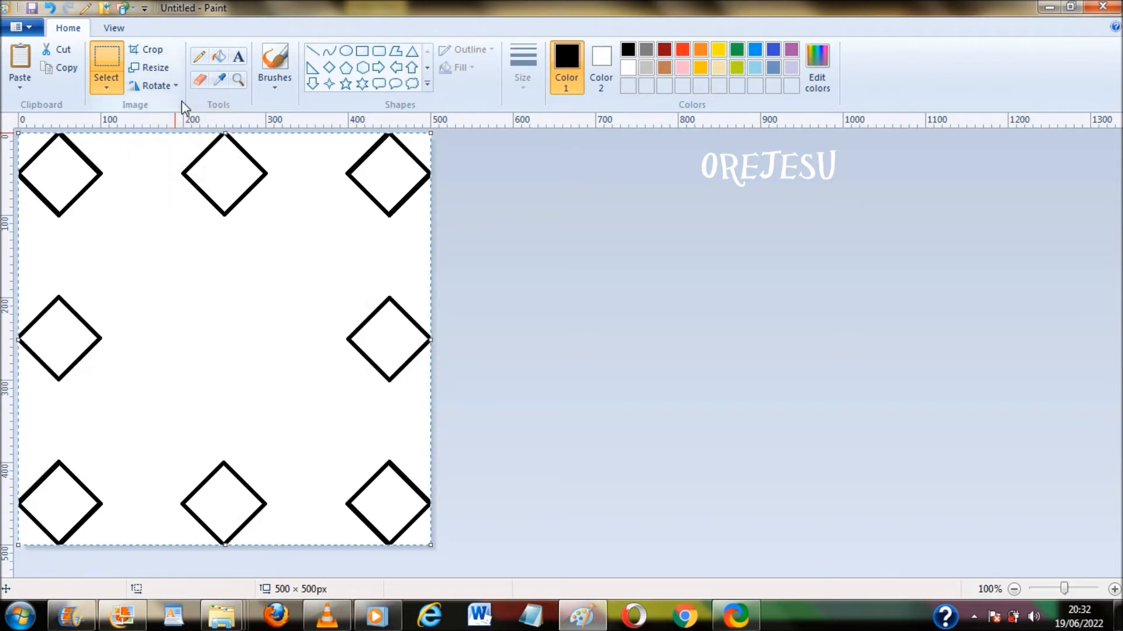
Draw a diamond about 101 px wide in the centre of the canvas, matching the height of the diamonds beside it
{"action": "left_click", "coordinate": [329, 69]}
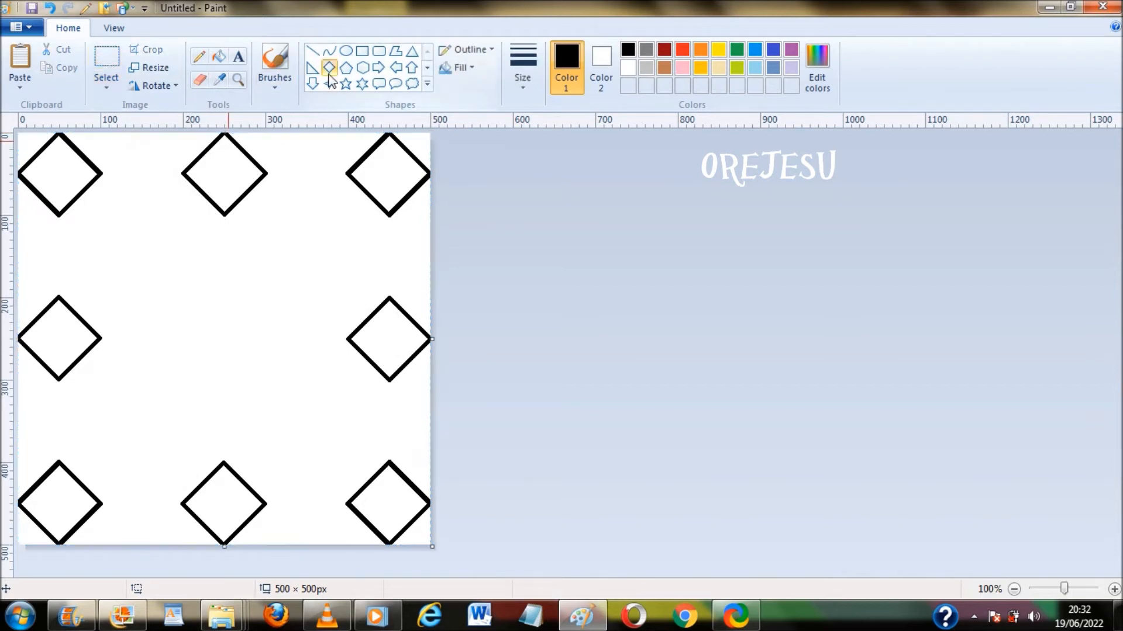
{"action": "mouse_move", "coordinate": [209, 297]}
{"action": "left_mouse_down"}
{"action": "mouse_move", "coordinate": [279, 376]}
{"action": "mouse_move", "coordinate": [280, 337]}
{"action": "mouse_move", "coordinate": [183, 338]}
{"action": "left_mouse_up"}
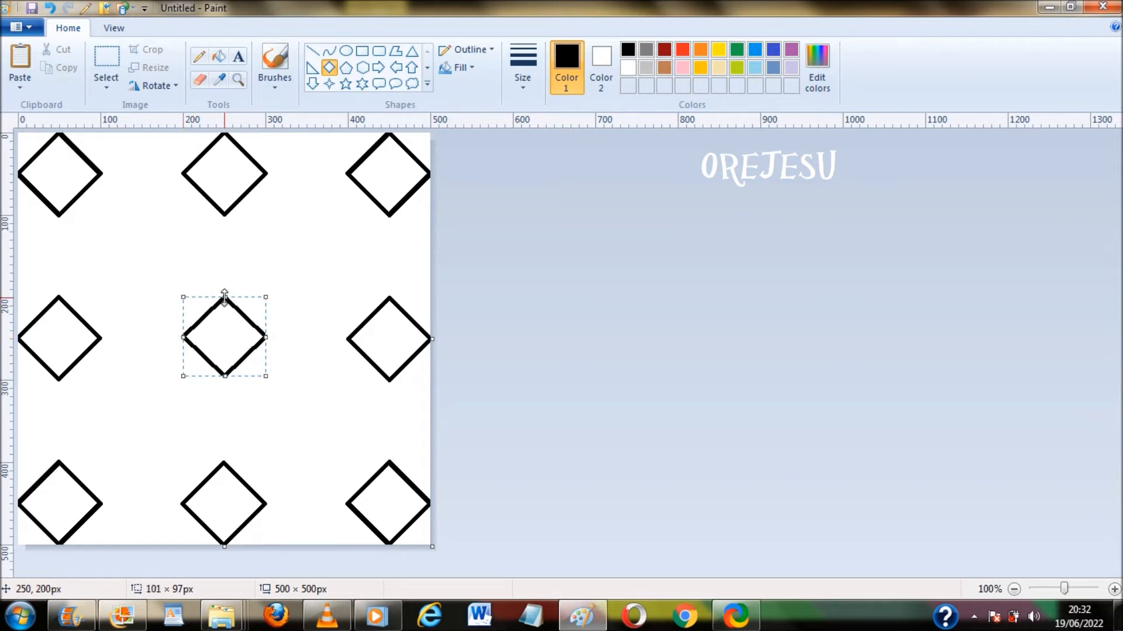
{"action": "left_click_drag", "start_coordinate": [224, 296], "coordinate": [225, 297]}
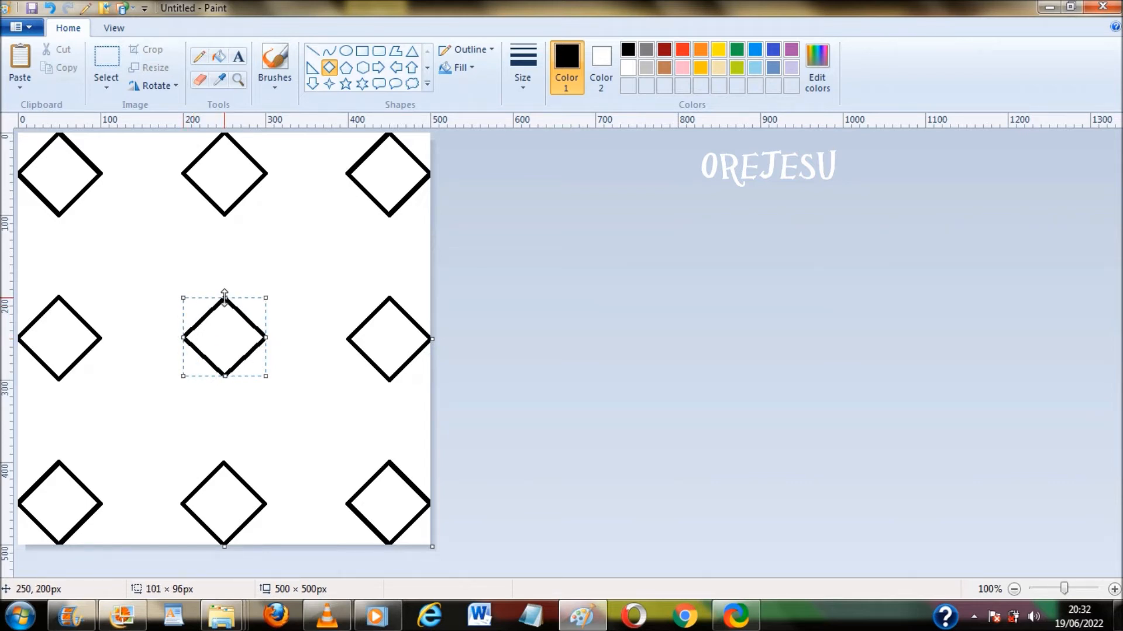
{"action": "left_click_drag", "start_coordinate": [225, 376], "coordinate": [225, 381]}
{"action": "left_click", "coordinate": [702, 344]}
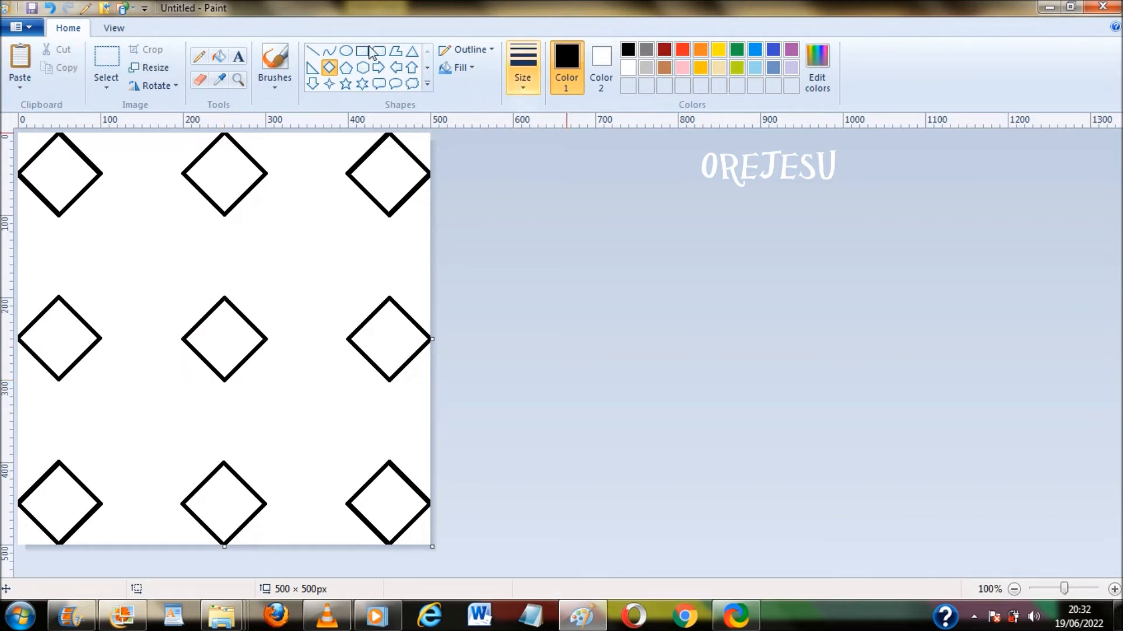
Draw a diagonal line spanning 154 × 154 px from the upper-right diamond's bottom corner to the centre diamond's right corner
{"action": "left_click", "coordinate": [312, 51]}
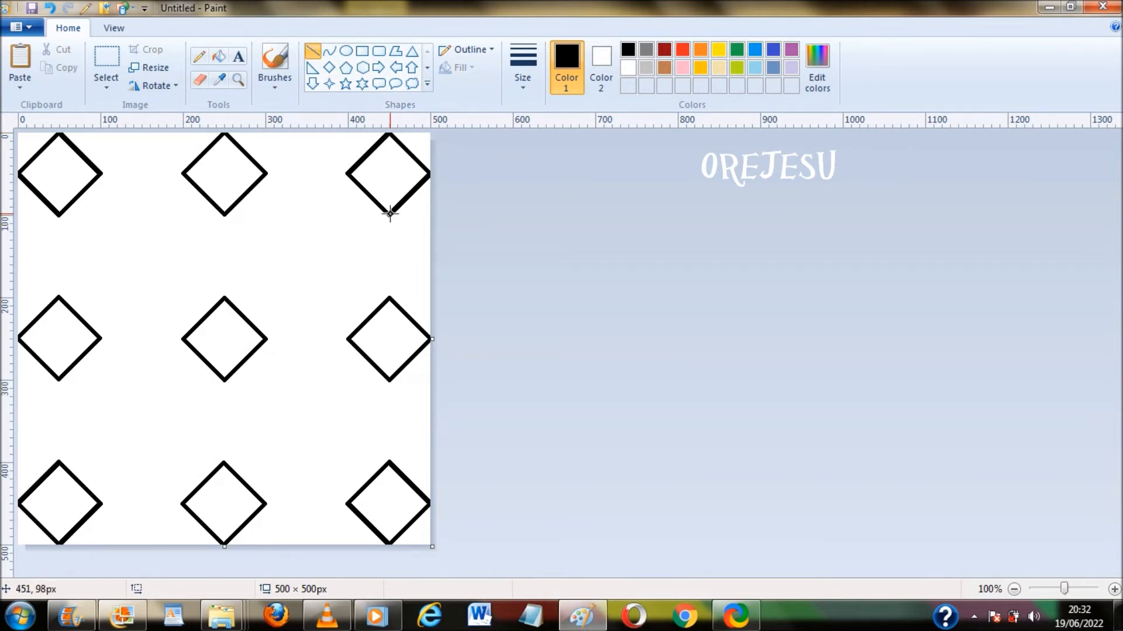
{"action": "left_click_drag", "start_coordinate": [388, 214], "coordinate": [262, 339]}
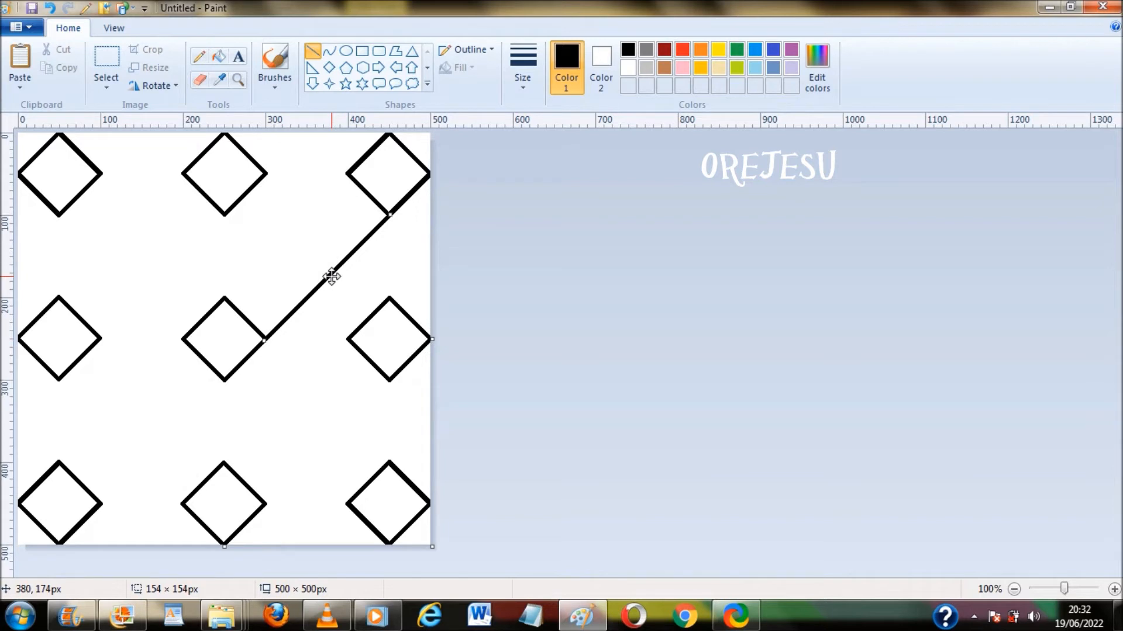
{"action": "left_click", "coordinate": [635, 343]}
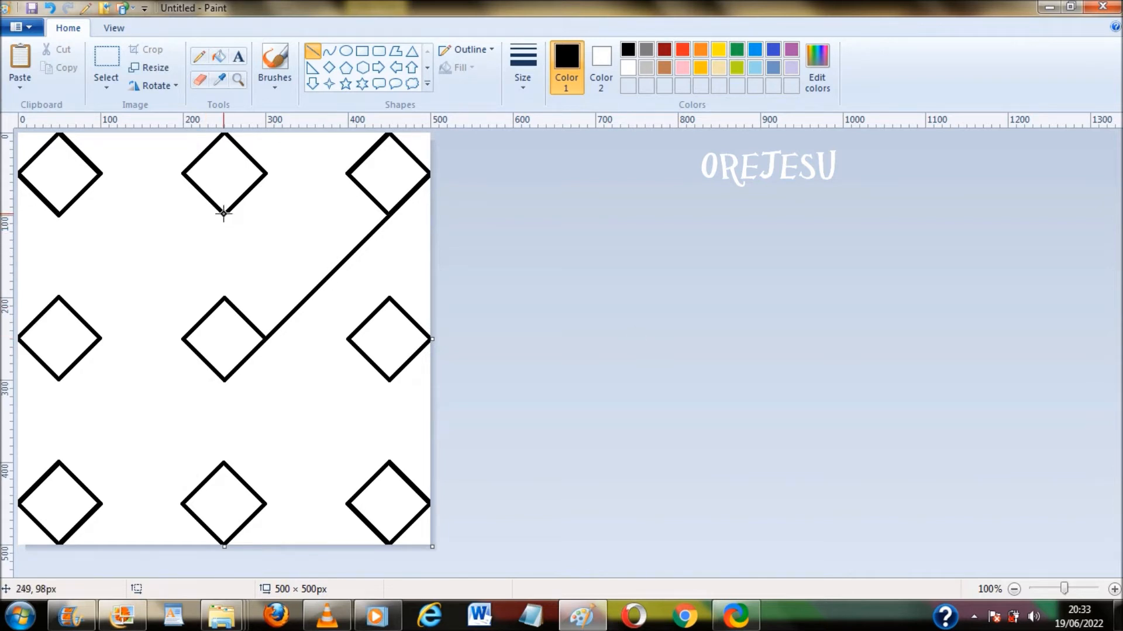
Draw a diagonal line from the top-middle diamond's bottom corner to the right-middle diamond's left corner, and flip a whole-canvas selection horizontally
{"action": "left_click_drag", "start_coordinate": [223, 212], "coordinate": [348, 339]}
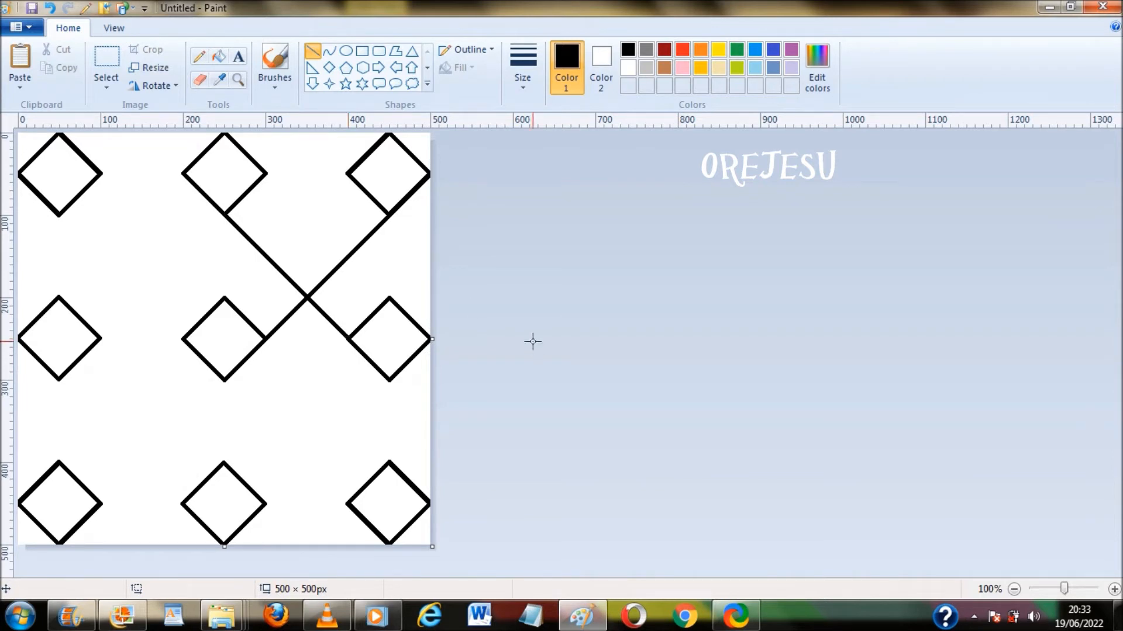
{"action": "key", "text": "ctrl+a"}
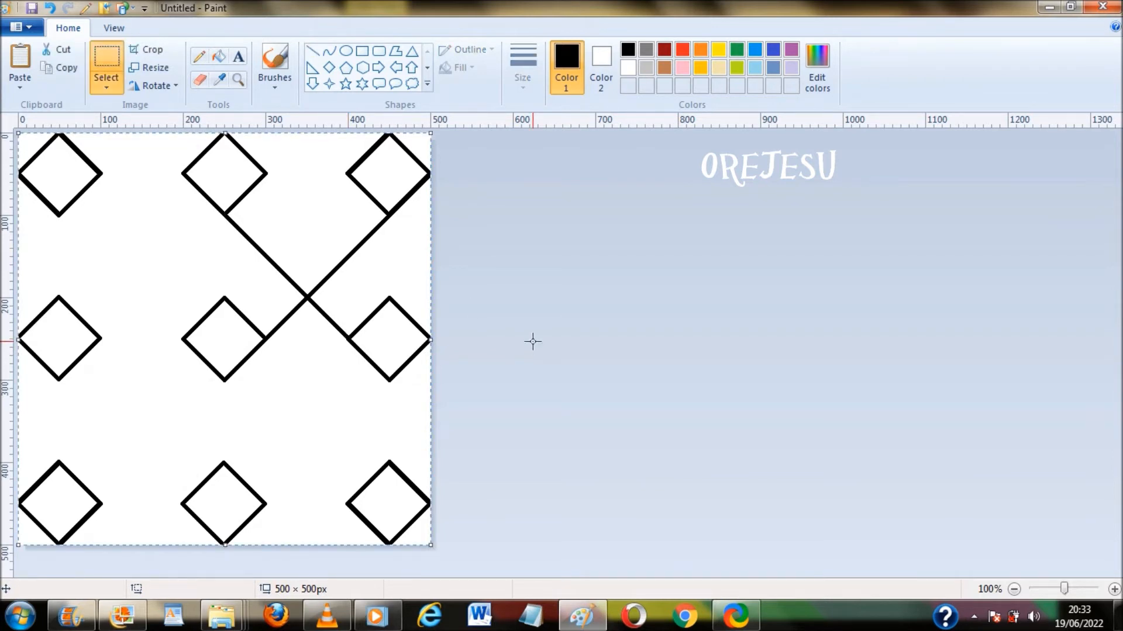
{"action": "left_click", "coordinate": [174, 83]}
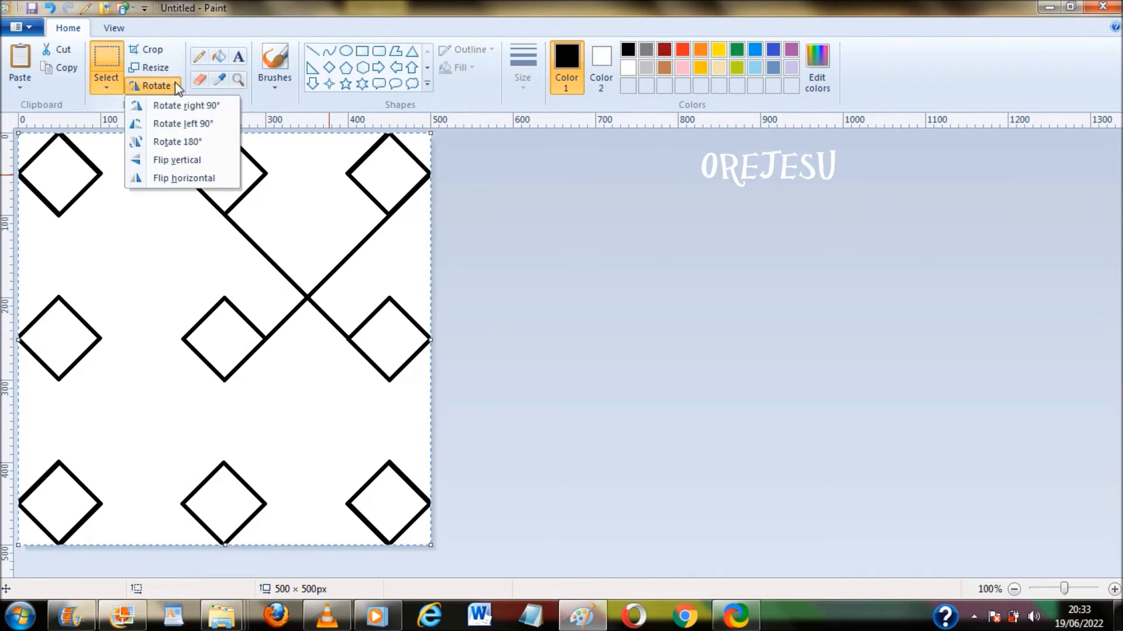
{"action": "left_click", "coordinate": [198, 179]}
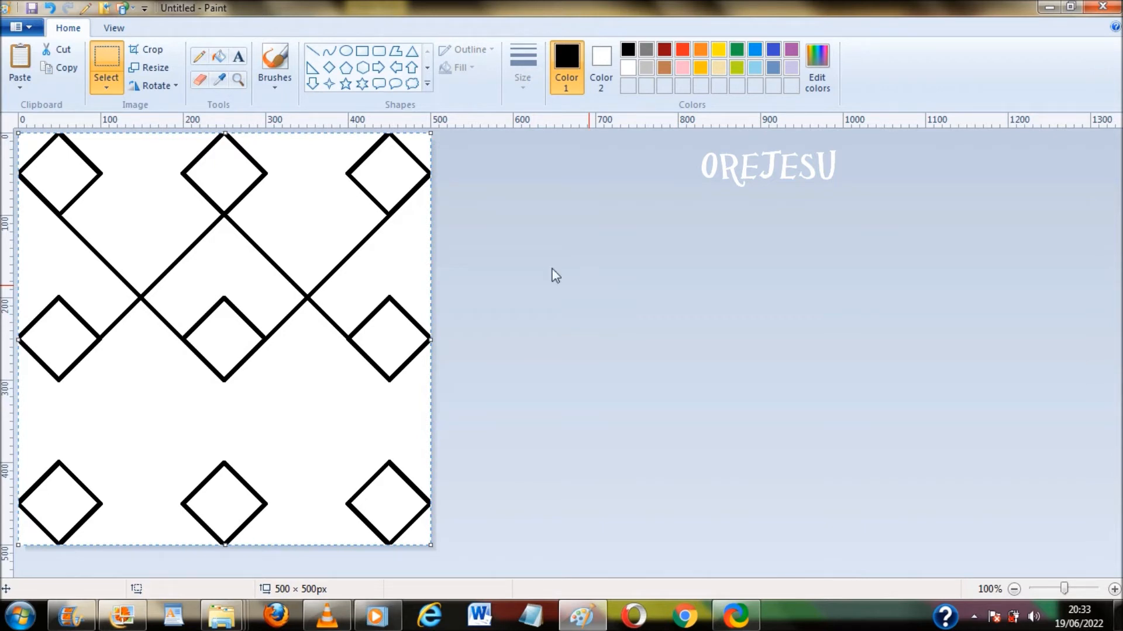
Rotate the whole-canvas selection by 180° and then right 90° to repeat the diagonal lines on every side
{"action": "left_click", "coordinate": [176, 86]}
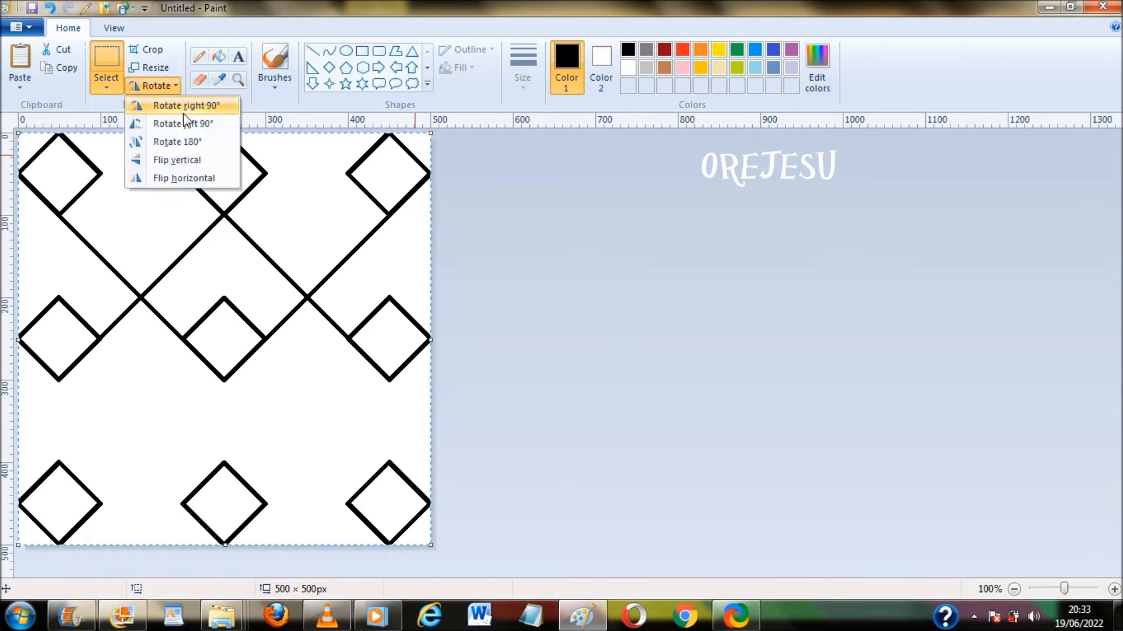
{"action": "left_click", "coordinate": [188, 143]}
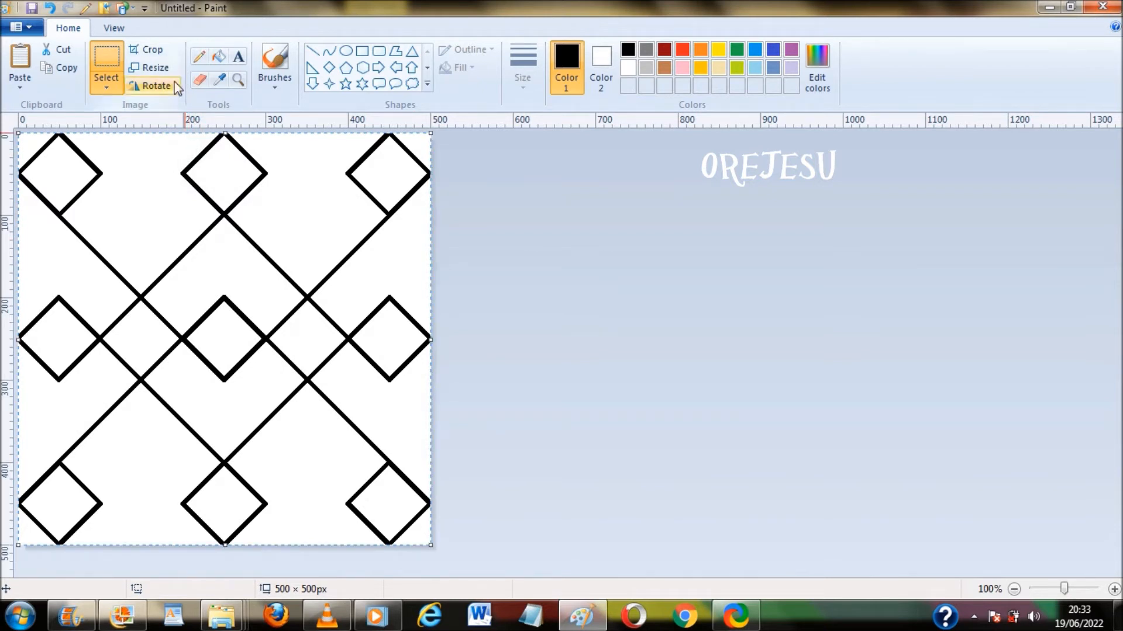
{"action": "left_click", "coordinate": [153, 86]}
{"action": "left_click", "coordinate": [187, 105]}
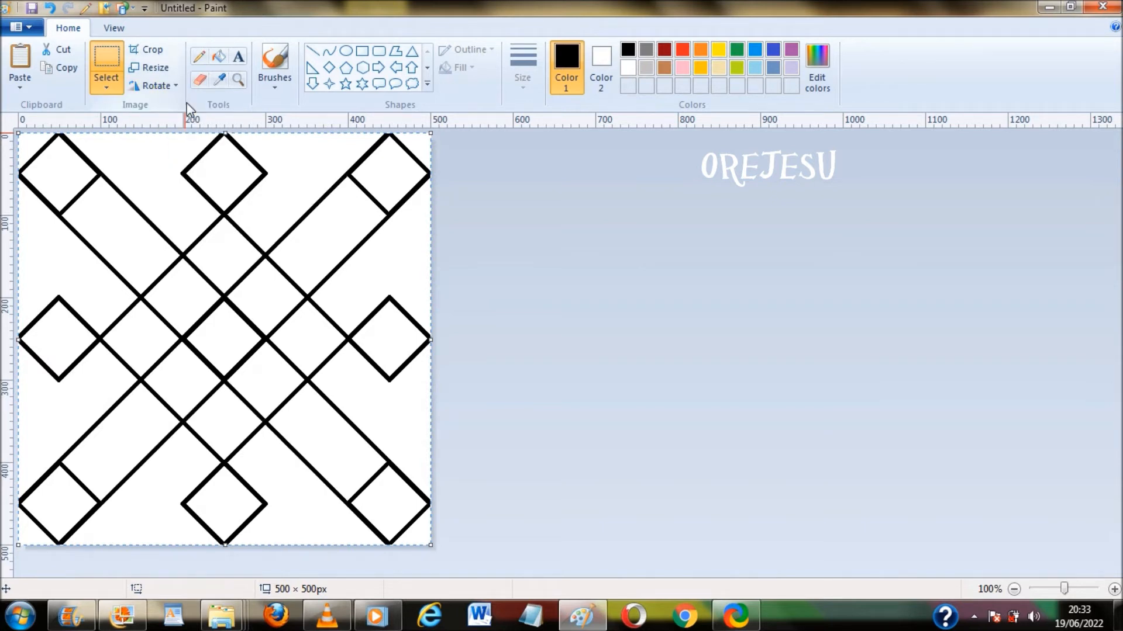
{"action": "left_click", "coordinate": [221, 58]}
{"action": "left_click", "coordinate": [59, 169]}
{"action": "left_click", "coordinate": [221, 171]}
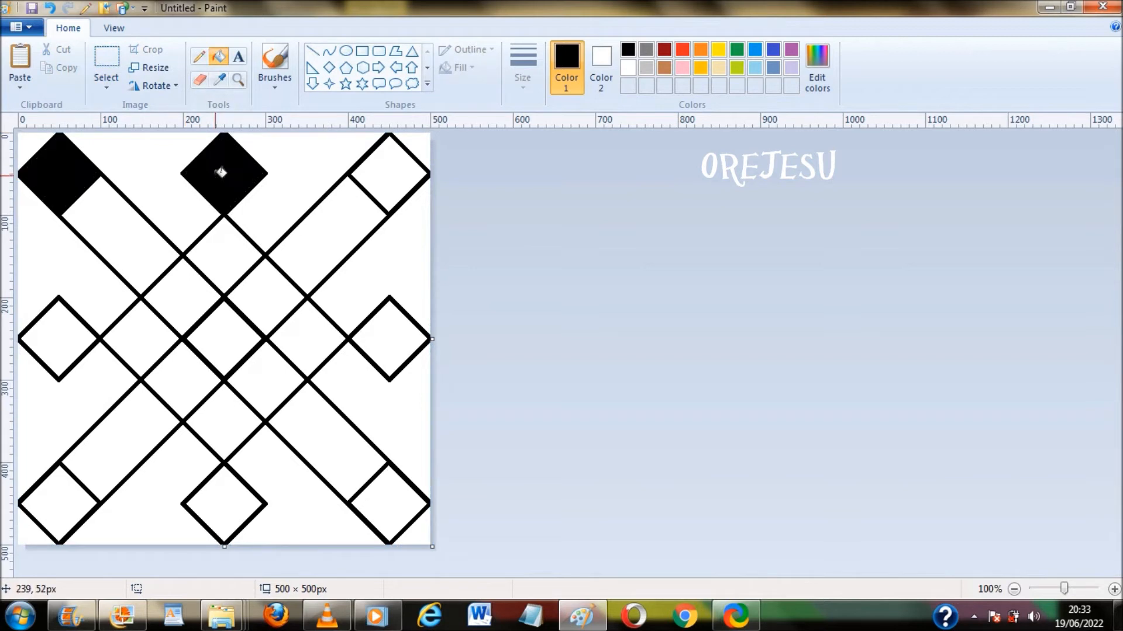
{"action": "left_click", "coordinate": [377, 175]}
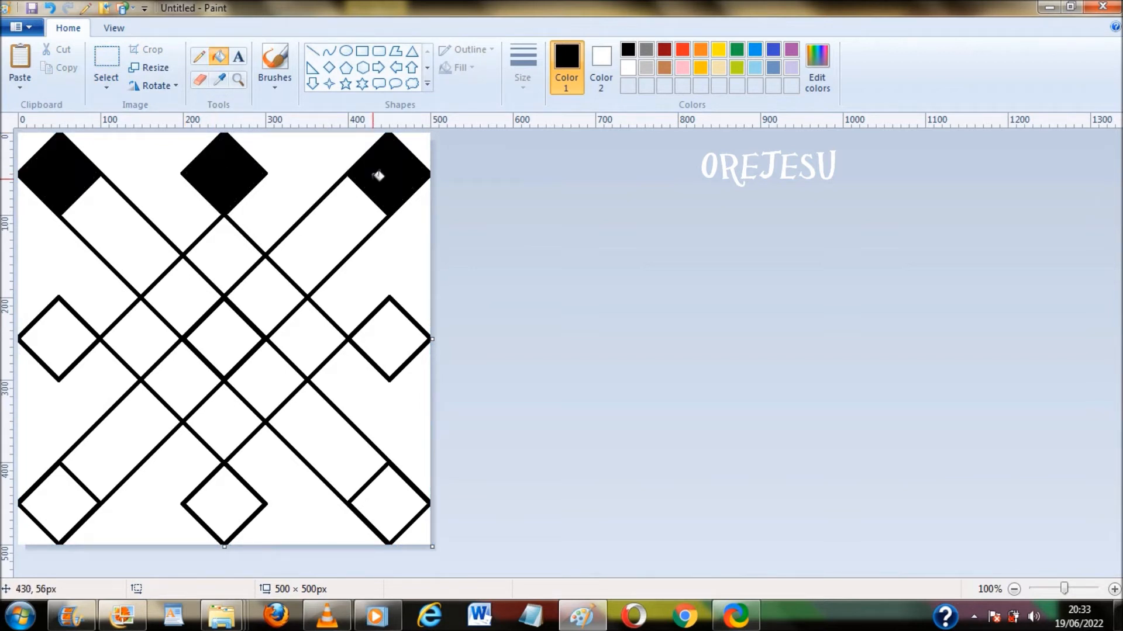
{"action": "left_click", "coordinate": [279, 281]}
{"action": "left_click", "coordinate": [175, 285]}
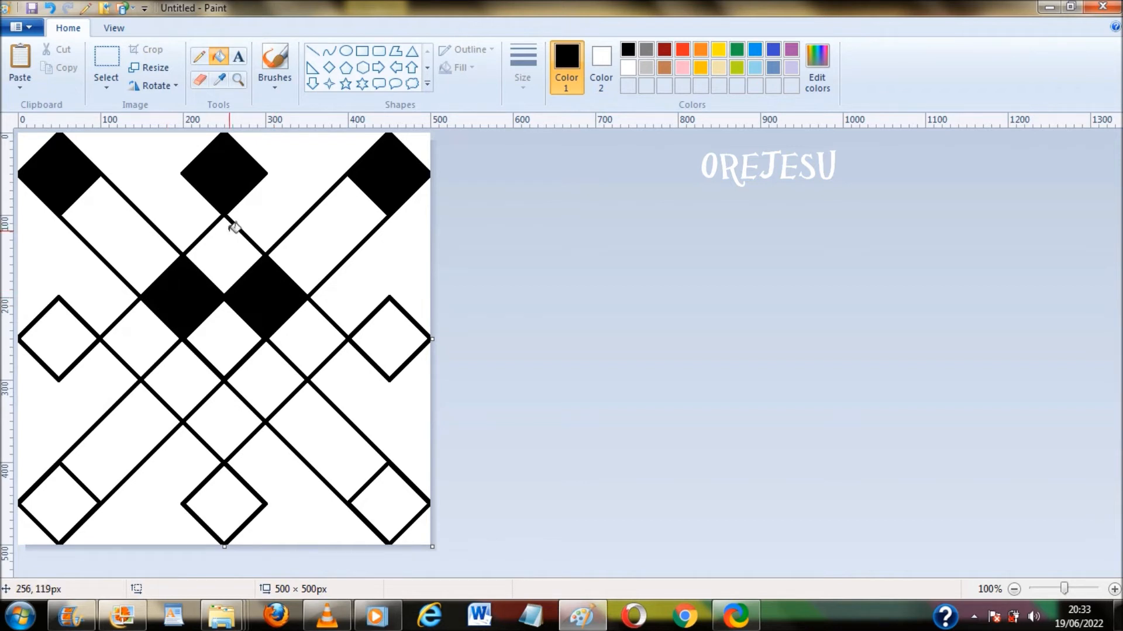
{"action": "key", "text": "ctrl+z"}
{"action": "key", "text": "ctrl+z"}
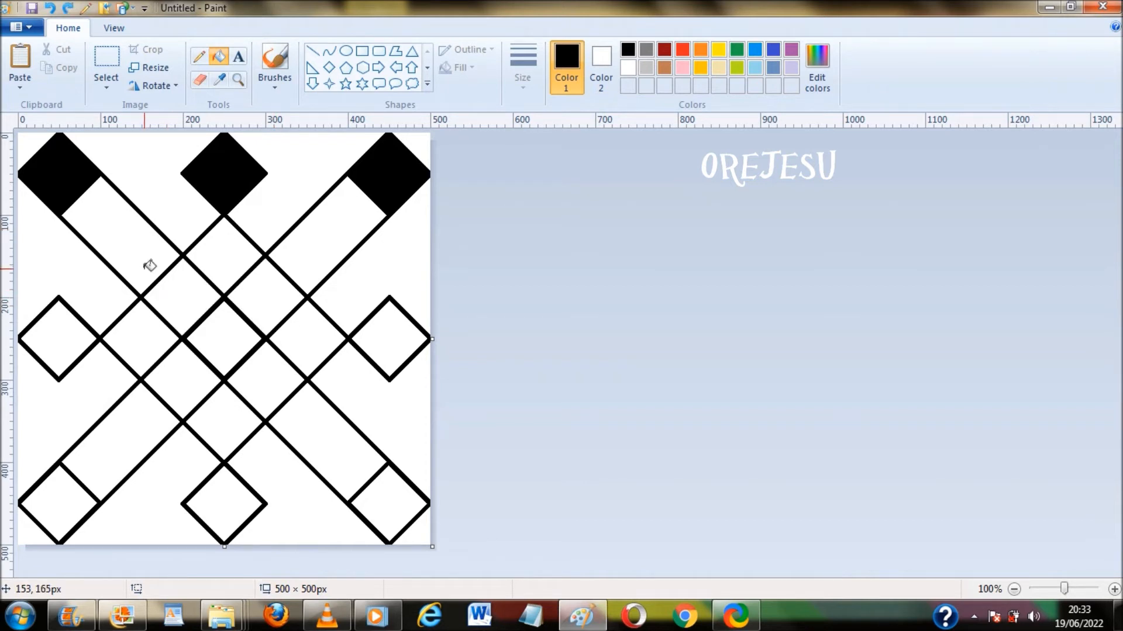
{"action": "key", "text": "ctrl+z"}
{"action": "key", "text": "ctrl+z"}
{"action": "key", "text": "ctrl+z"}
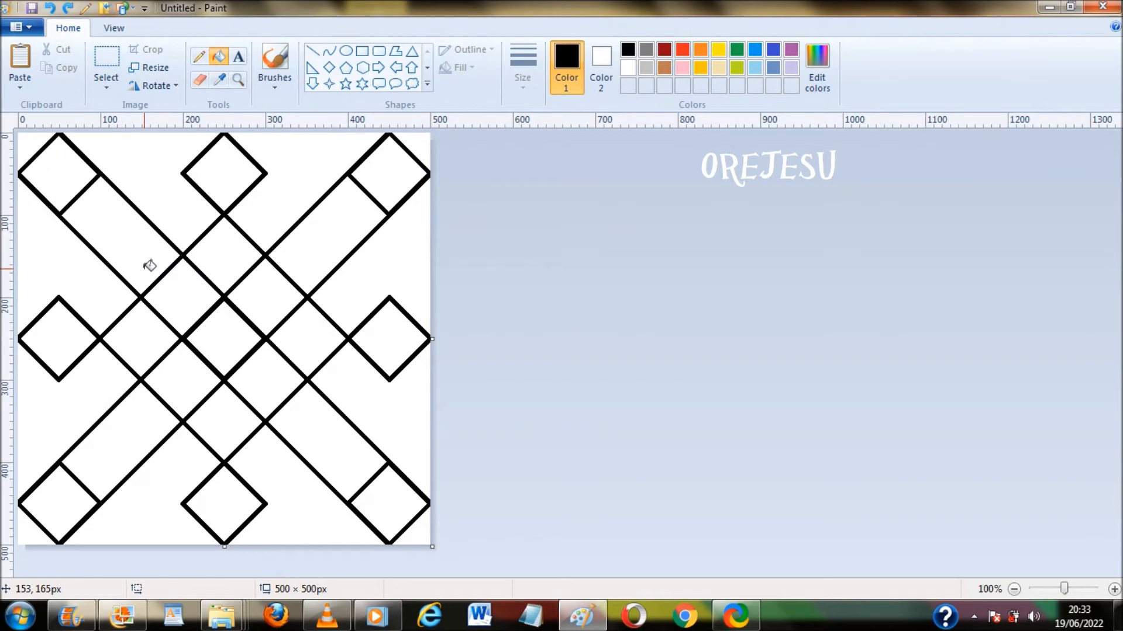
Fill the four long diagonal bars between the corner diamonds and the central grid with black
{"action": "left_click", "coordinate": [109, 228]}
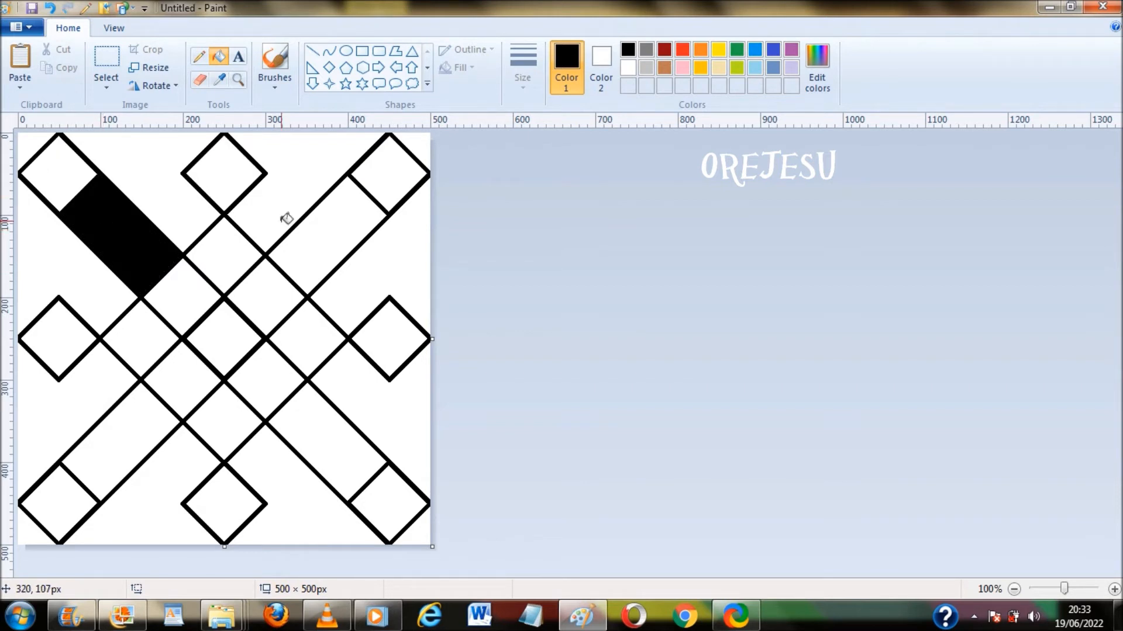
{"action": "left_click", "coordinate": [337, 238]}
{"action": "left_click", "coordinate": [320, 420]}
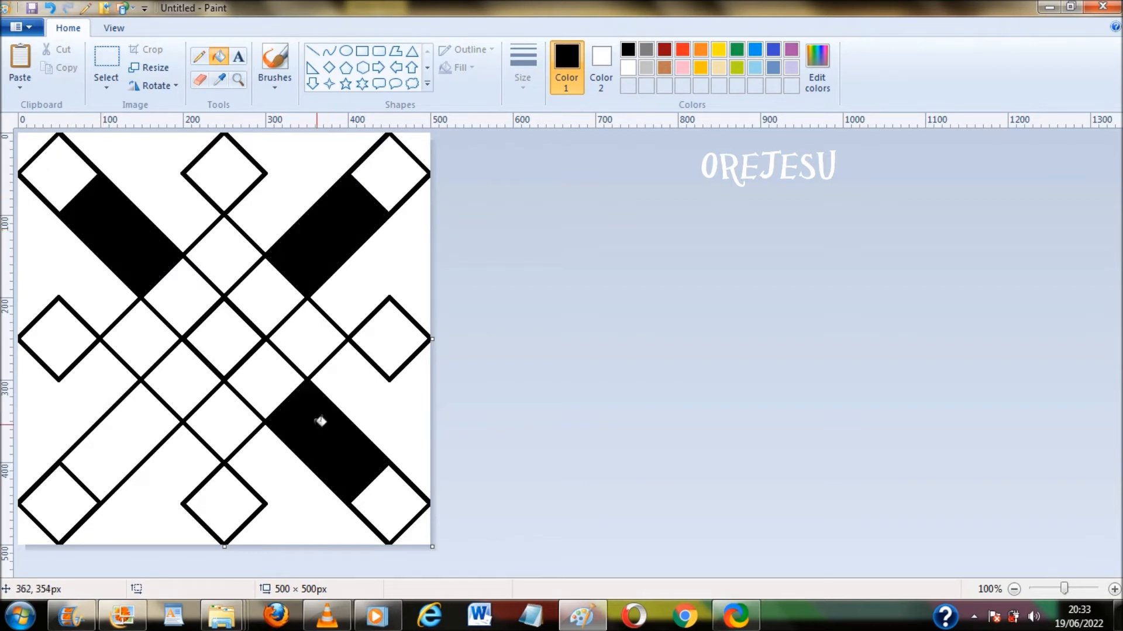
{"action": "left_click", "coordinate": [106, 426]}
Fill the four diamonds at the middles of the canvas edges with black
{"action": "left_click", "coordinate": [46, 333]}
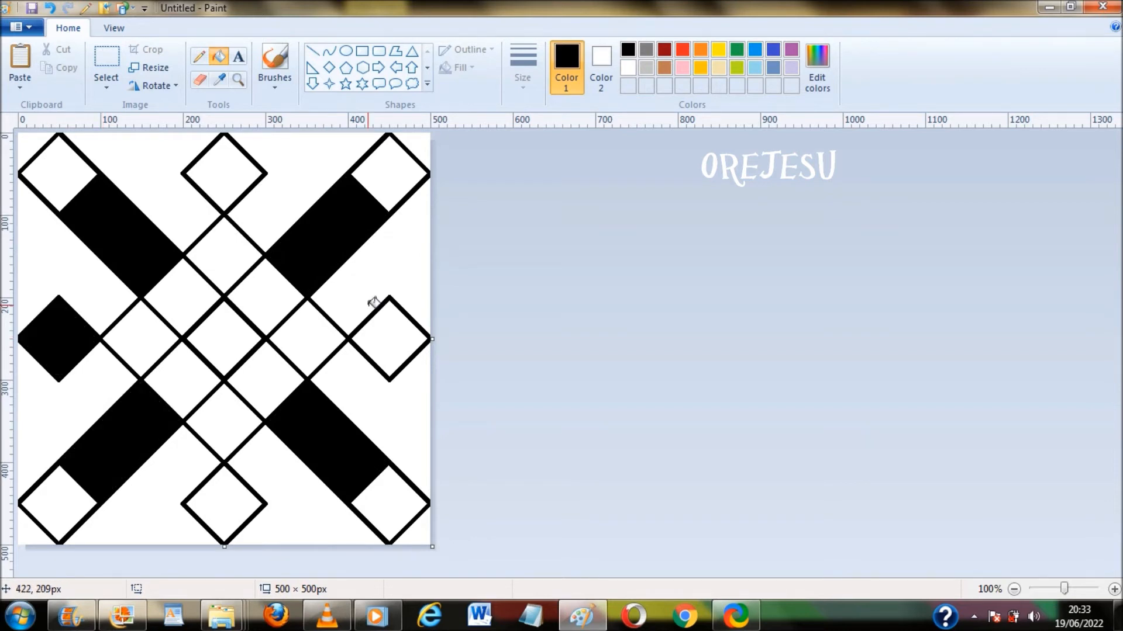
{"action": "left_click", "coordinate": [382, 331]}
{"action": "left_click", "coordinate": [226, 510]}
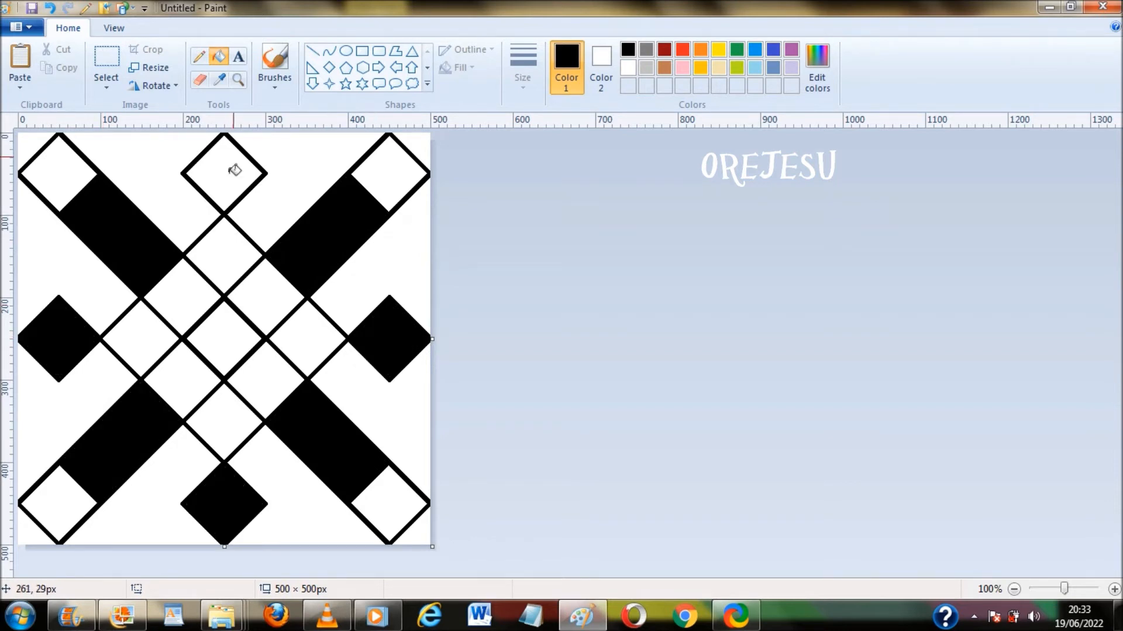
{"action": "left_click", "coordinate": [225, 178]}
Fill the centre diamond and the four diamonds directly above, below and beside it with black
{"action": "left_click", "coordinate": [225, 321]}
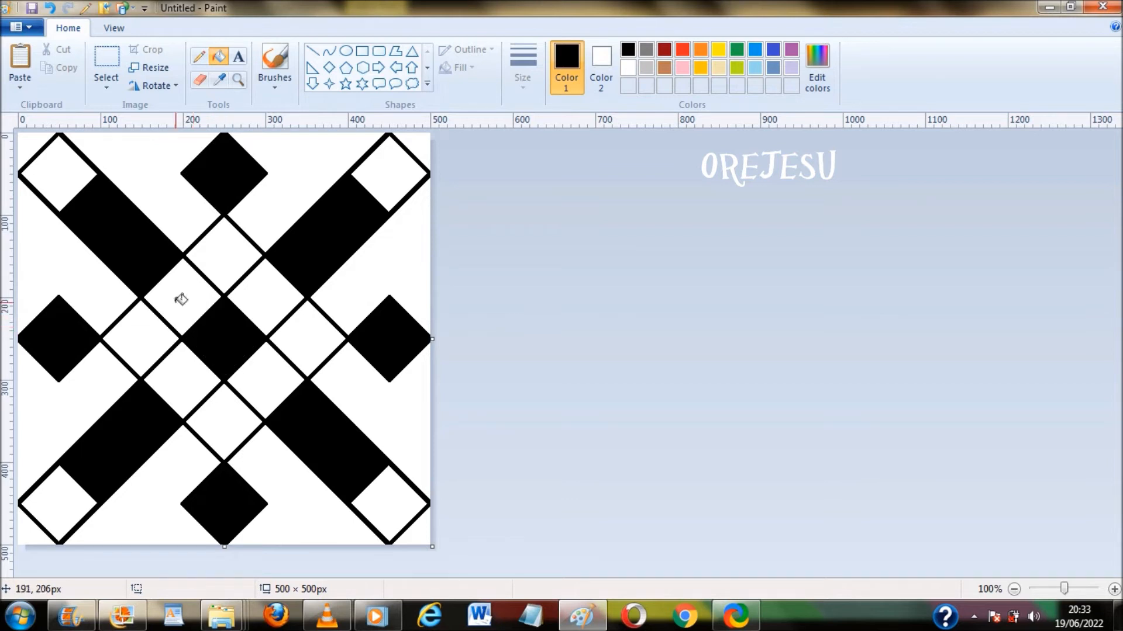
{"action": "left_click", "coordinate": [143, 329]}
{"action": "left_click", "coordinate": [238, 255]}
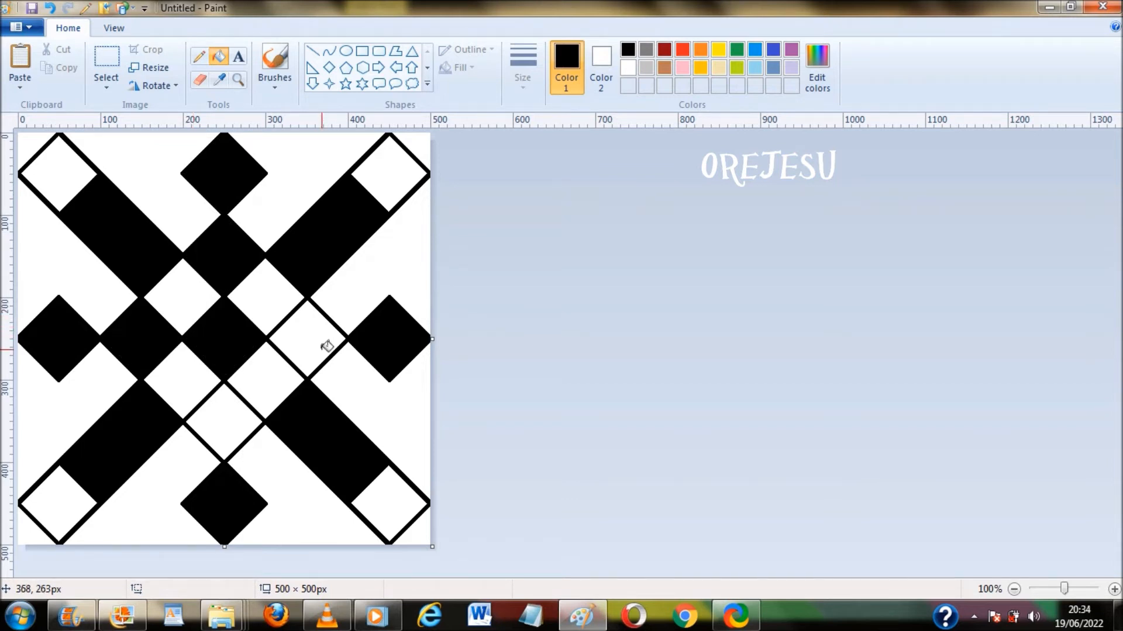
{"action": "left_click", "coordinate": [324, 345]}
{"action": "left_click", "coordinate": [235, 421]}
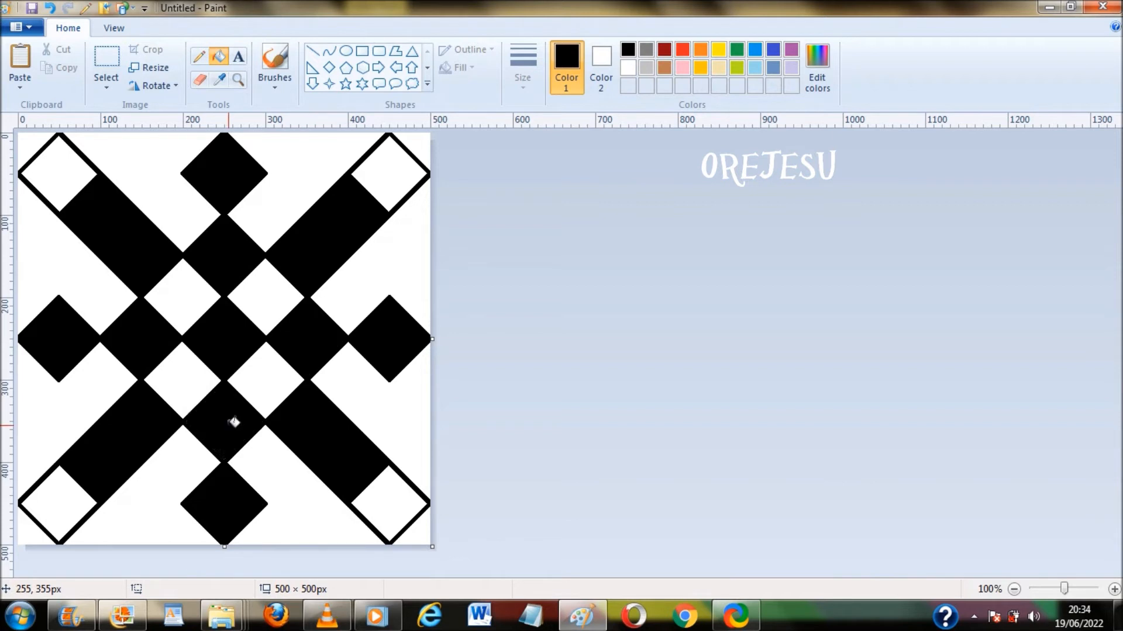
Fill the small triangles in all four corners of the canvas with black
{"action": "left_click", "coordinate": [418, 140]}
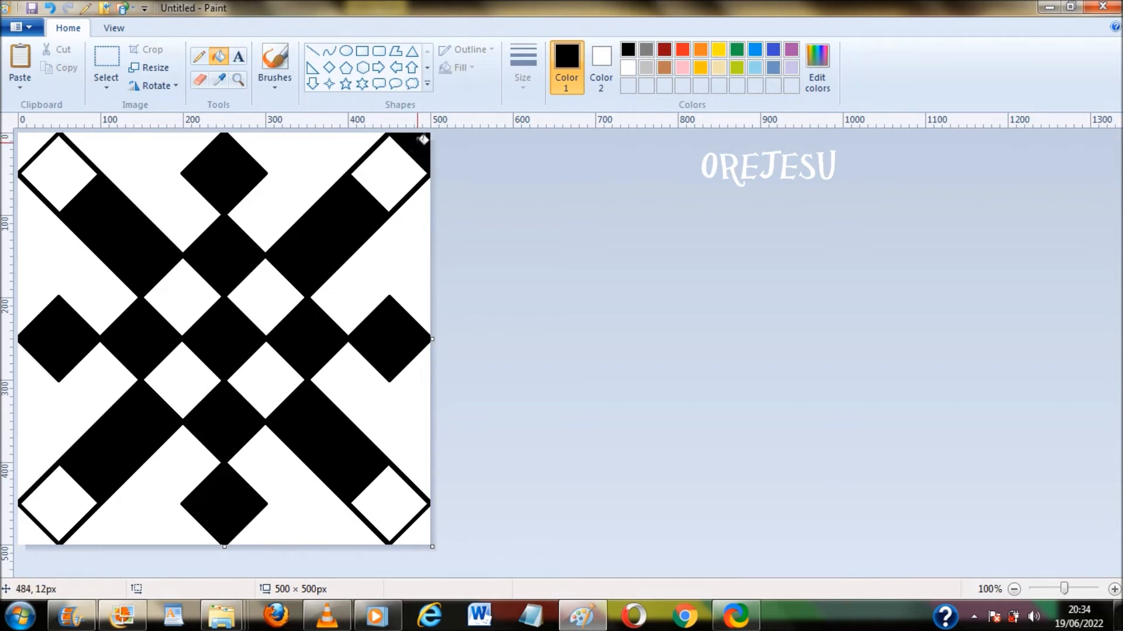
{"action": "left_click", "coordinate": [37, 147]}
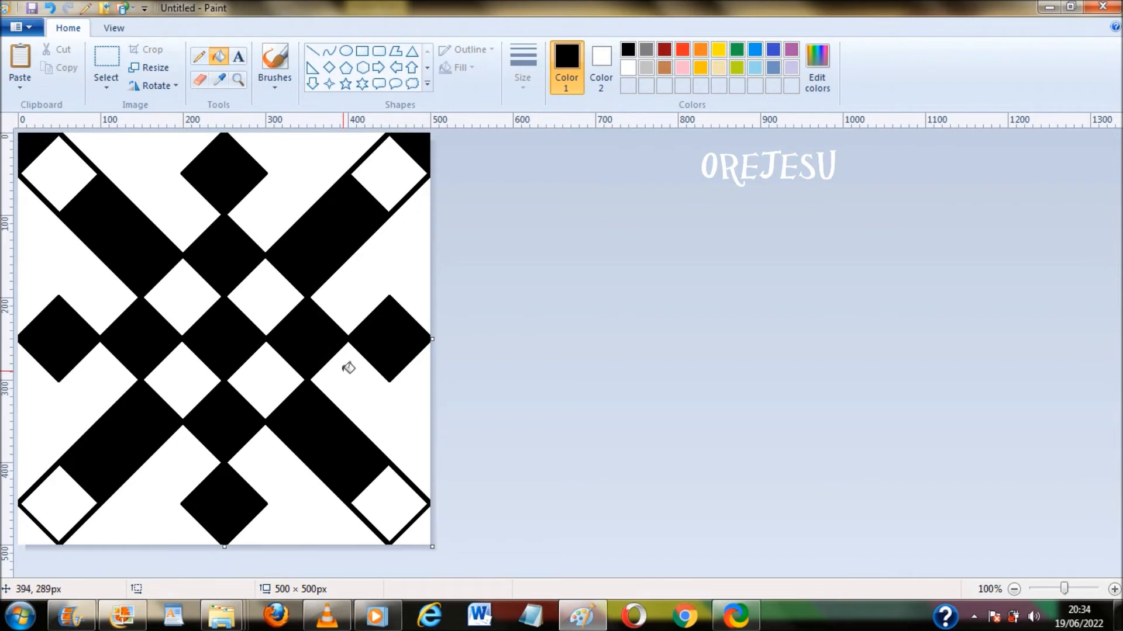
{"action": "left_click", "coordinate": [428, 533]}
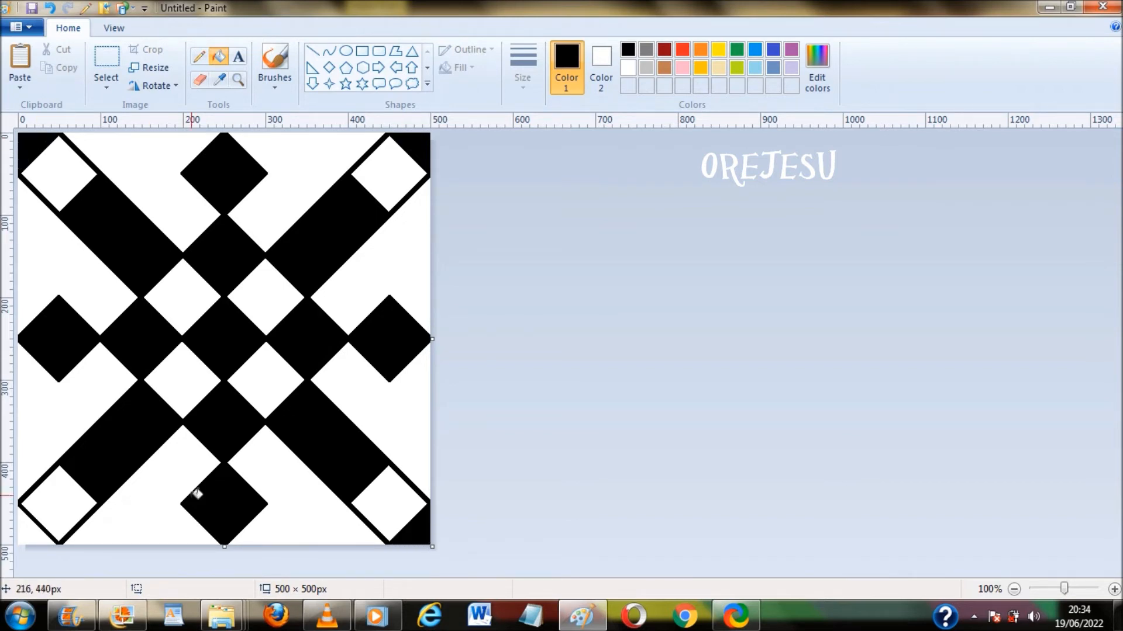
{"action": "left_click", "coordinate": [27, 527]}
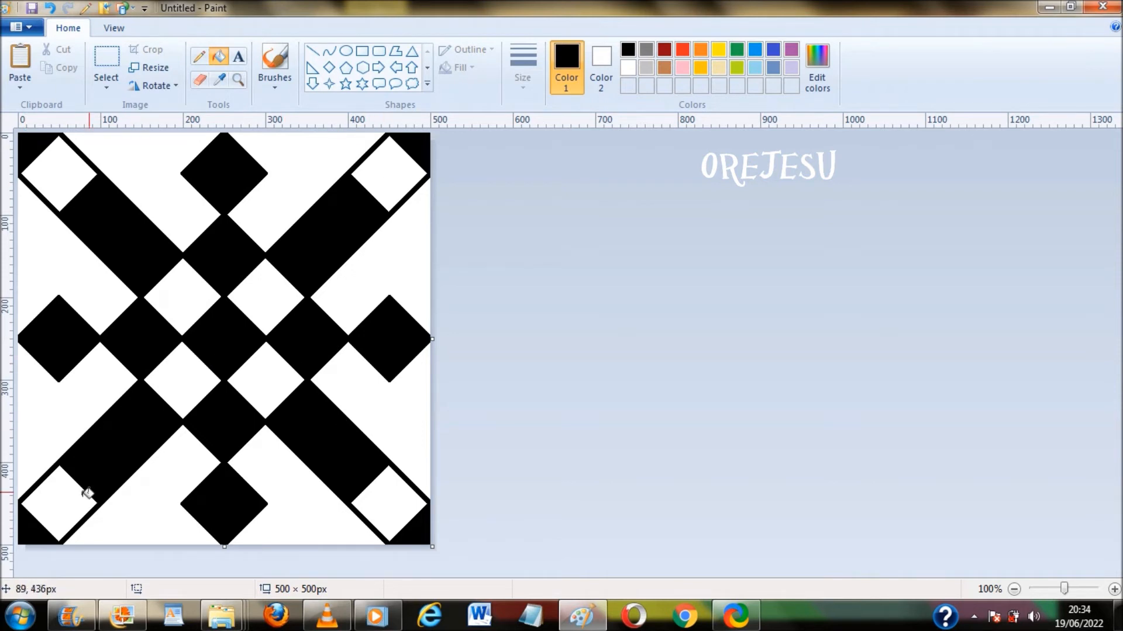
Add the basic maroon with RGB 128, 0, 64 to the palette as the foreground colour
{"action": "left_click", "coordinate": [817, 63]}
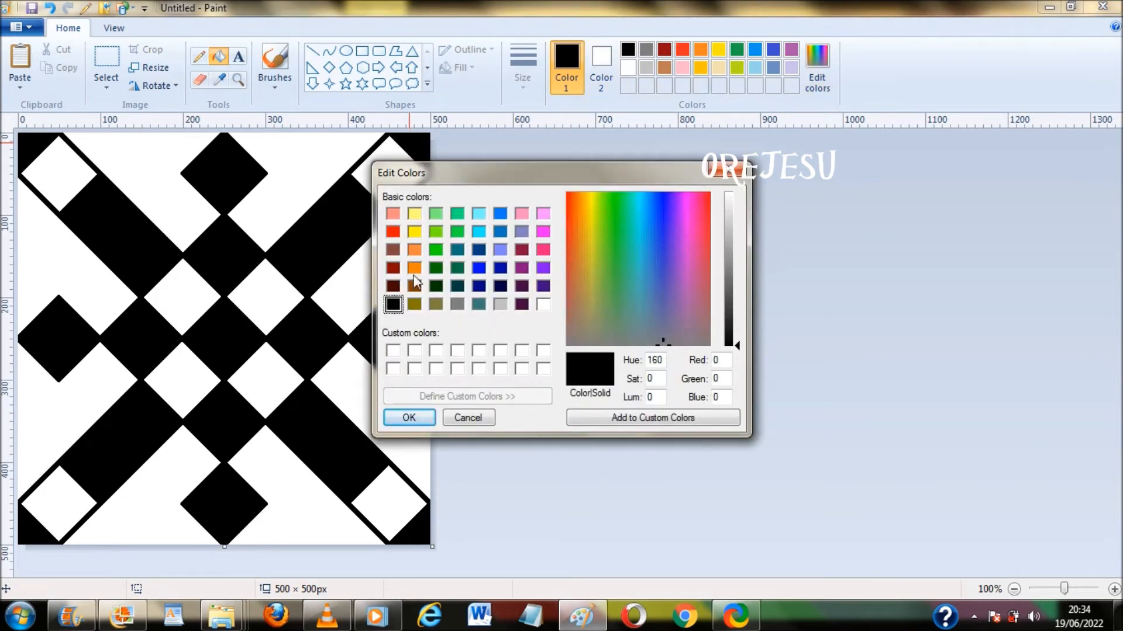
{"action": "left_click", "coordinate": [522, 250]}
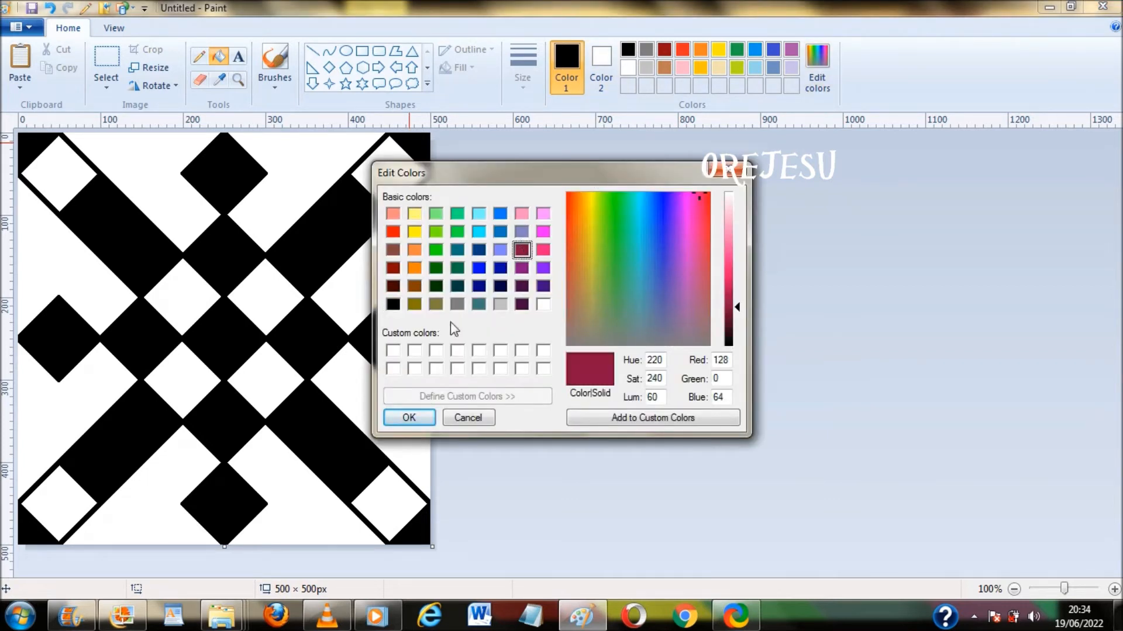
{"action": "left_click", "coordinate": [416, 415]}
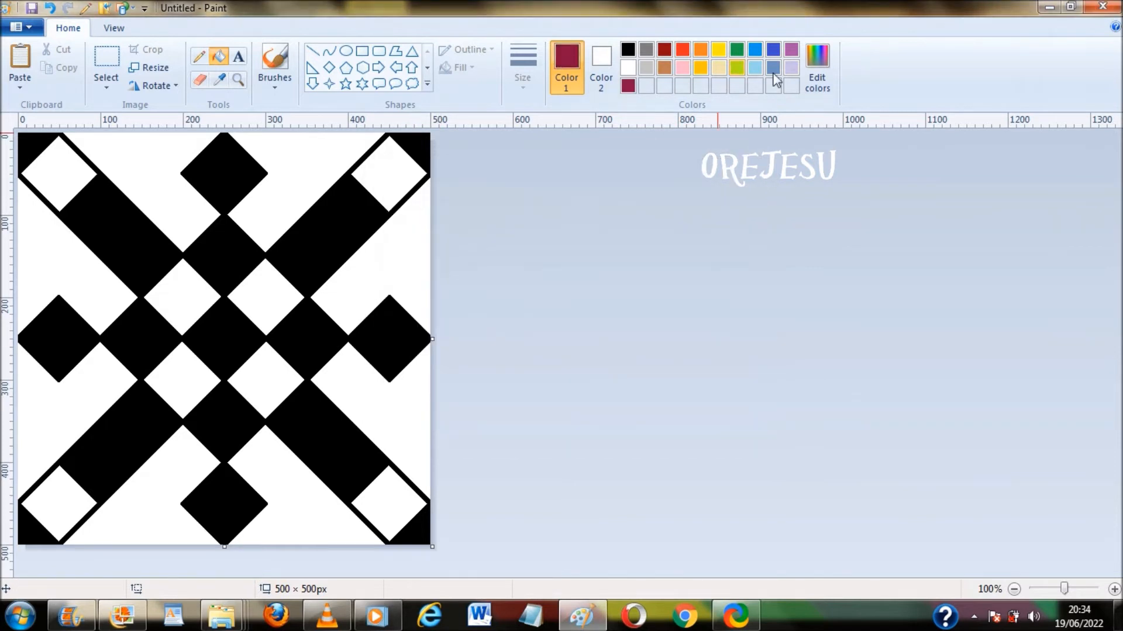
Add two more basic colours to the palette: a dark blue and a navy with RGB 0, 0, 64
{"action": "left_click", "coordinate": [818, 63]}
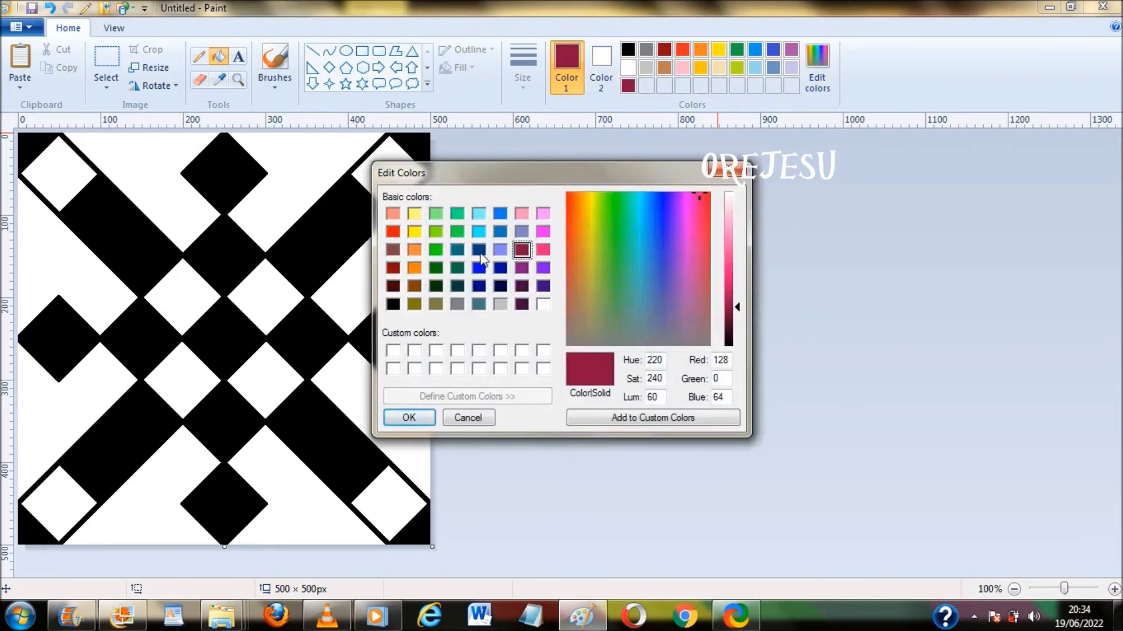
{"action": "left_click", "coordinate": [479, 250]}
{"action": "left_click", "coordinate": [408, 418]}
{"action": "left_click", "coordinate": [816, 73]}
{"action": "left_click", "coordinate": [500, 286]}
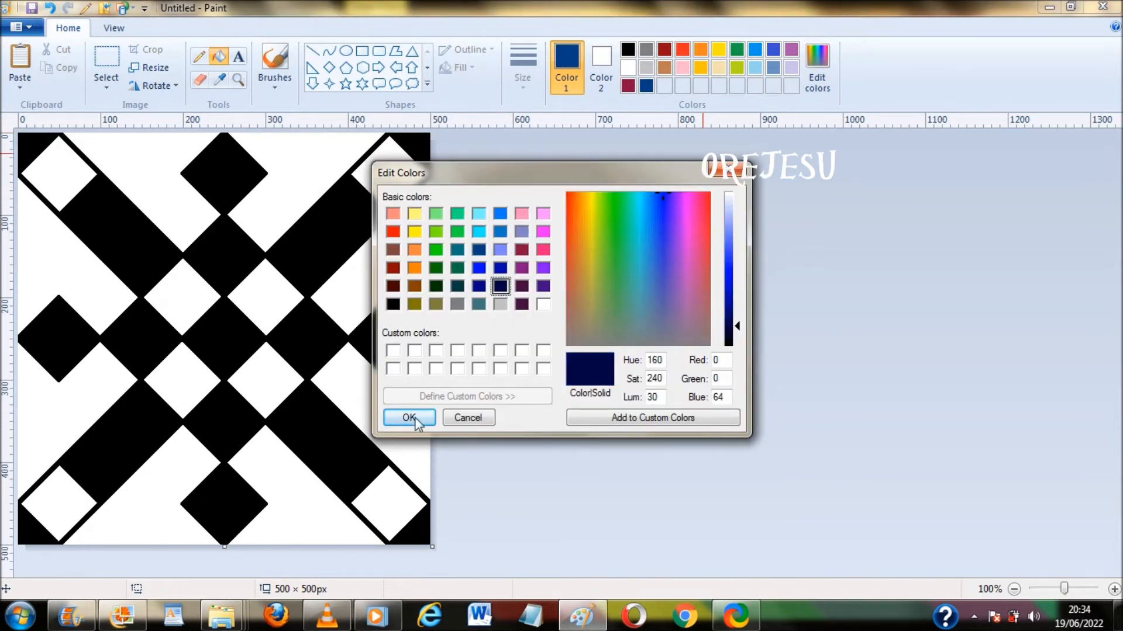
{"action": "left_click", "coordinate": [416, 418]}
Add the basic blue with RGB 0, 0, 128 to the palette and fill the four corner diamonds with it
{"action": "left_click", "coordinate": [810, 85]}
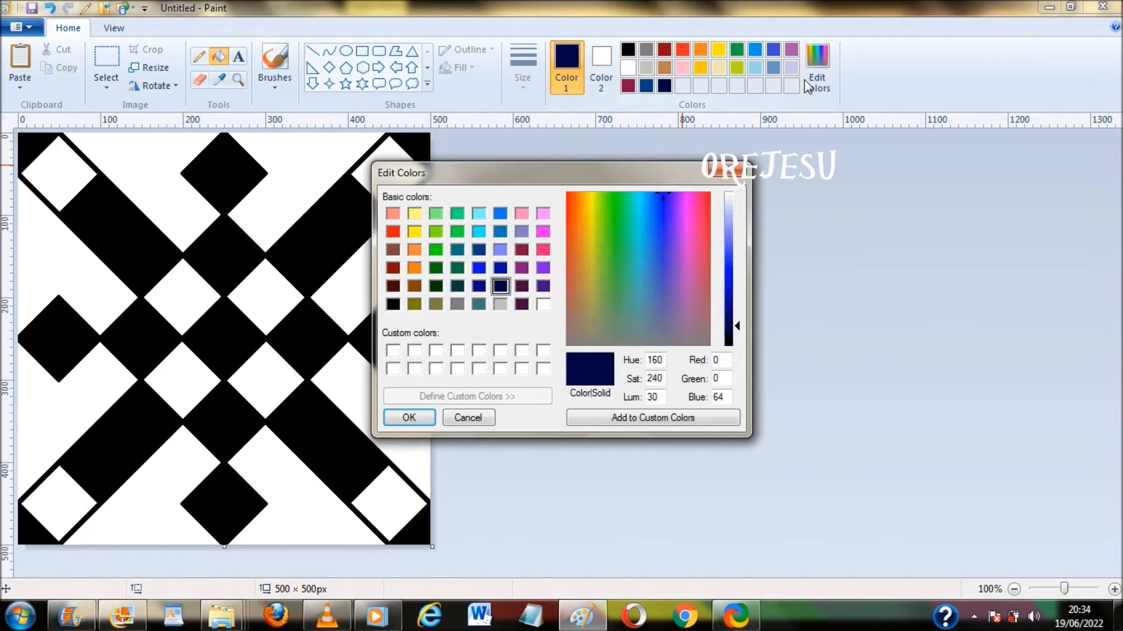
{"action": "left_click", "coordinate": [479, 286]}
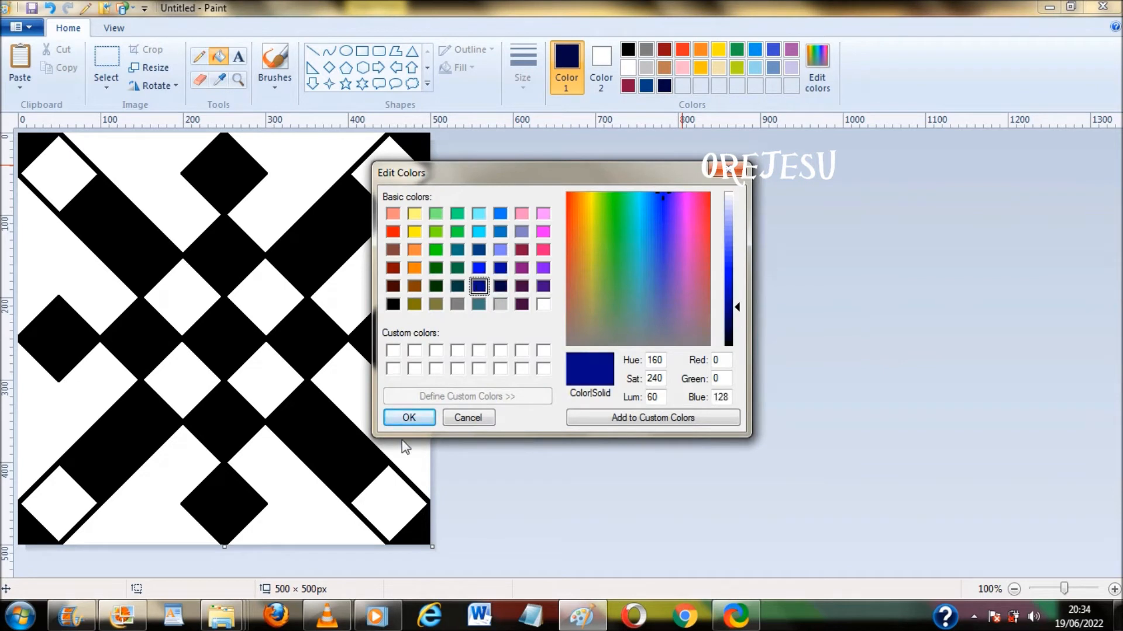
{"action": "left_click", "coordinate": [408, 418]}
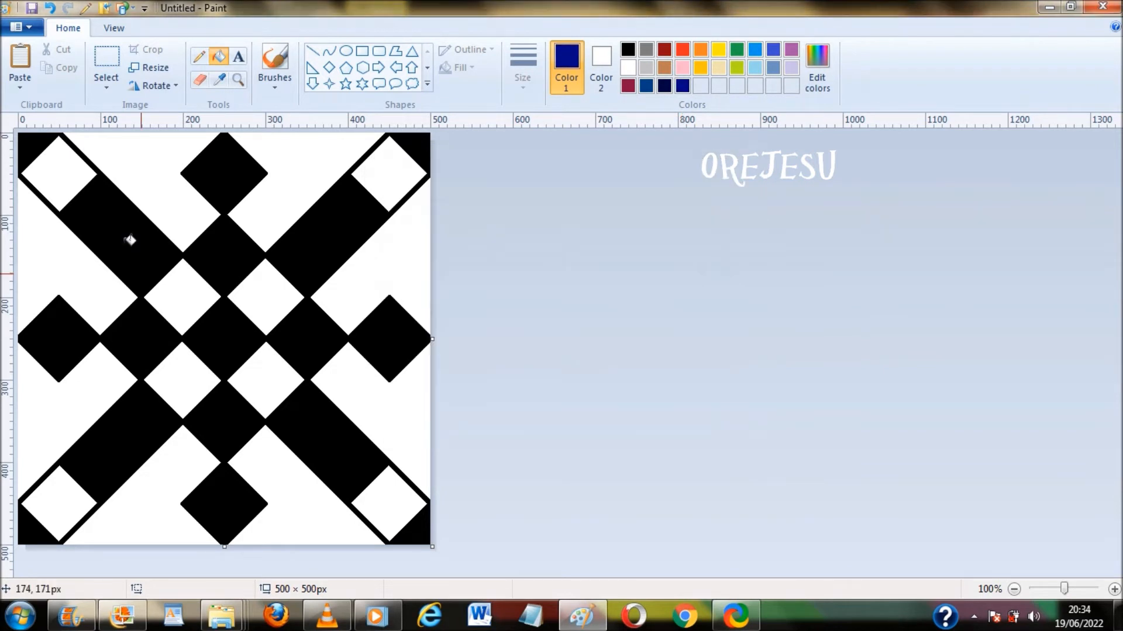
{"action": "left_click", "coordinate": [52, 169]}
{"action": "left_click", "coordinate": [380, 175]}
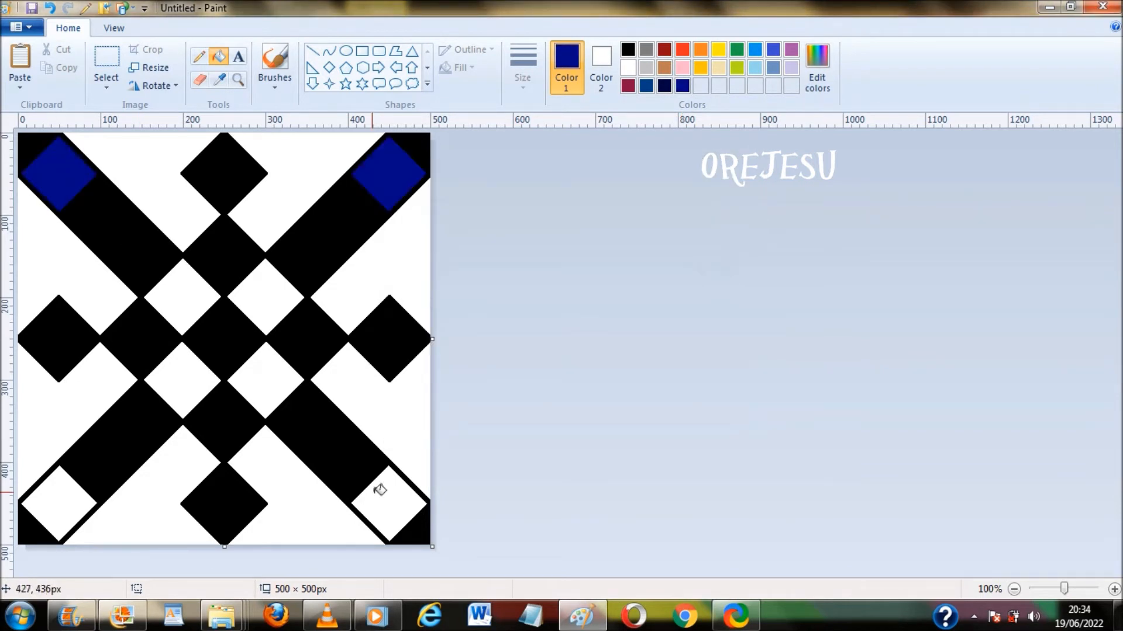
{"action": "left_click", "coordinate": [377, 493]}
{"action": "left_click", "coordinate": [84, 499]}
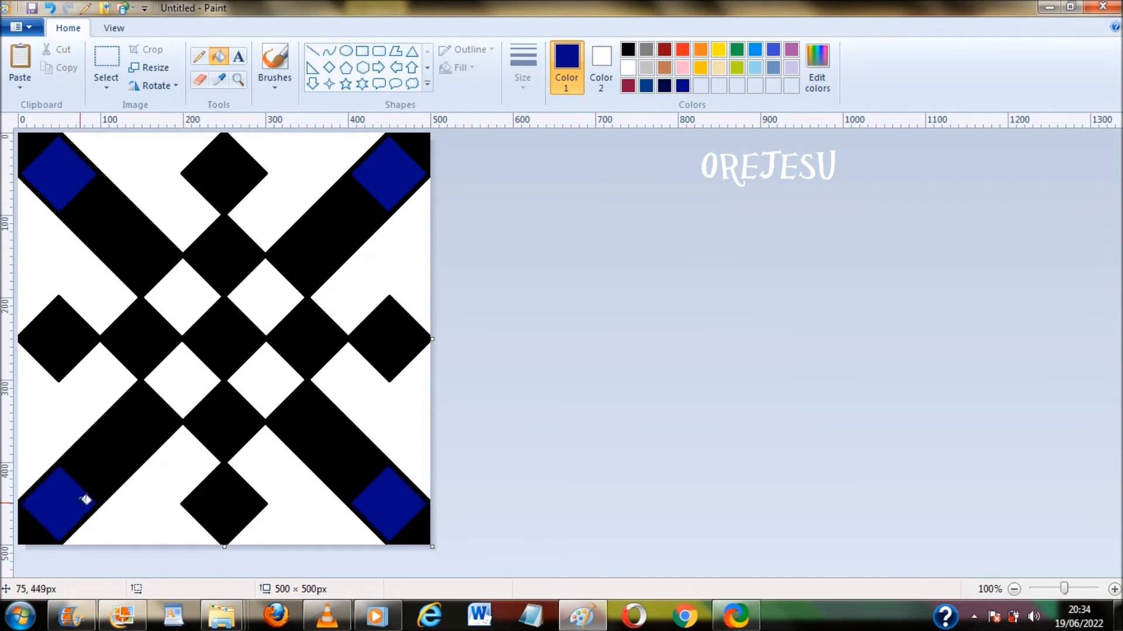
Fill the four white diamonds around the centre of the pattern with the maroon from the palette
{"action": "left_click", "coordinate": [627, 86]}
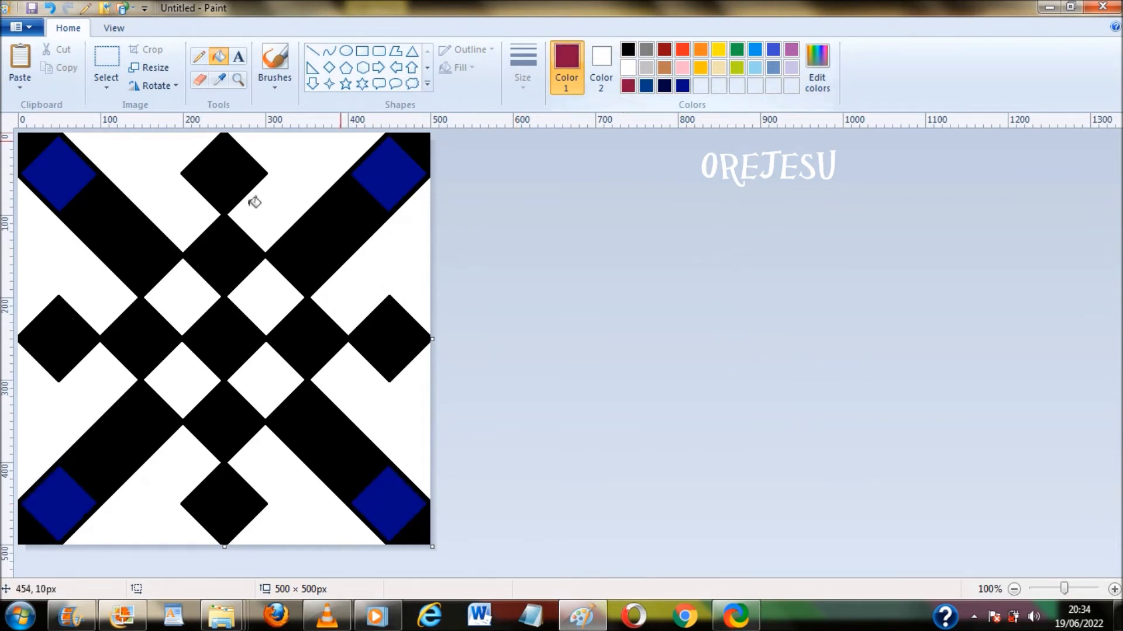
{"action": "left_click", "coordinate": [194, 296]}
{"action": "left_click", "coordinate": [276, 294]}
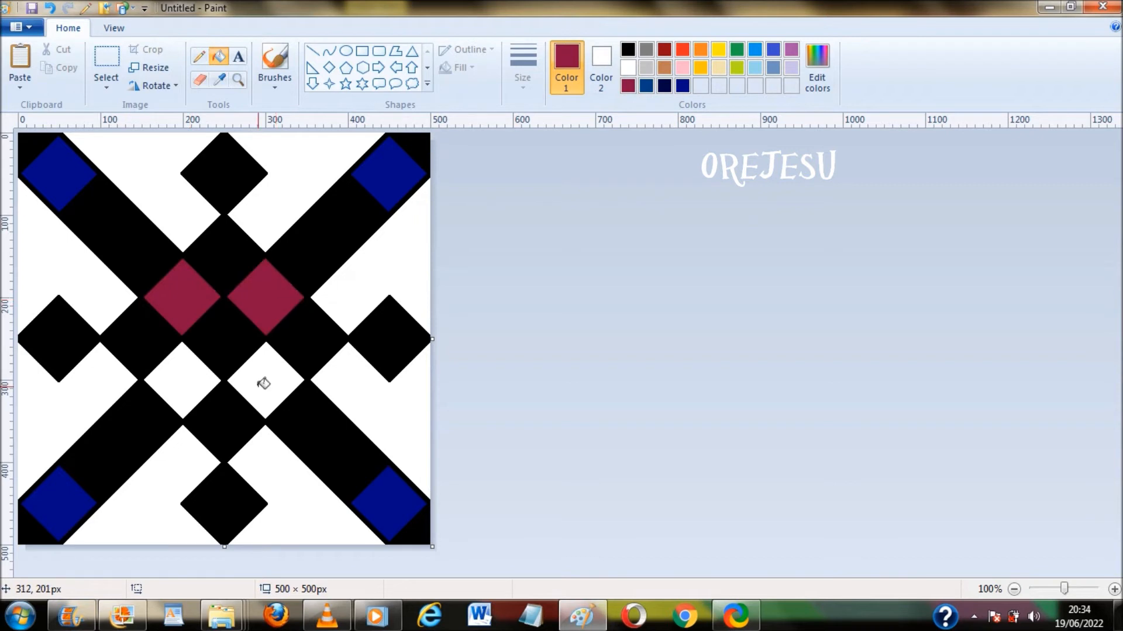
{"action": "left_click", "coordinate": [263, 380]}
{"action": "left_click", "coordinate": [195, 378]}
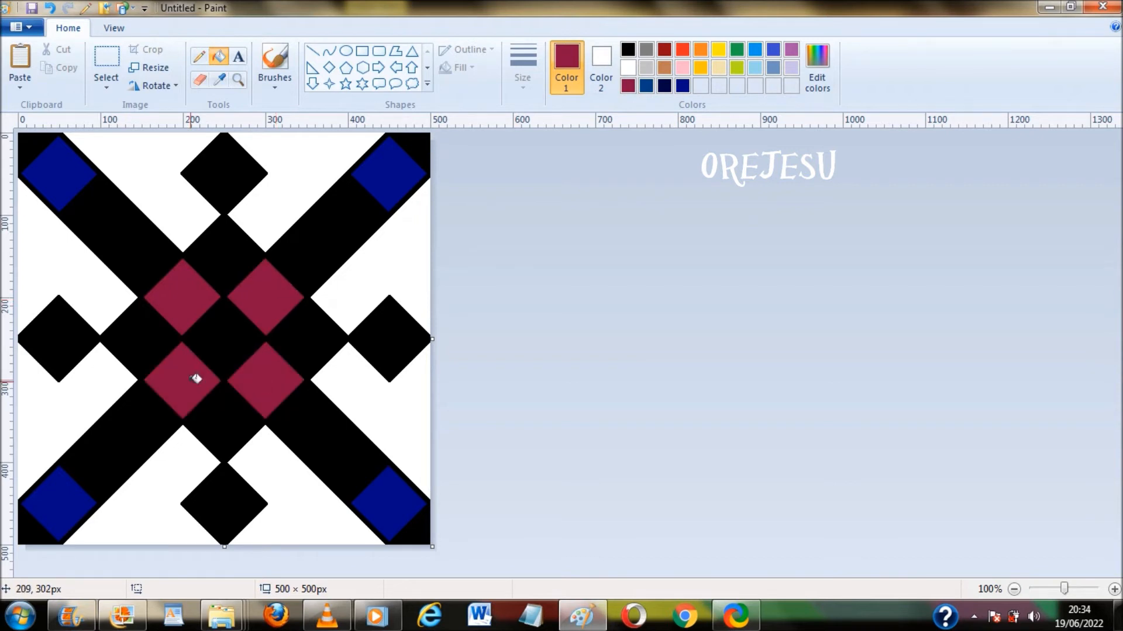
Fill the four white background areas beside the top and bottom black diamonds with navy
{"action": "left_click", "coordinate": [665, 86]}
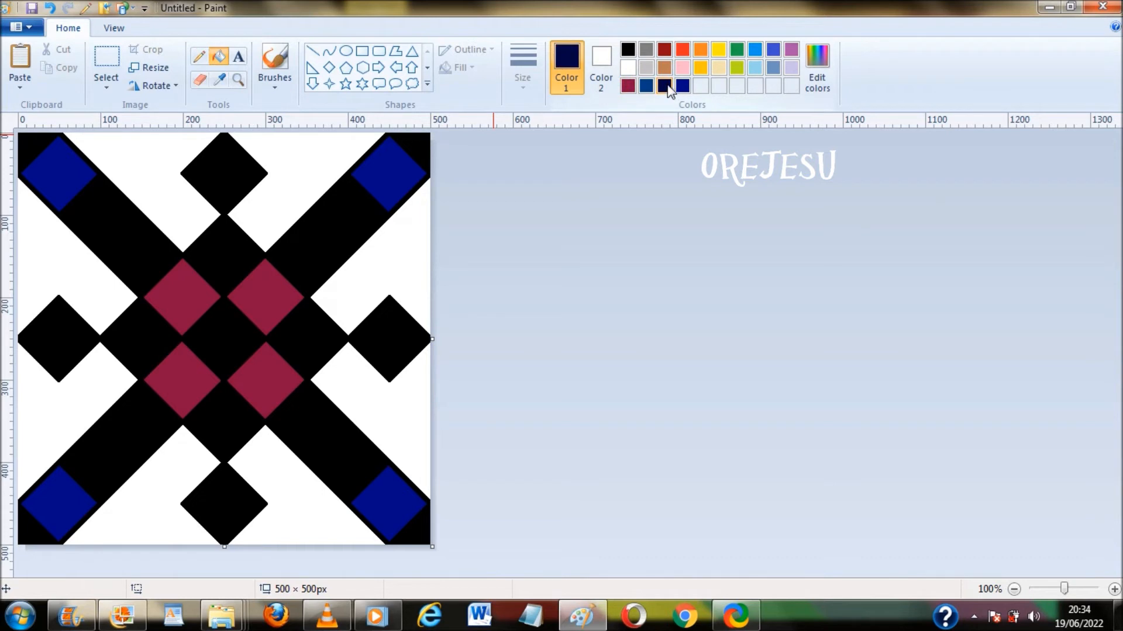
{"action": "left_click", "coordinate": [251, 187]}
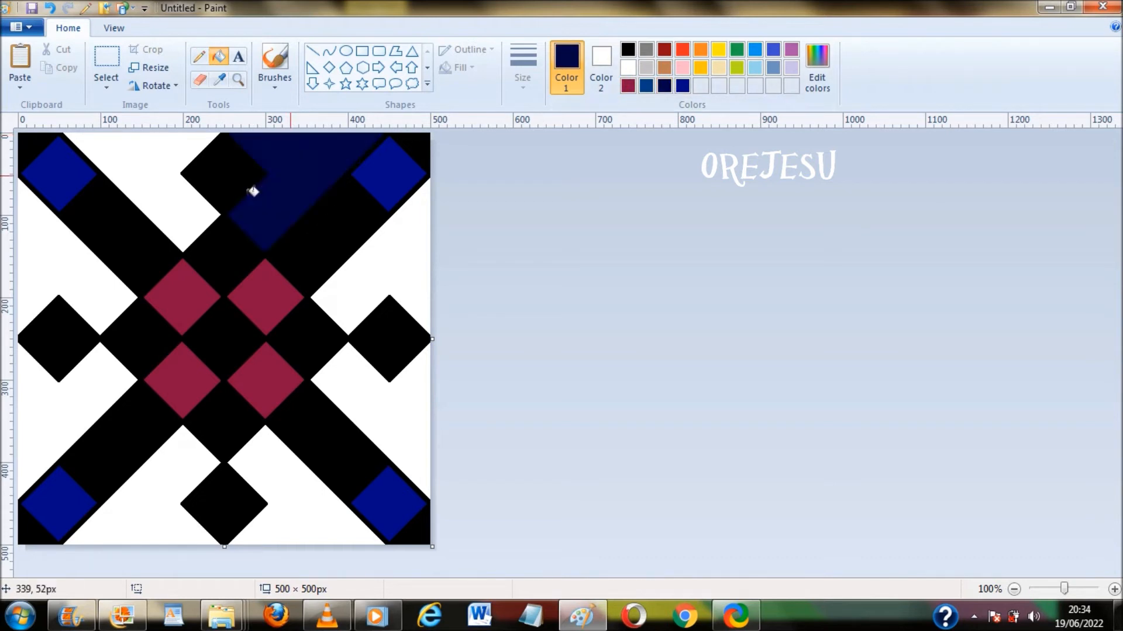
{"action": "left_click", "coordinate": [168, 196]}
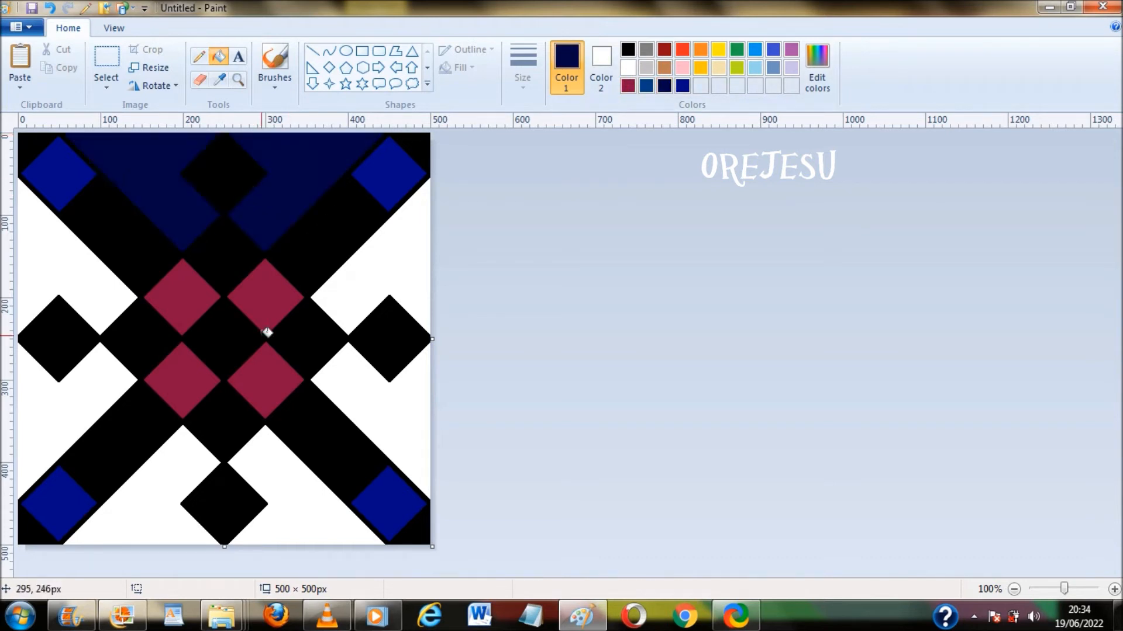
{"action": "left_click", "coordinate": [275, 463]}
{"action": "left_click", "coordinate": [167, 469]}
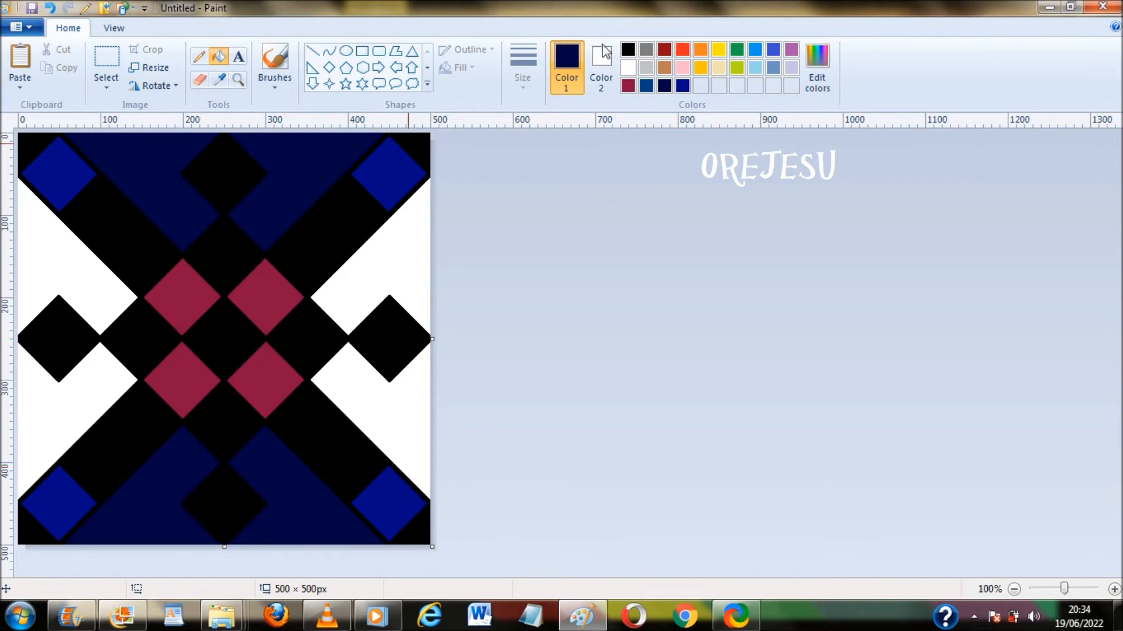
Fill the four white background areas along the left and right sides of the pattern with the brighter blue
{"action": "left_click", "coordinate": [681, 85]}
{"action": "left_click", "coordinate": [406, 248]}
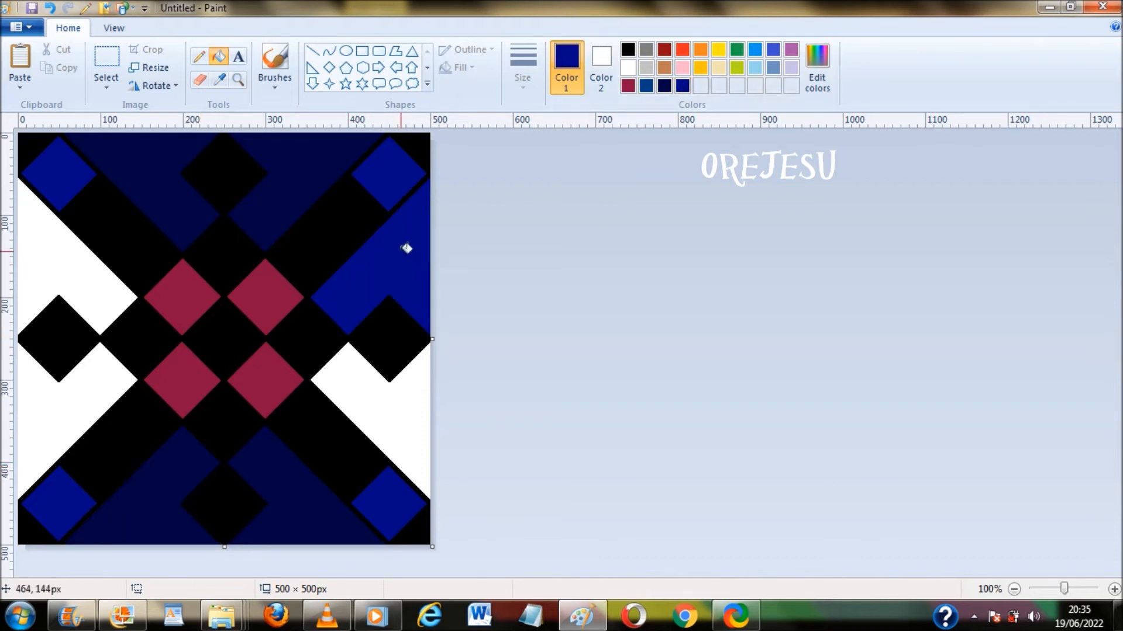
{"action": "left_click", "coordinate": [406, 403]}
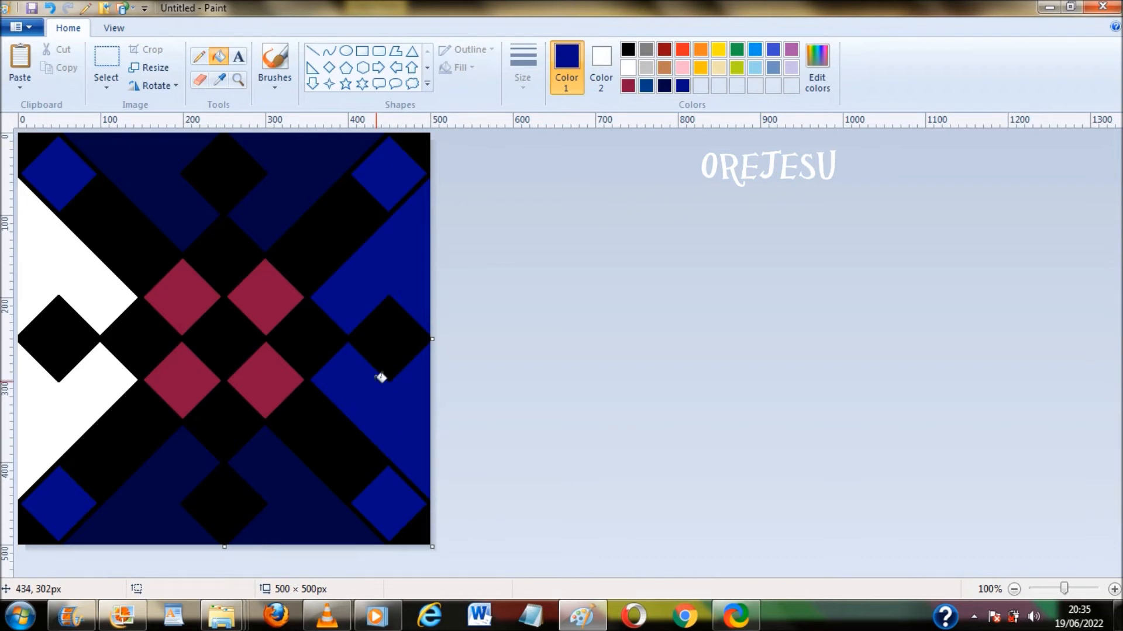
{"action": "left_click", "coordinate": [82, 254]}
{"action": "left_click", "coordinate": [87, 382]}
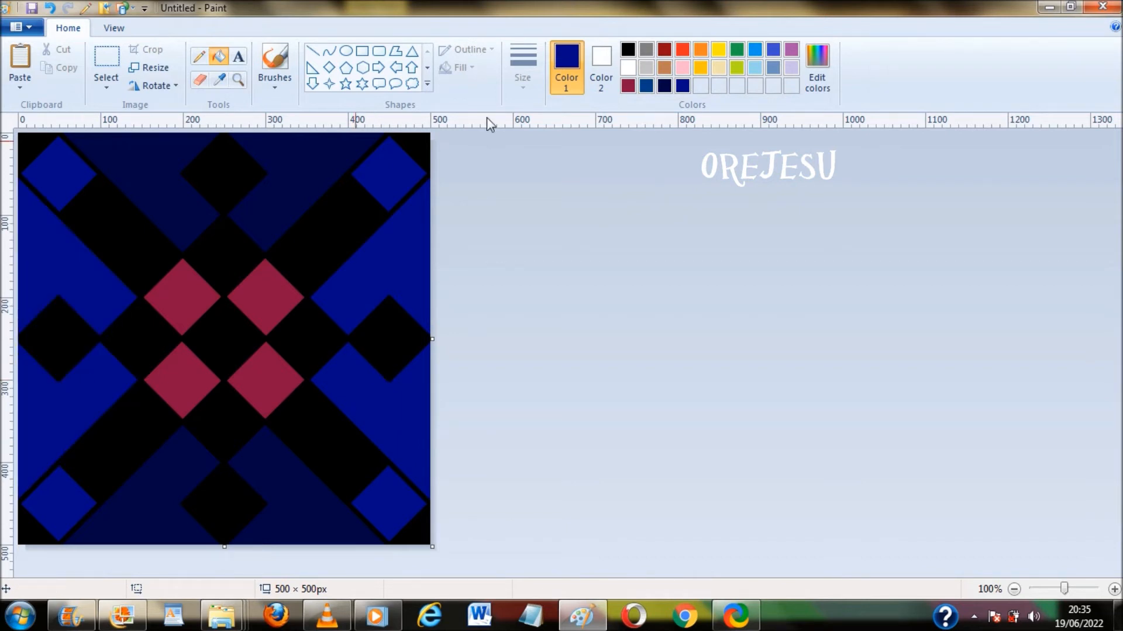
Recolour the two background areas on the pattern's right side with navy
{"action": "left_click", "coordinate": [664, 87]}
{"action": "left_click", "coordinate": [393, 243]}
{"action": "left_click", "coordinate": [396, 388]}
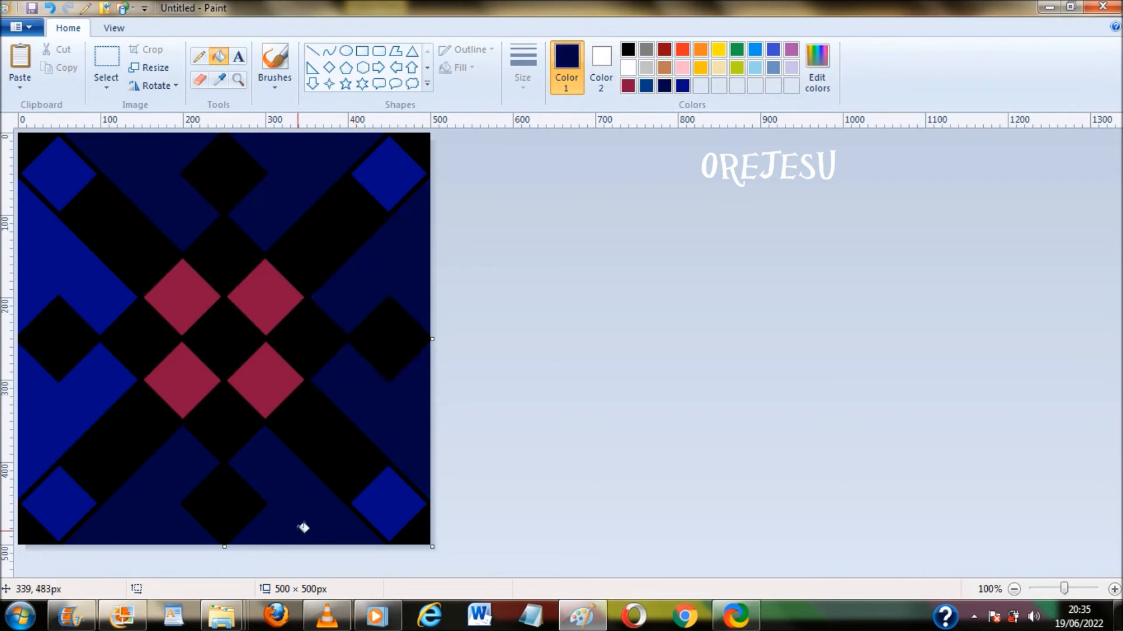
Add the basic pink with RGB 255, 0, 128 to the palette and fill all eight background areas with it
{"action": "left_click", "coordinate": [830, 63]}
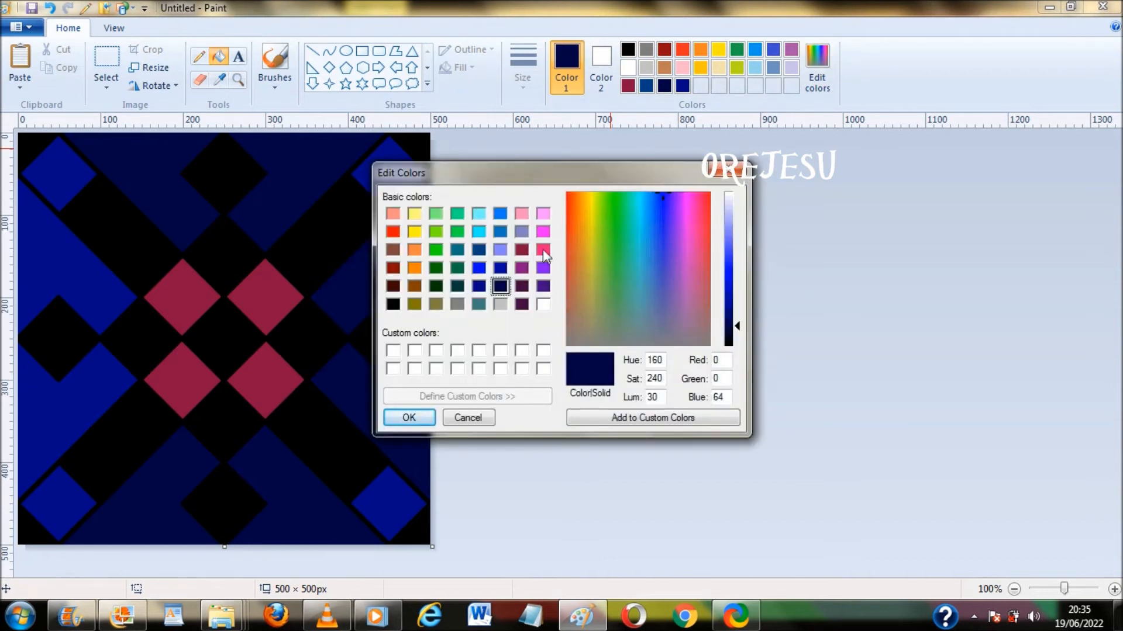
{"action": "left_click", "coordinate": [542, 251]}
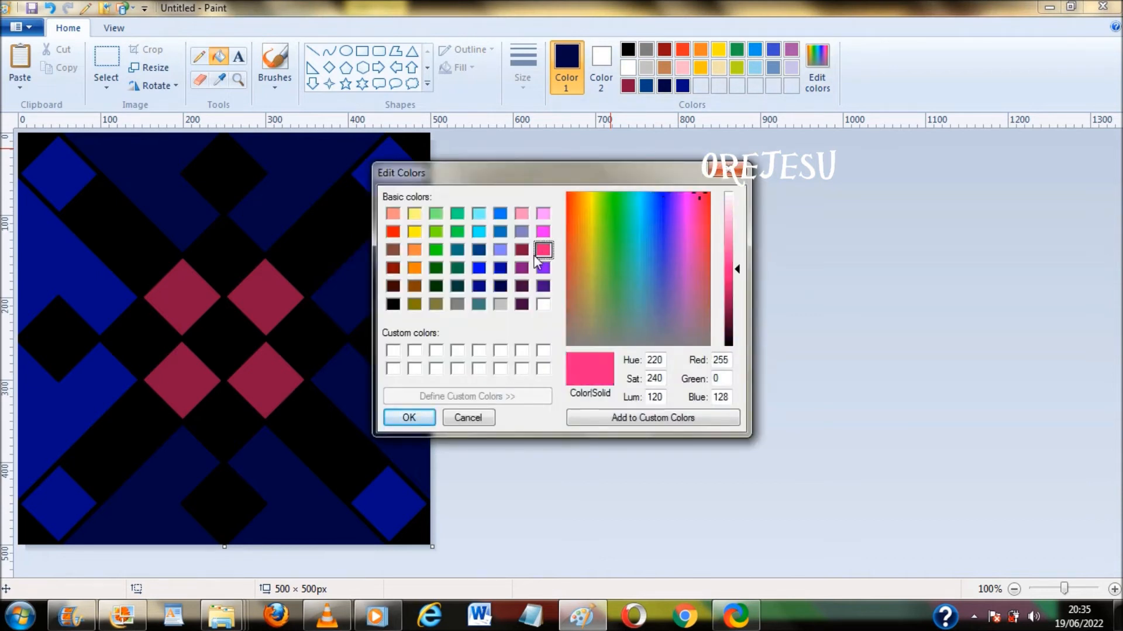
{"action": "left_click", "coordinate": [419, 415]}
{"action": "left_click", "coordinate": [388, 269]}
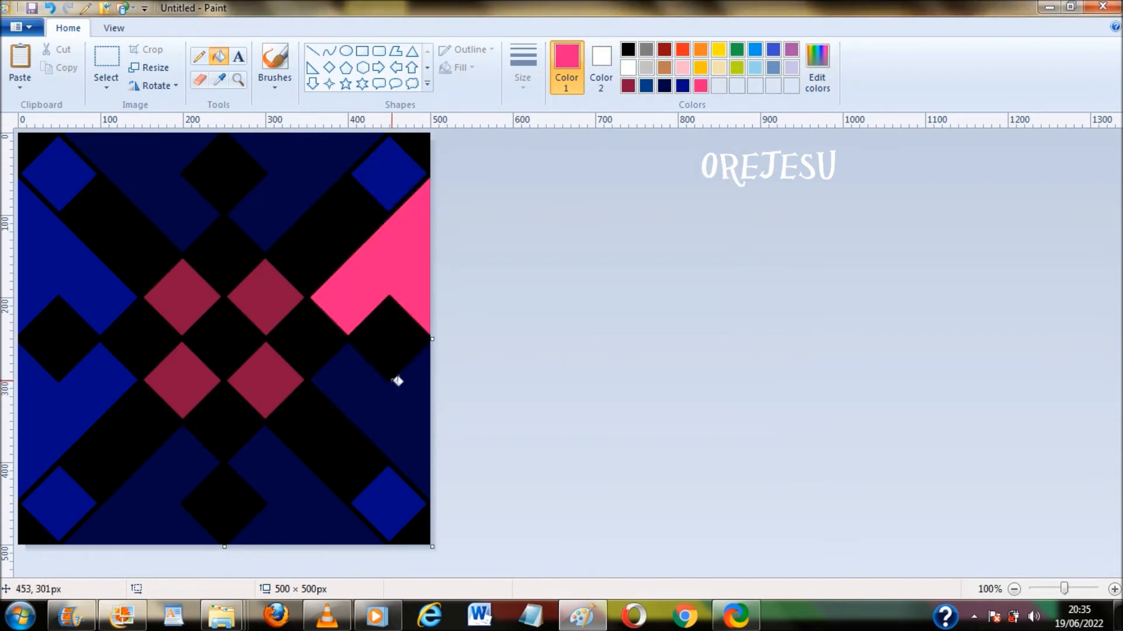
{"action": "left_click", "coordinate": [391, 417]}
{"action": "left_click", "coordinate": [283, 205]}
{"action": "left_click", "coordinate": [137, 184]}
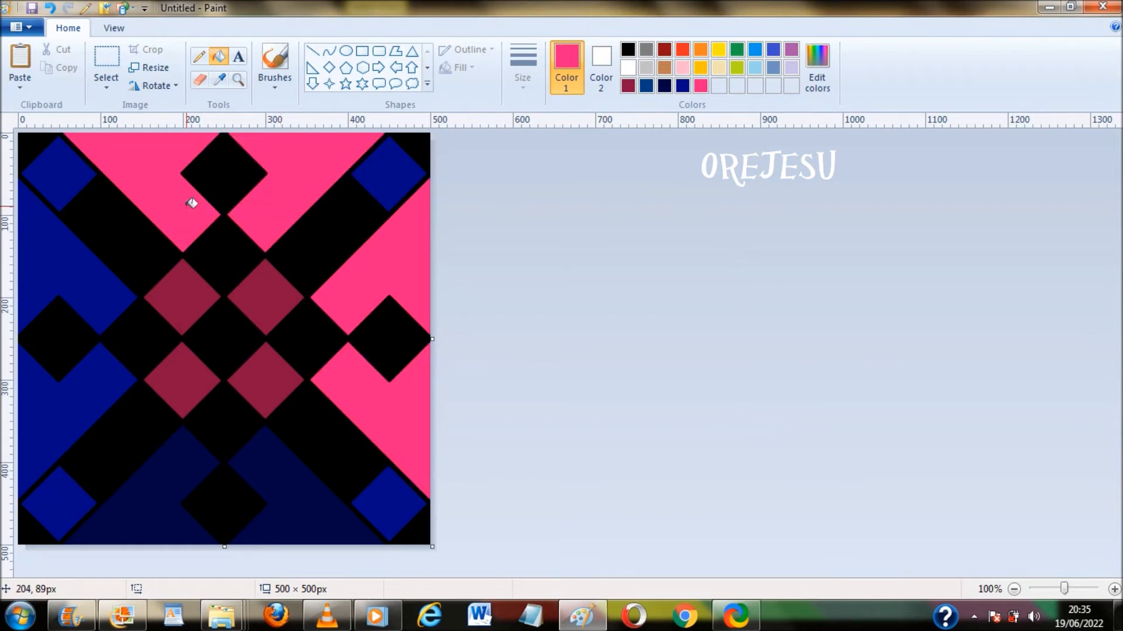
{"action": "left_click", "coordinate": [68, 263]}
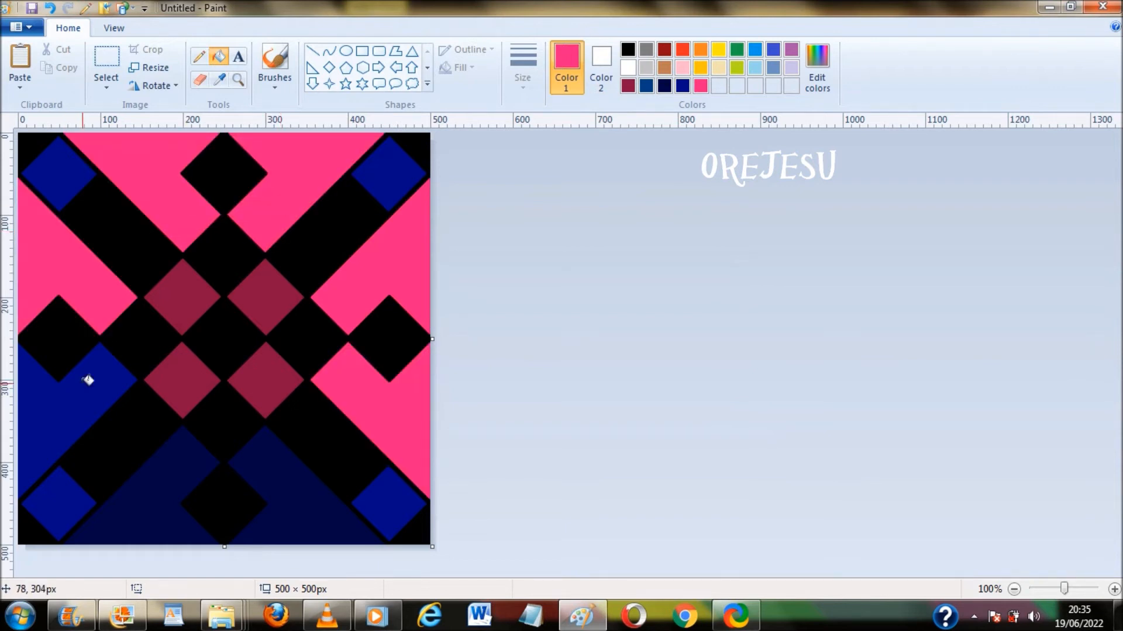
{"action": "left_click", "coordinate": [87, 382]}
{"action": "left_click", "coordinate": [156, 476]}
{"action": "left_click", "coordinate": [270, 499]}
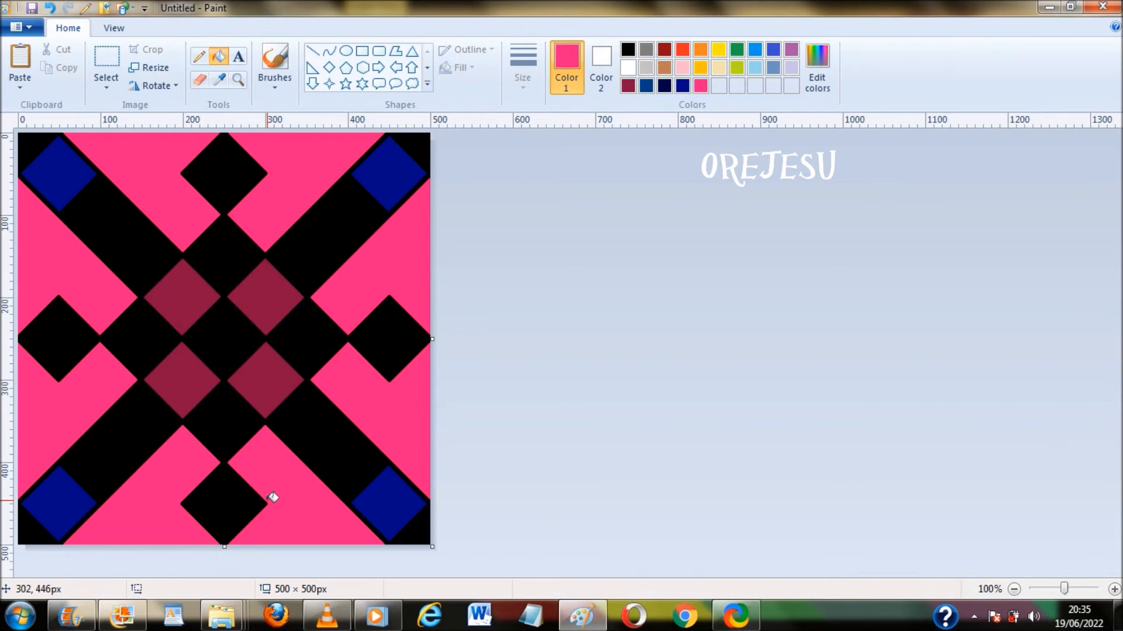
Add a basic lime green to the palette and fill the two background areas on the pattern's right side with it
{"action": "left_click", "coordinate": [809, 65]}
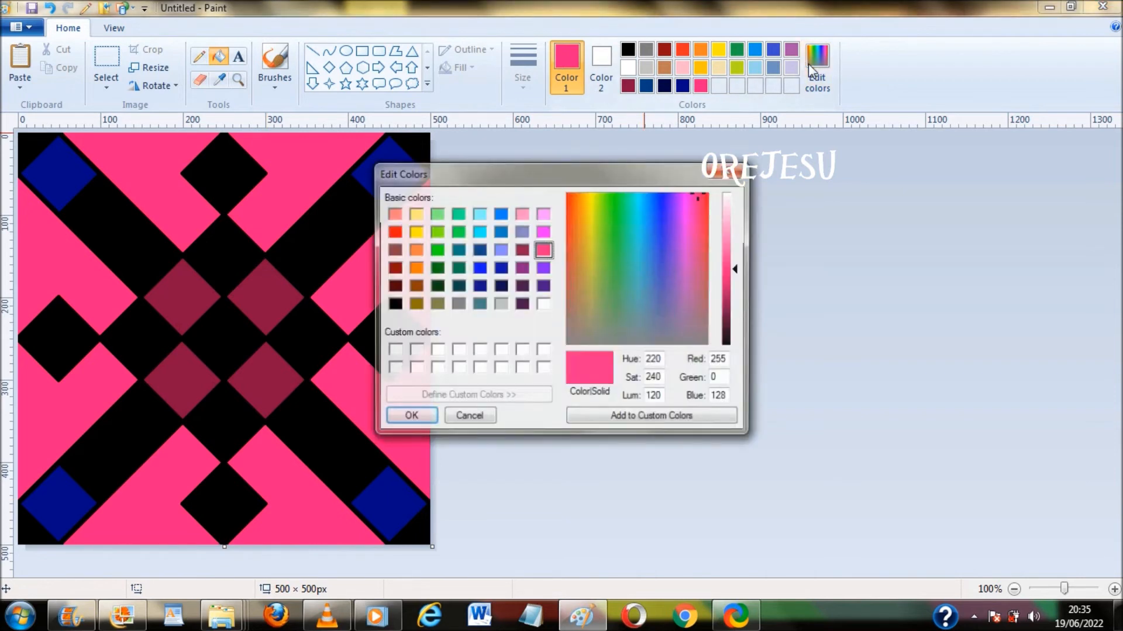
{"action": "left_click", "coordinate": [437, 232]}
{"action": "left_click", "coordinate": [409, 417]}
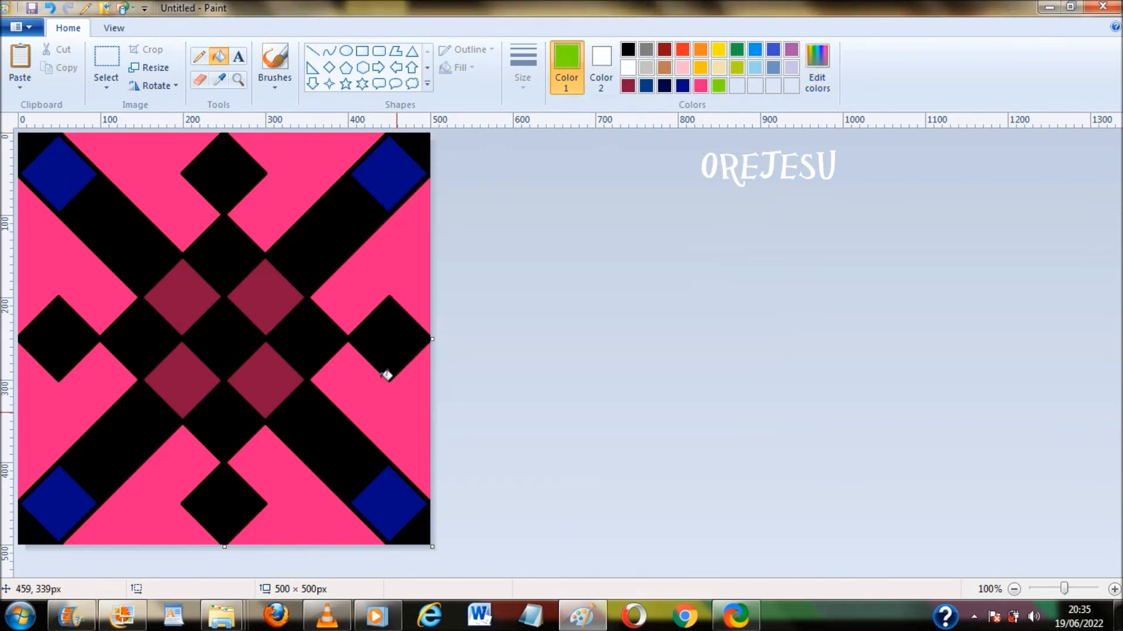
{"action": "left_click", "coordinate": [353, 279]}
{"action": "left_click", "coordinate": [361, 379]}
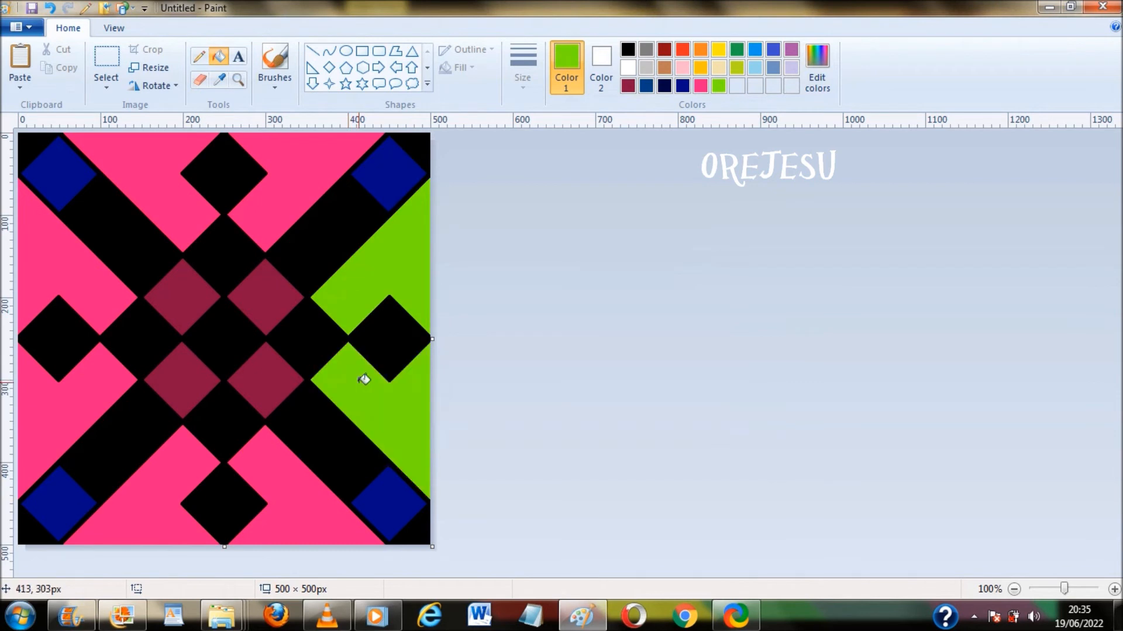
Try lime green in the two areas beside the top black diamond and undo both fills
{"action": "left_click", "coordinate": [269, 176]}
{"action": "left_click", "coordinate": [179, 173]}
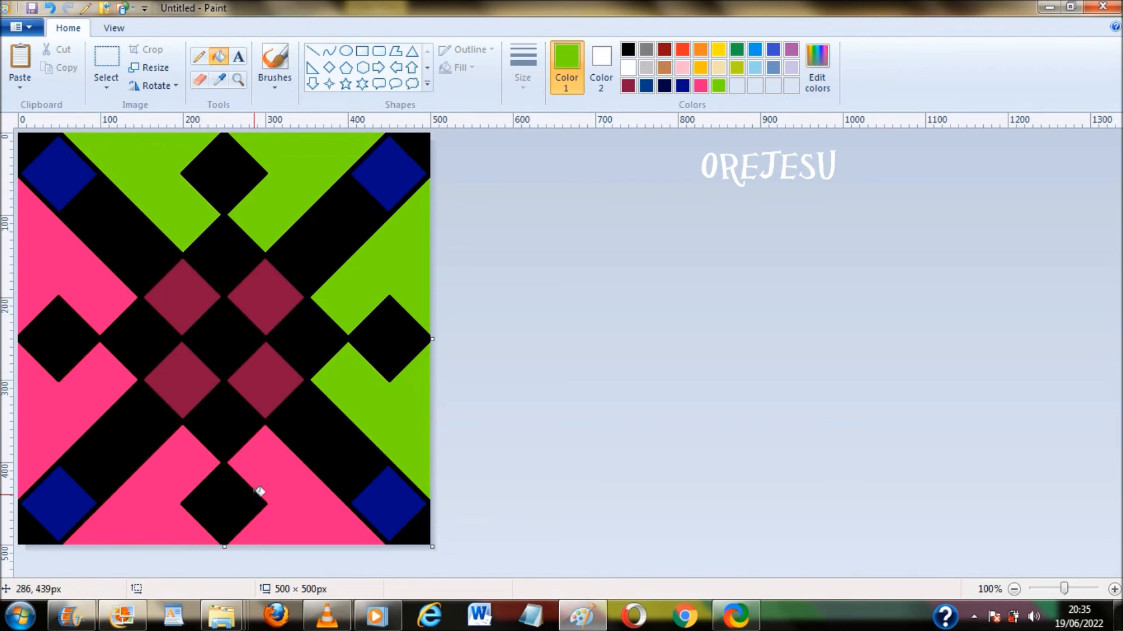
{"action": "key", "text": "ctrl+z"}
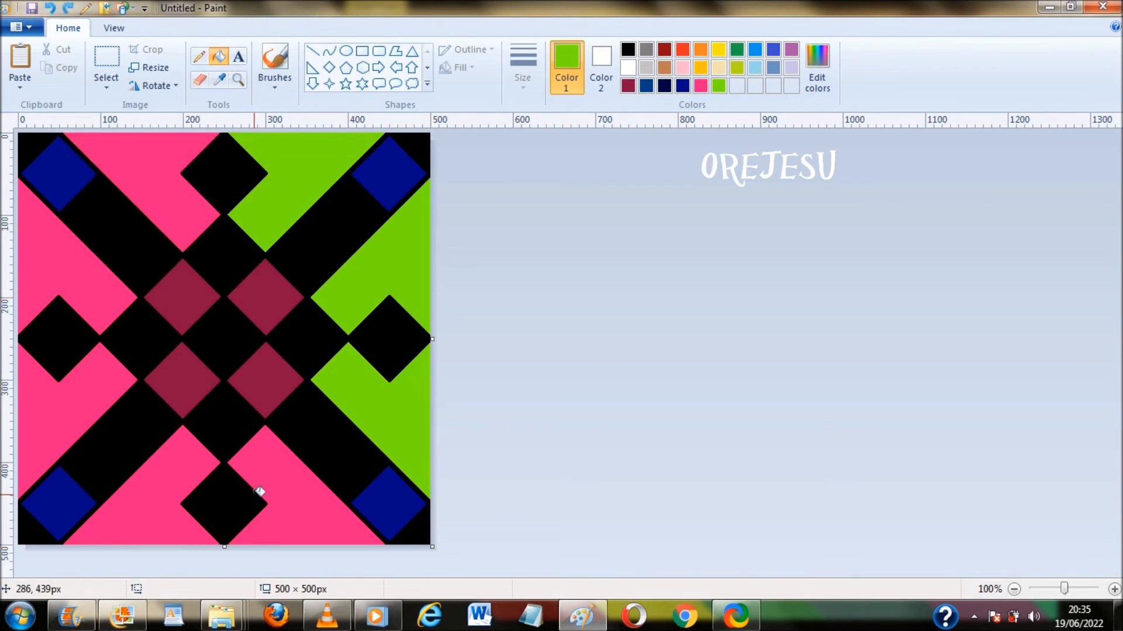
{"action": "key", "text": "ctrl+z"}
Fill the two background areas on the pattern's left side with lime green
{"action": "left_click", "coordinate": [75, 297]}
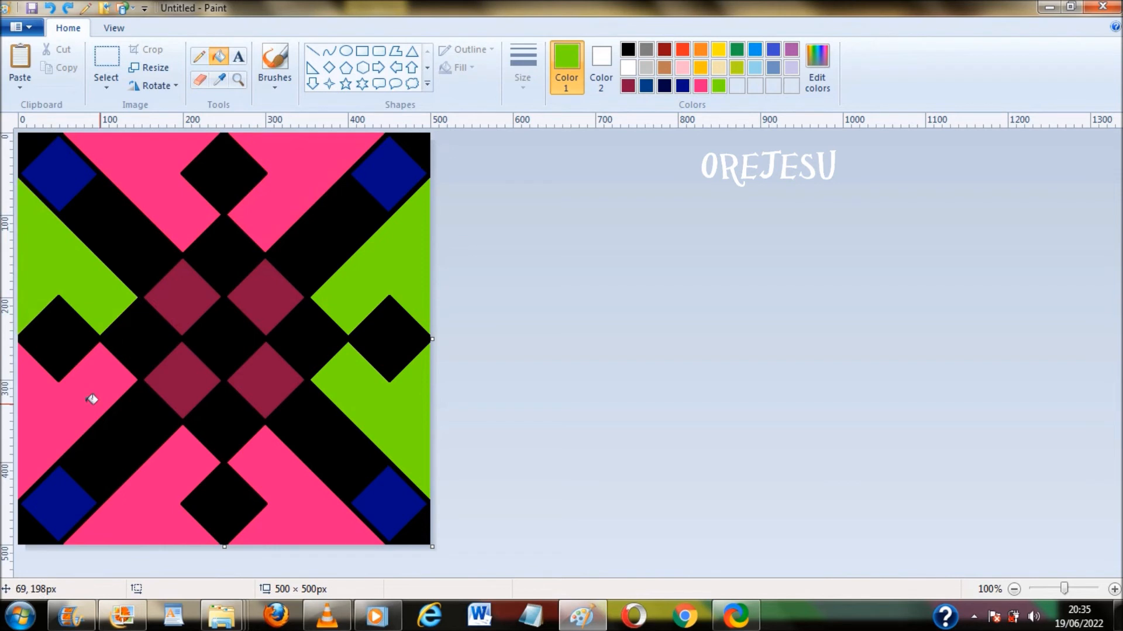
{"action": "left_click", "coordinate": [91, 397]}
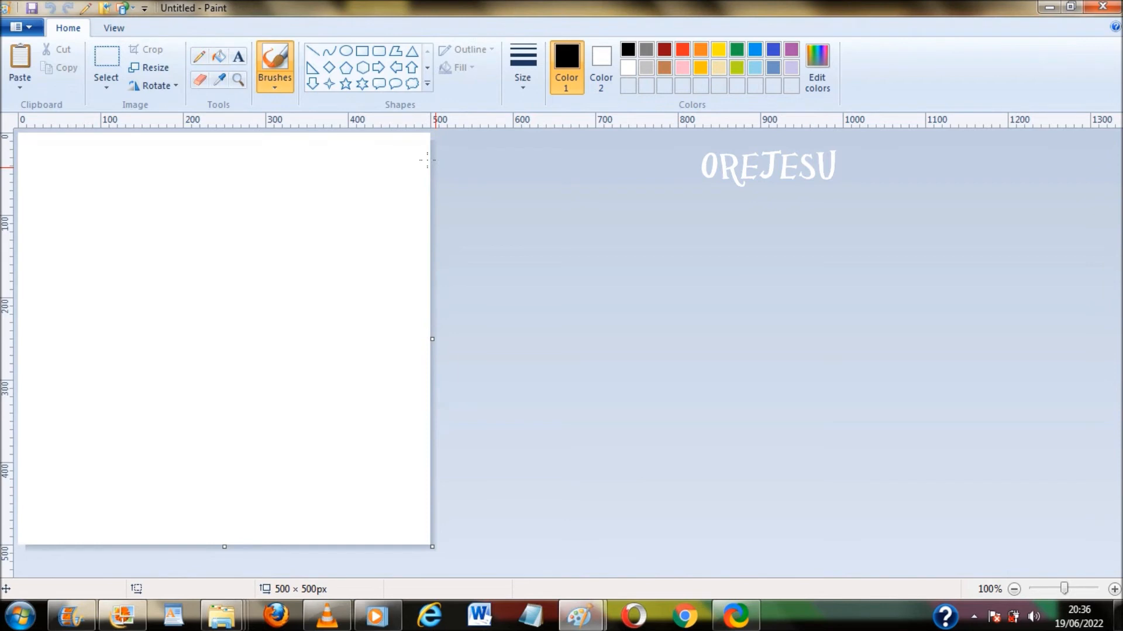
Resize the blank canvas in the second window to 3000 px wide, with the aspect ratio not maintained
{"action": "left_click", "coordinate": [151, 68]}
{"action": "left_click", "coordinate": [179, 128]}
{"action": "left_click", "coordinate": [57, 220]}
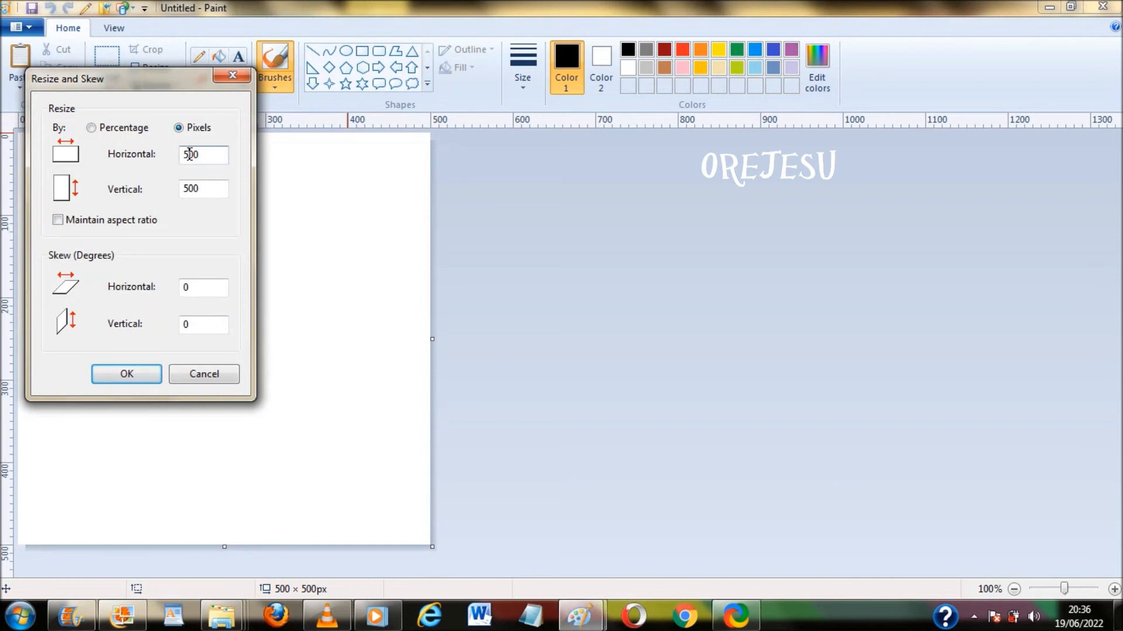
{"action": "left_click", "coordinate": [190, 154]}
{"action": "key", "text": "BackSpace"}
{"action": "type", "text": "30"}
{"action": "left_click", "coordinate": [149, 383]}
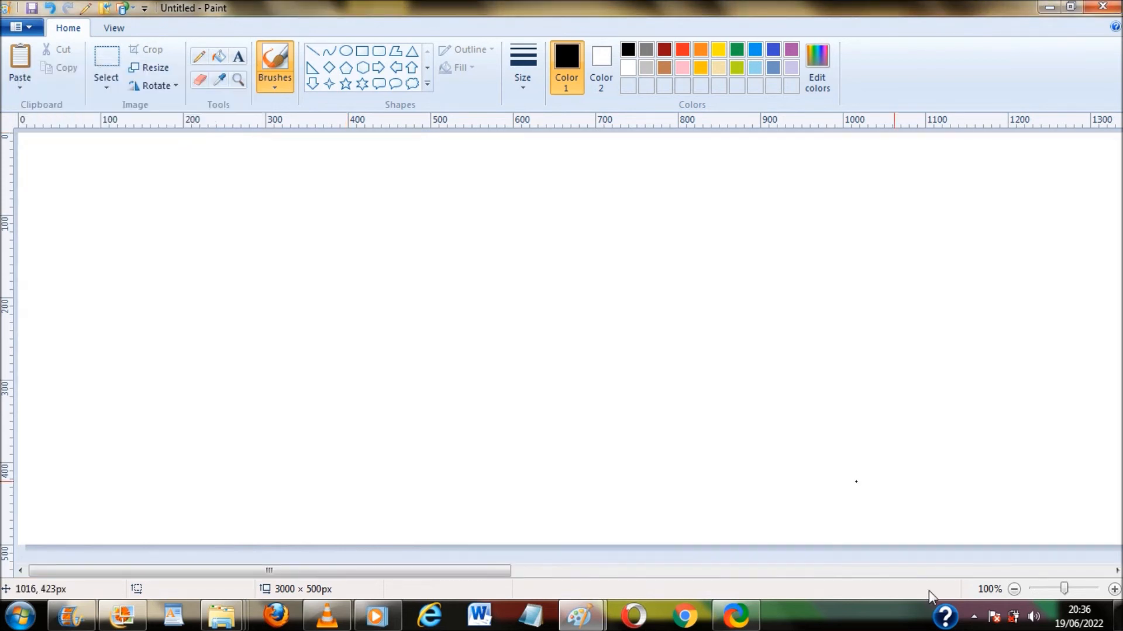
Copy the whole finished pattern and paste it at the left end of the 3000 × 500 px canvas
{"action": "left_click", "coordinate": [1014, 590]}
{"action": "left_click", "coordinate": [1013, 589]}
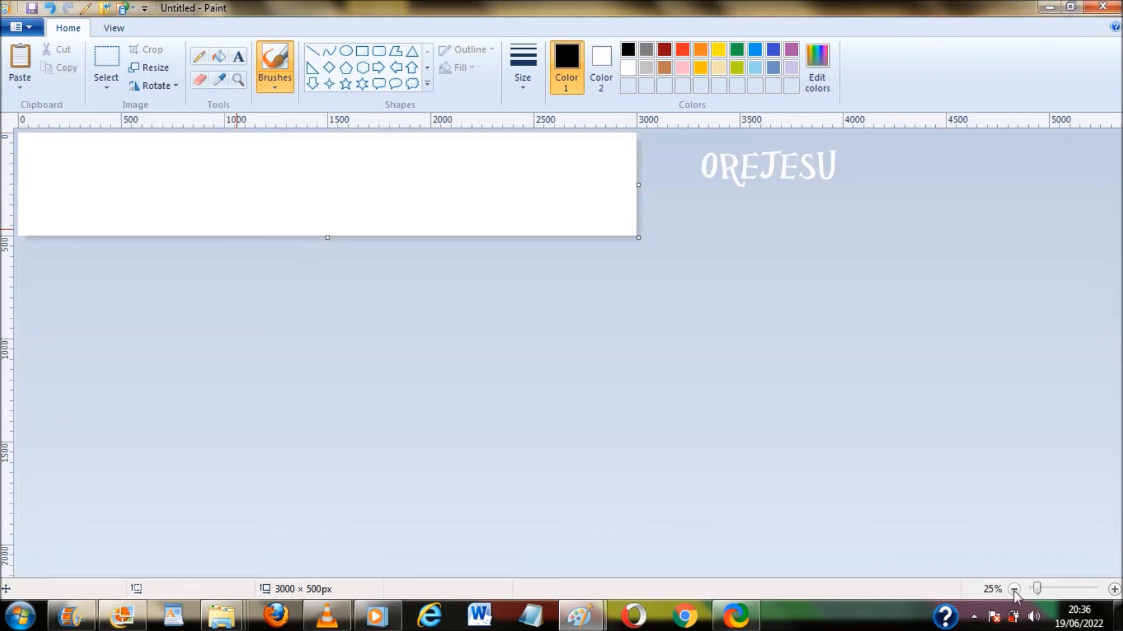
{"action": "left_click", "coordinate": [1014, 590]}
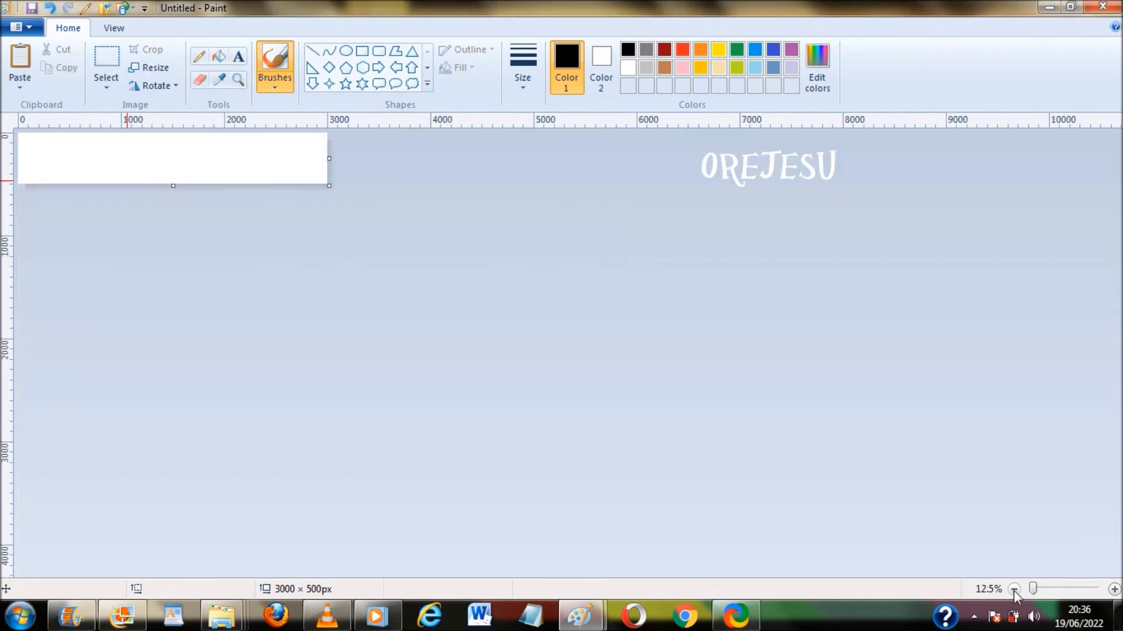
{"action": "left_click", "coordinate": [1115, 589]}
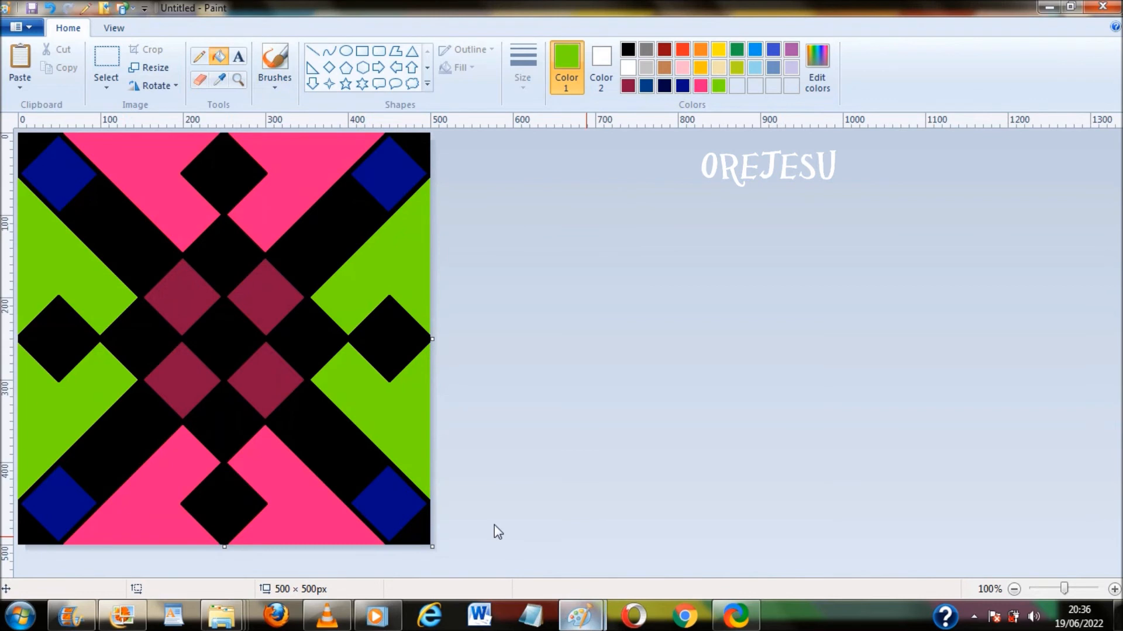
{"action": "key", "text": "ctrl+a"}
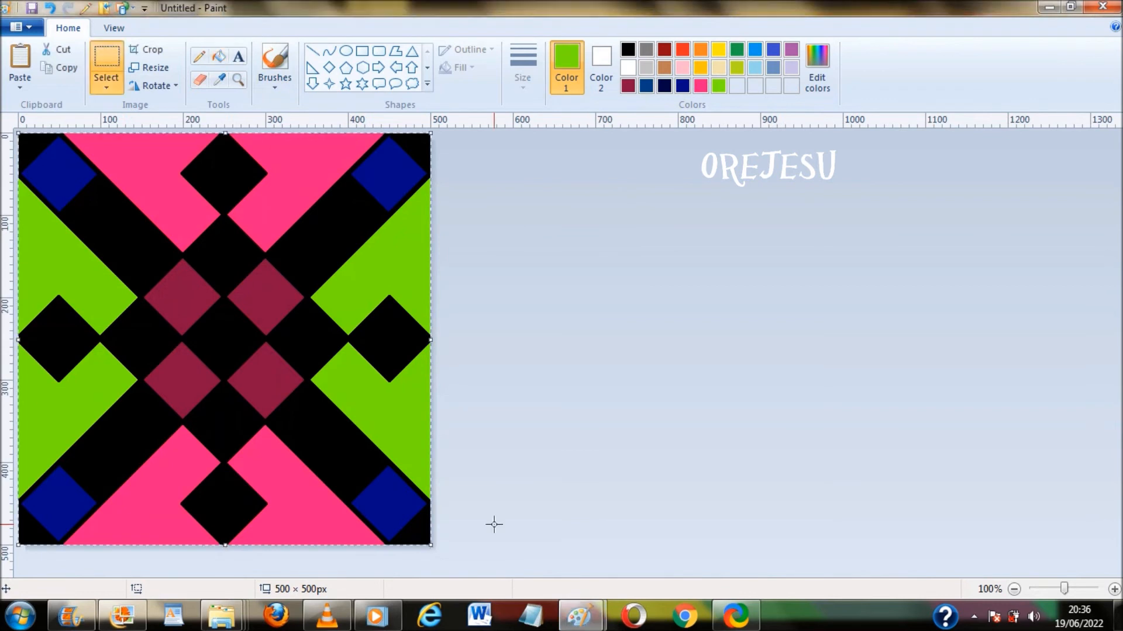
{"action": "mouse_move", "coordinate": [579, 625]}
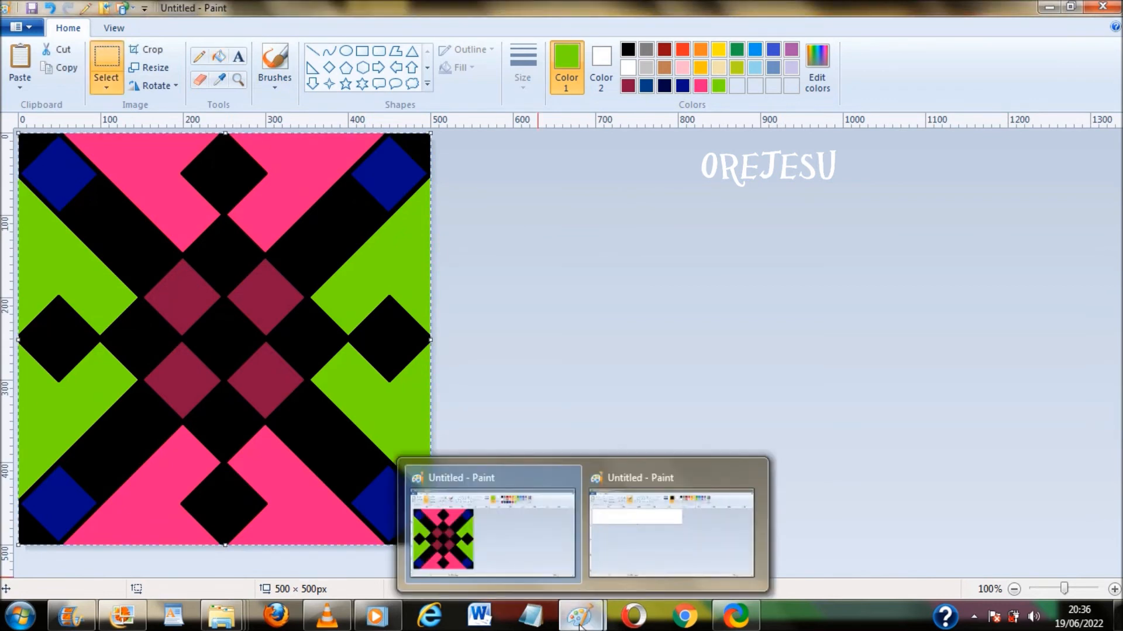
{"action": "left_click", "coordinate": [622, 531]}
{"action": "key", "text": "ctrl+v"}
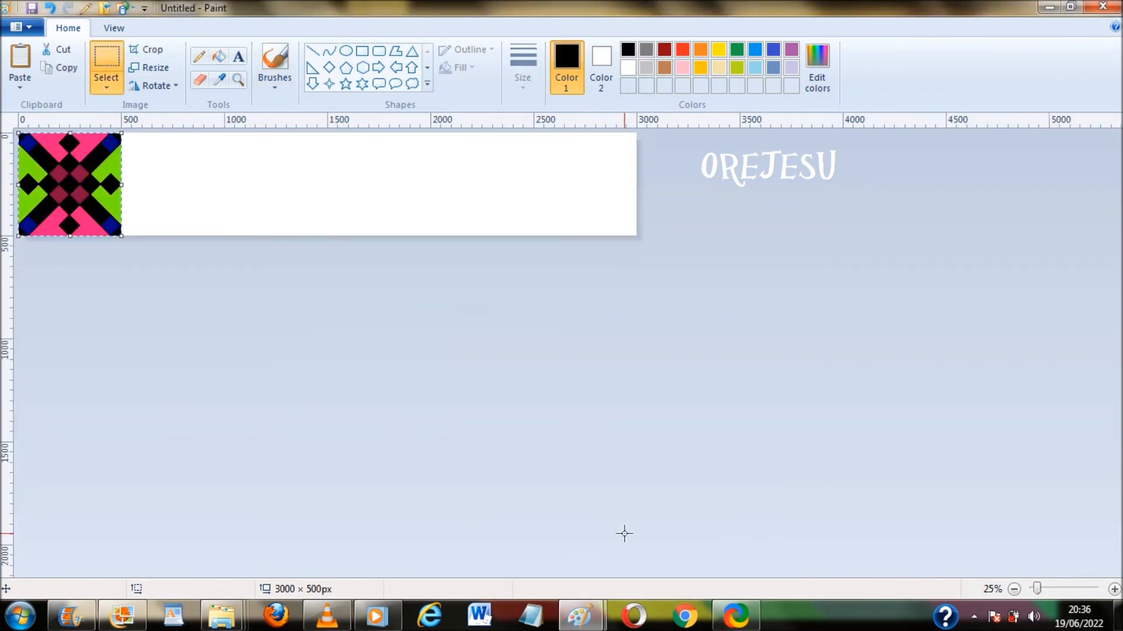
{"action": "key", "text": "Escape"}
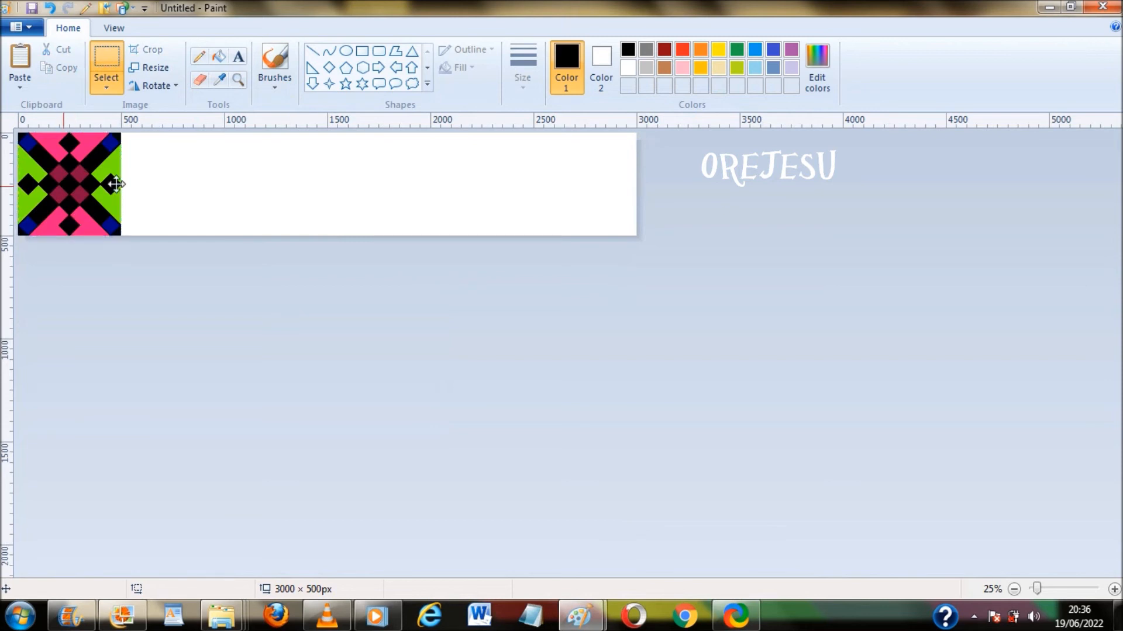
Place a second and a third copy of the pattern edge to edge beside the first one on the wide canvas
{"action": "left_click_drag", "start_coordinate": [115, 185], "coordinate": [166, 186]}
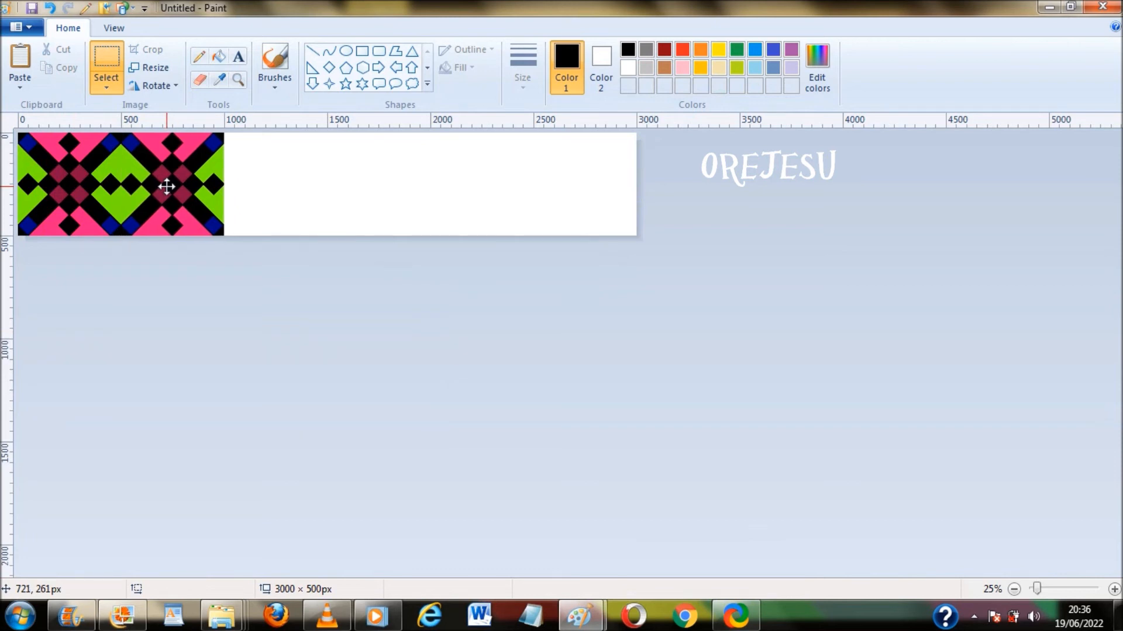
{"action": "left_click_drag", "start_coordinate": [166, 186], "coordinate": [164, 184]}
{"action": "key", "text": "ctrl+v"}
{"action": "left_click_drag", "start_coordinate": [63, 177], "coordinate": [270, 177]}
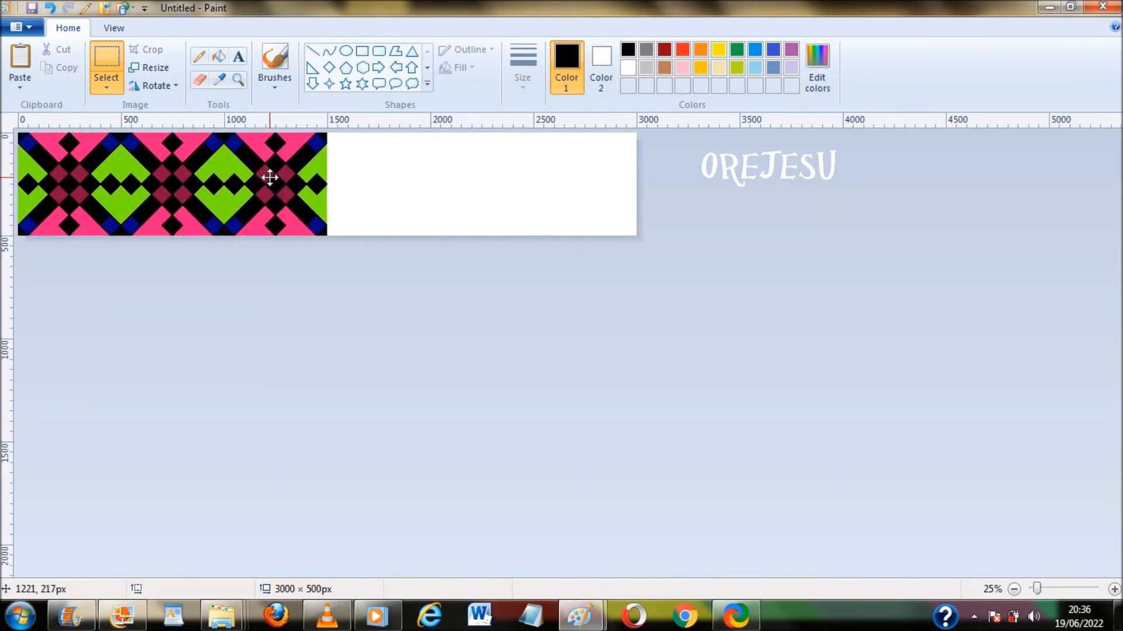
Place a fourth, fifth and sixth copy of the pattern edge to edge to fill the rest of the 3000 px wide canvas
{"action": "left_click_drag", "start_coordinate": [270, 177], "coordinate": [320, 185]}
{"action": "left_click_drag", "start_coordinate": [320, 185], "coordinate": [342, 158]}
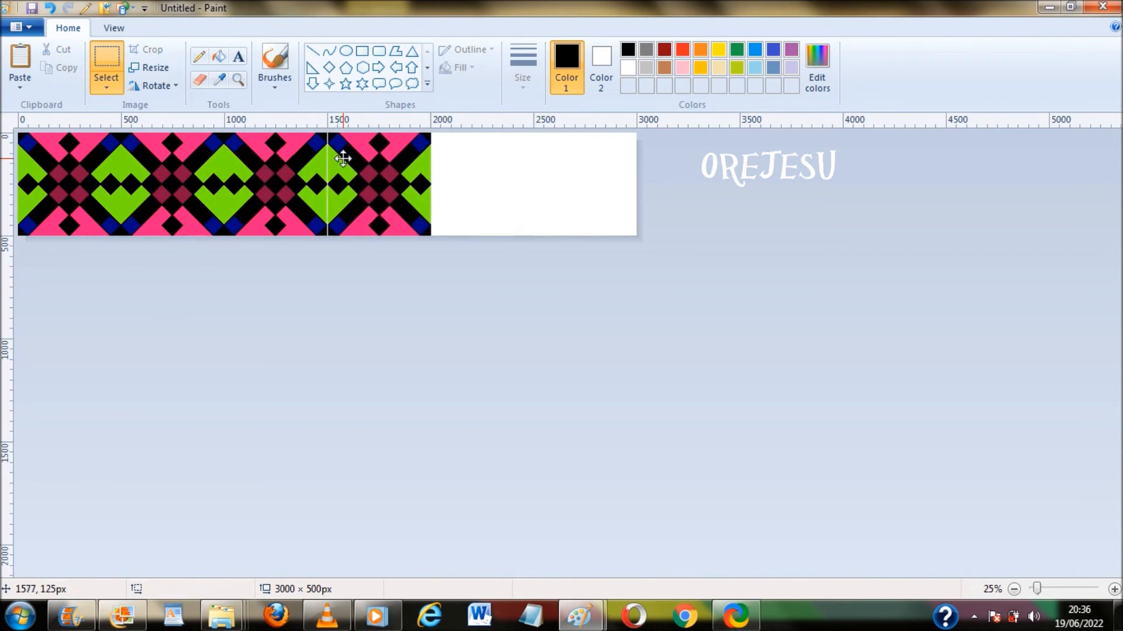
{"action": "left_click_drag", "start_coordinate": [344, 159], "coordinate": [342, 158]}
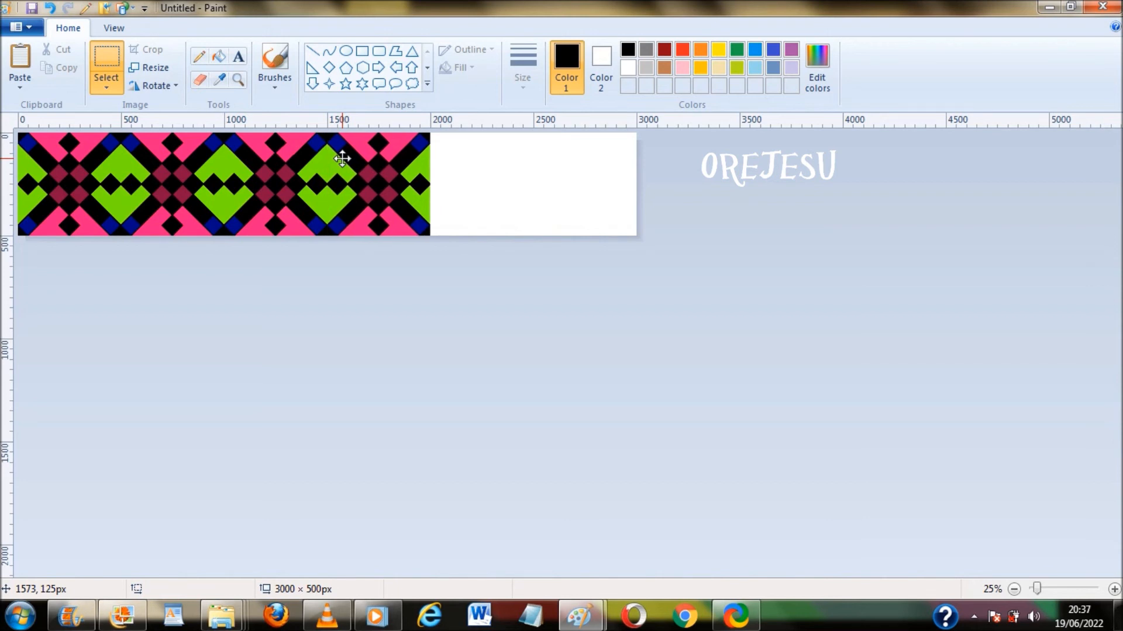
{"action": "key", "text": "ctrl+v"}
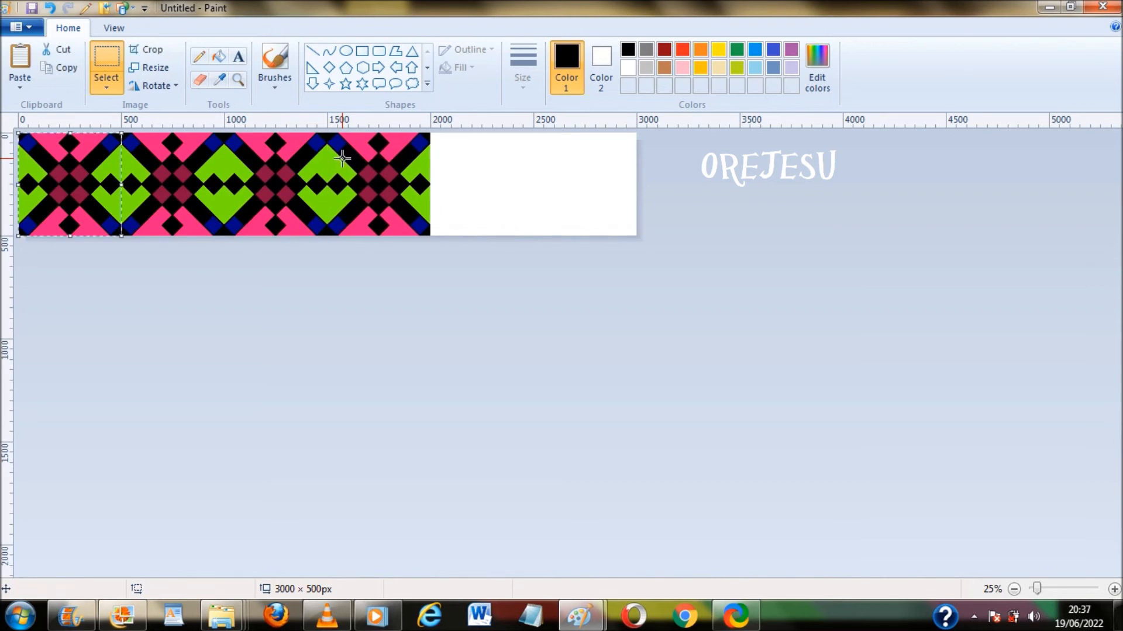
{"action": "left_click_drag", "start_coordinate": [49, 182], "coordinate": [460, 183]}
{"action": "key", "text": "ctrl+v"}
{"action": "left_click_drag", "start_coordinate": [39, 186], "coordinate": [554, 187]}
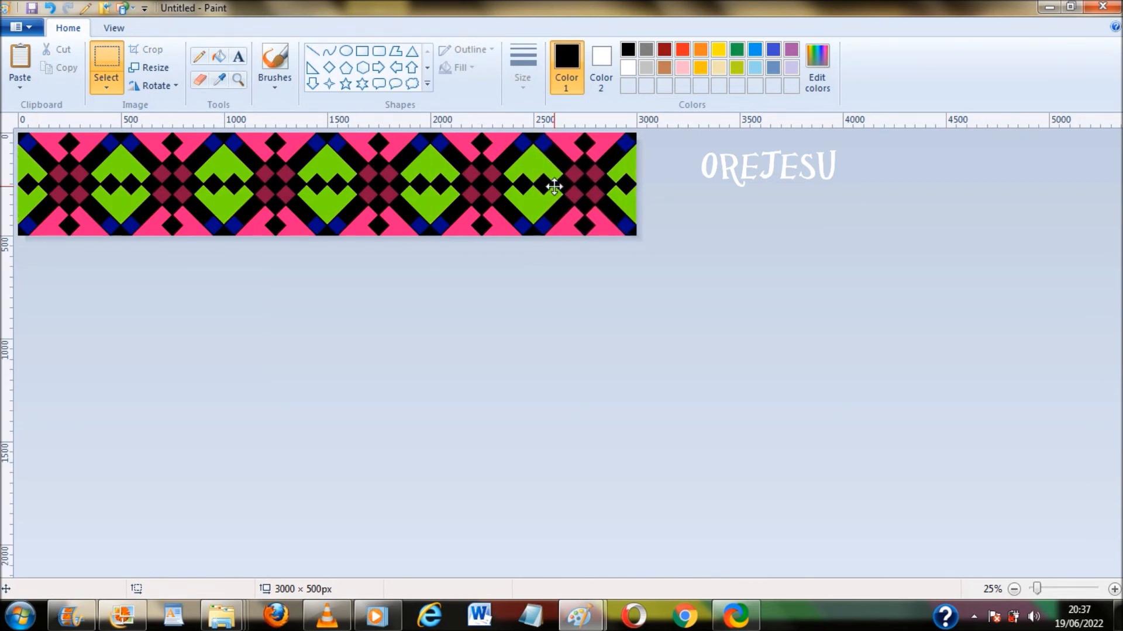
{"action": "left_click", "coordinate": [730, 378]}
Copy the entire six-pattern row and extend the canvas downwards to 3000 × 1000 px
{"action": "key", "text": "ctrl+a"}
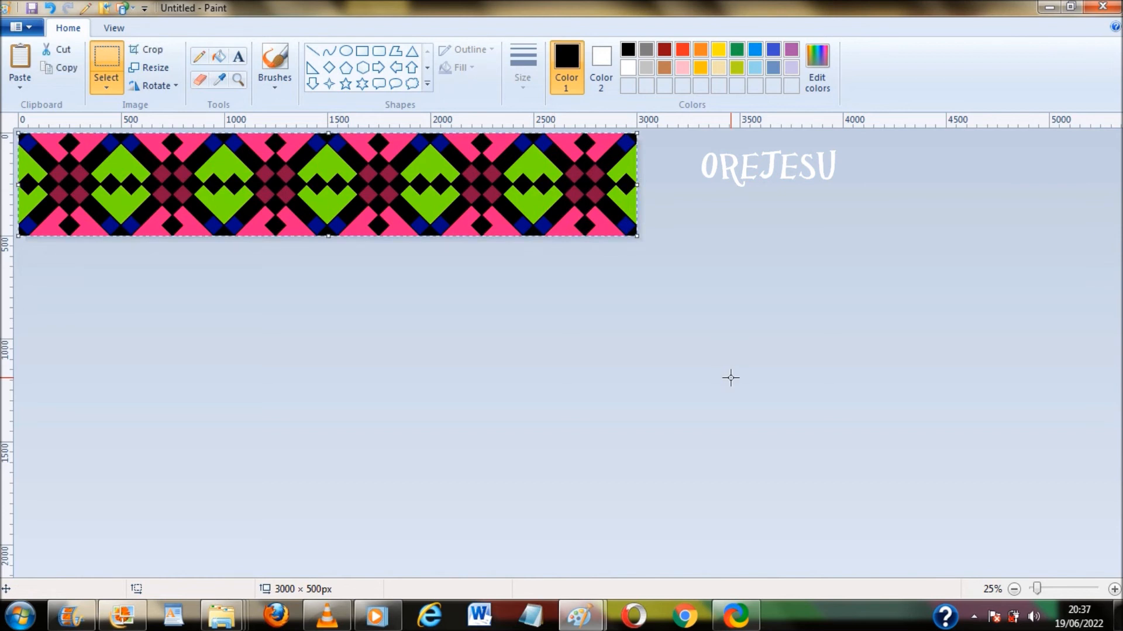
{"action": "left_click", "coordinate": [409, 441]}
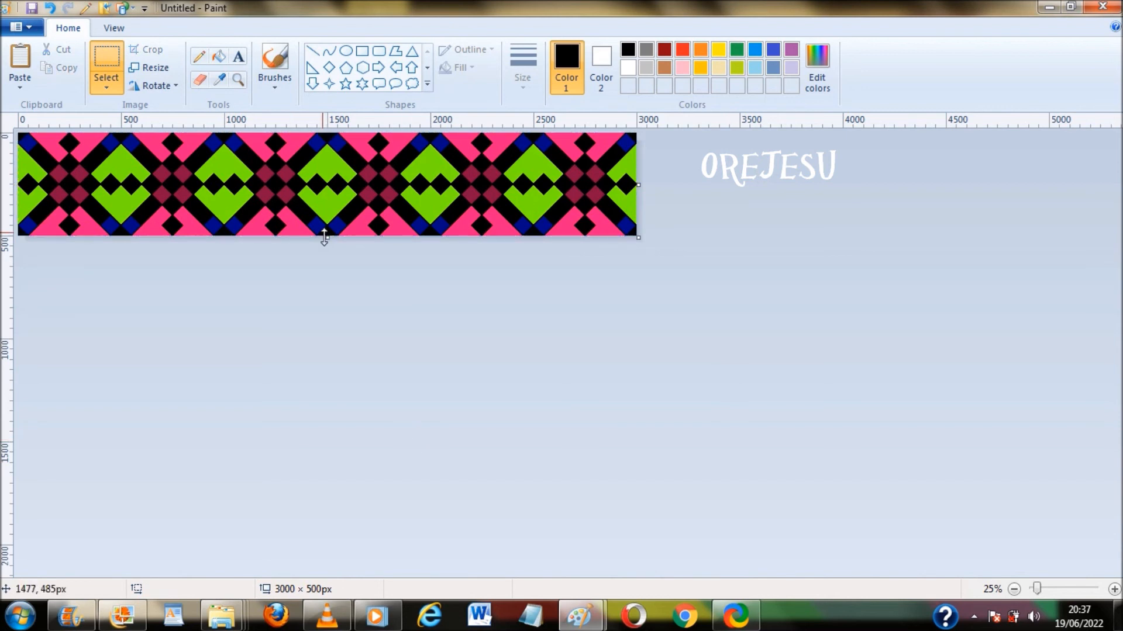
{"action": "left_click_drag", "start_coordinate": [324, 237], "coordinate": [348, 339]}
Paste the copied row and align it directly beneath the first row in the blank lower half
{"action": "key", "text": "ctrl+v"}
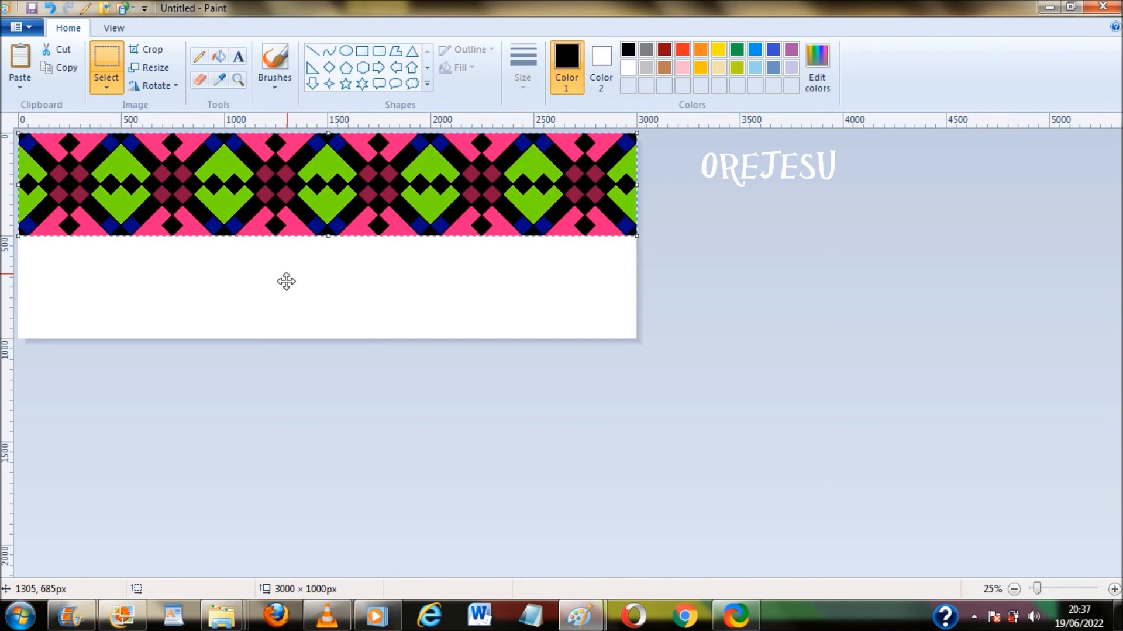
{"action": "left_click_drag", "start_coordinate": [289, 183], "coordinate": [291, 286]}
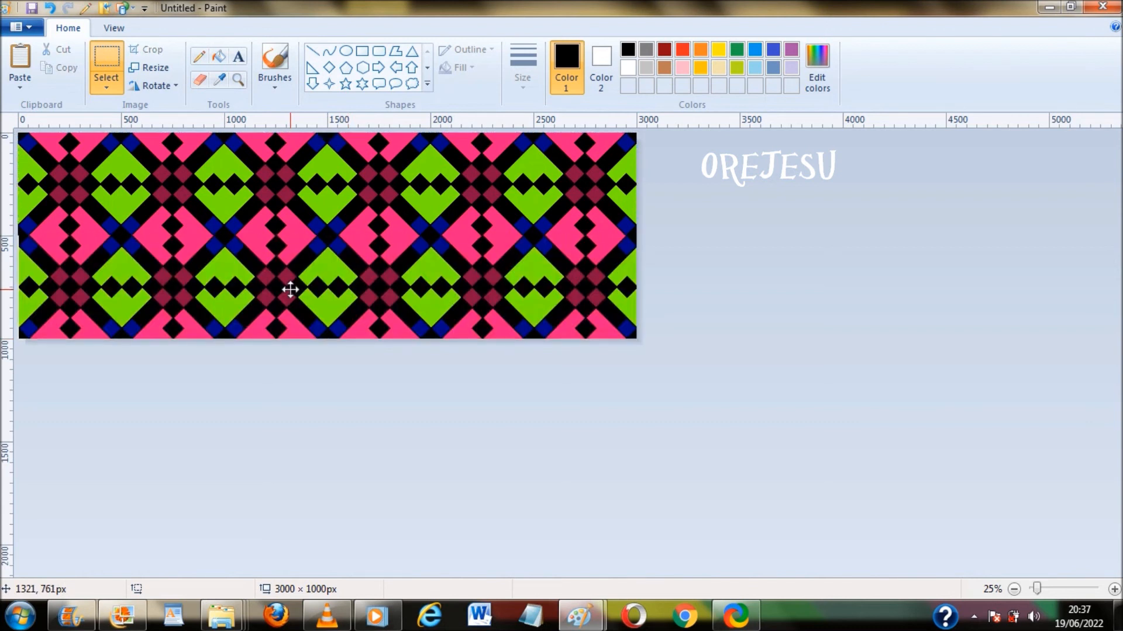
{"action": "left_click_drag", "start_coordinate": [290, 289], "coordinate": [290, 289]}
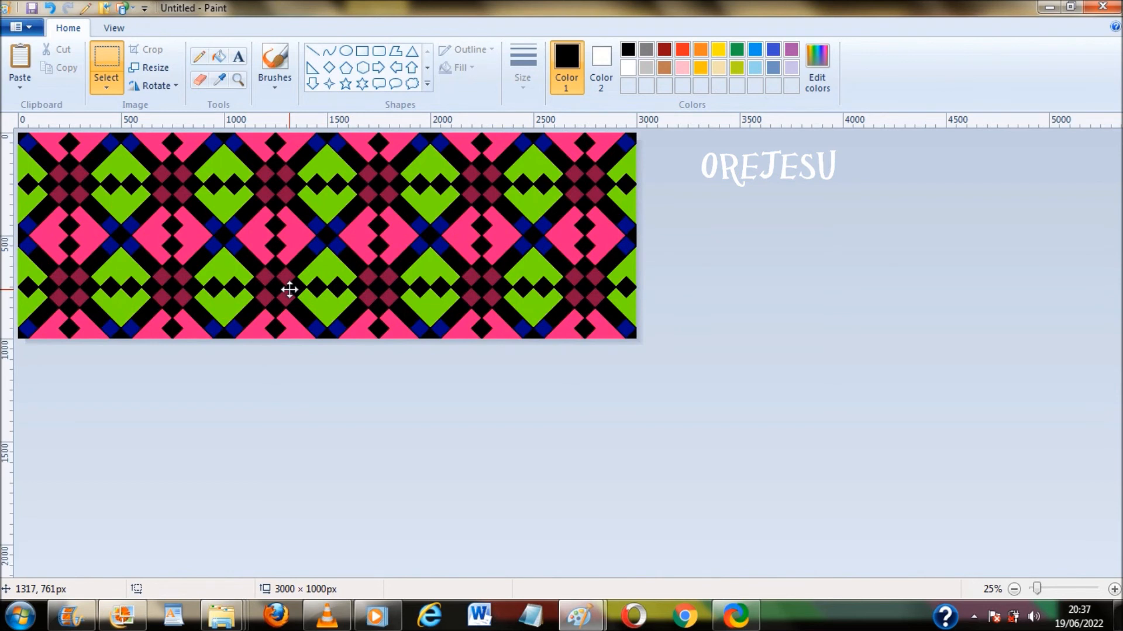
{"action": "left_click", "coordinate": [571, 467]}
Copy the whole two-row pattern and extend the canvas downwards to 3000 × 2000 px
{"action": "key", "text": "ctrl+a"}
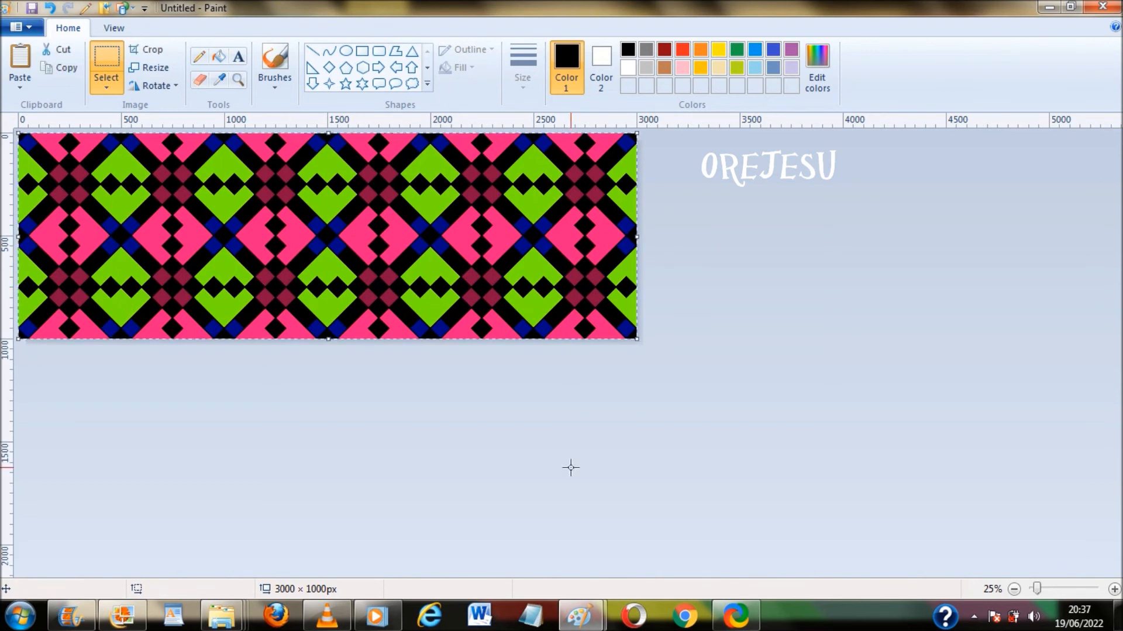
{"action": "left_click", "coordinate": [254, 403]}
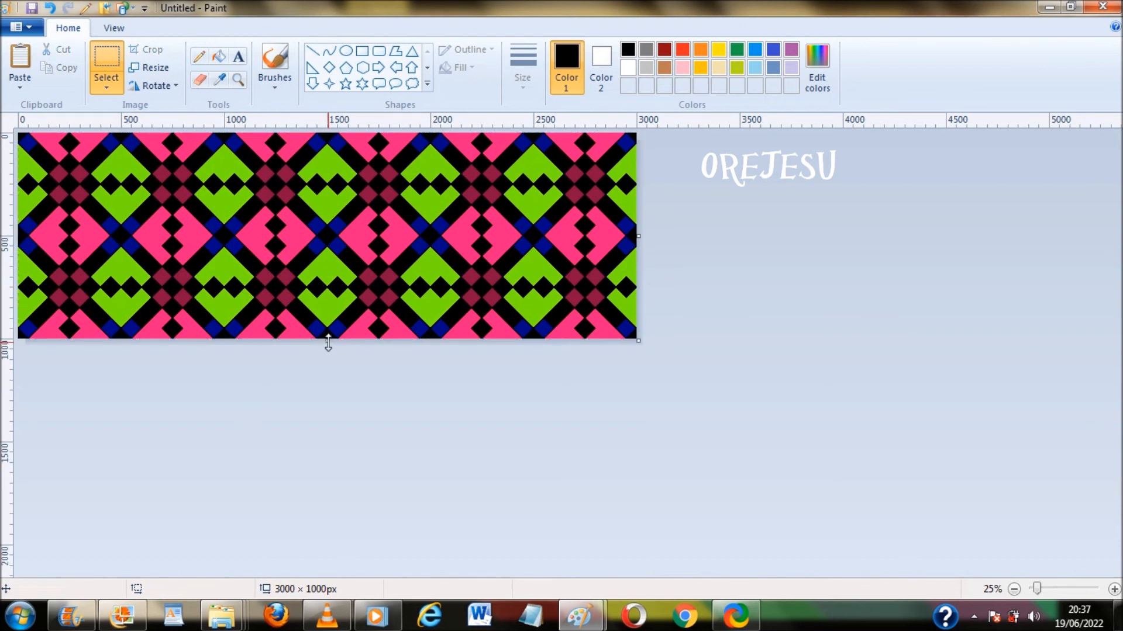
{"action": "left_click_drag", "start_coordinate": [328, 344], "coordinate": [358, 545]}
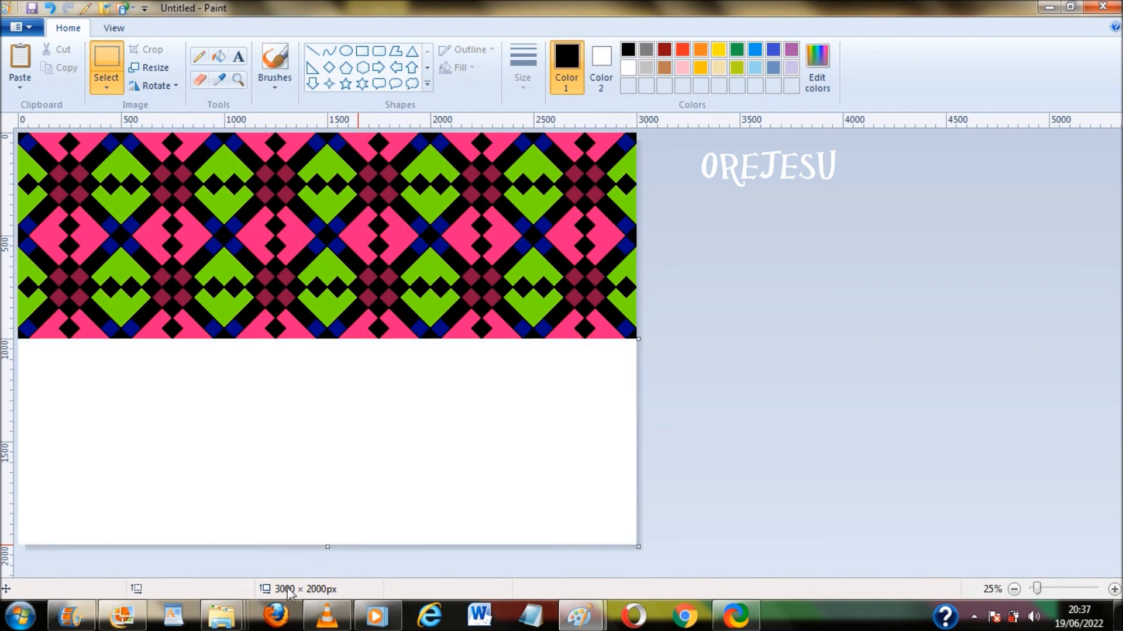
{"action": "key", "text": "ctrl+v"}
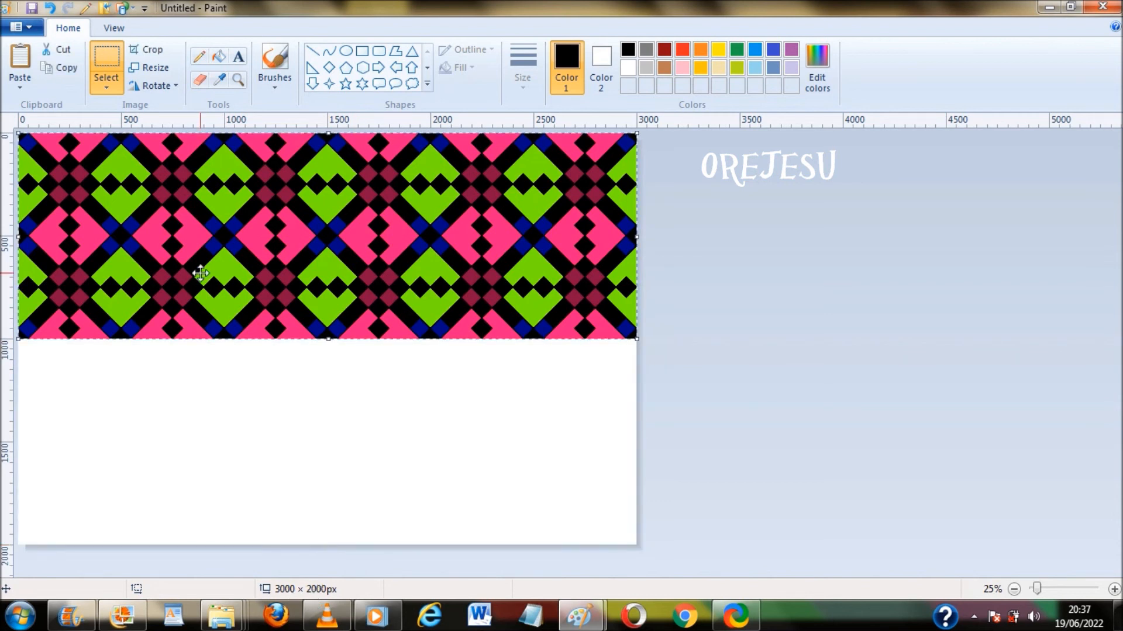
{"action": "left_click_drag", "start_coordinate": [262, 439], "coordinate": [269, 423]}
{"action": "left_click_drag", "start_coordinate": [330, 382], "coordinate": [286, 411]}
{"action": "key", "text": "Left"}
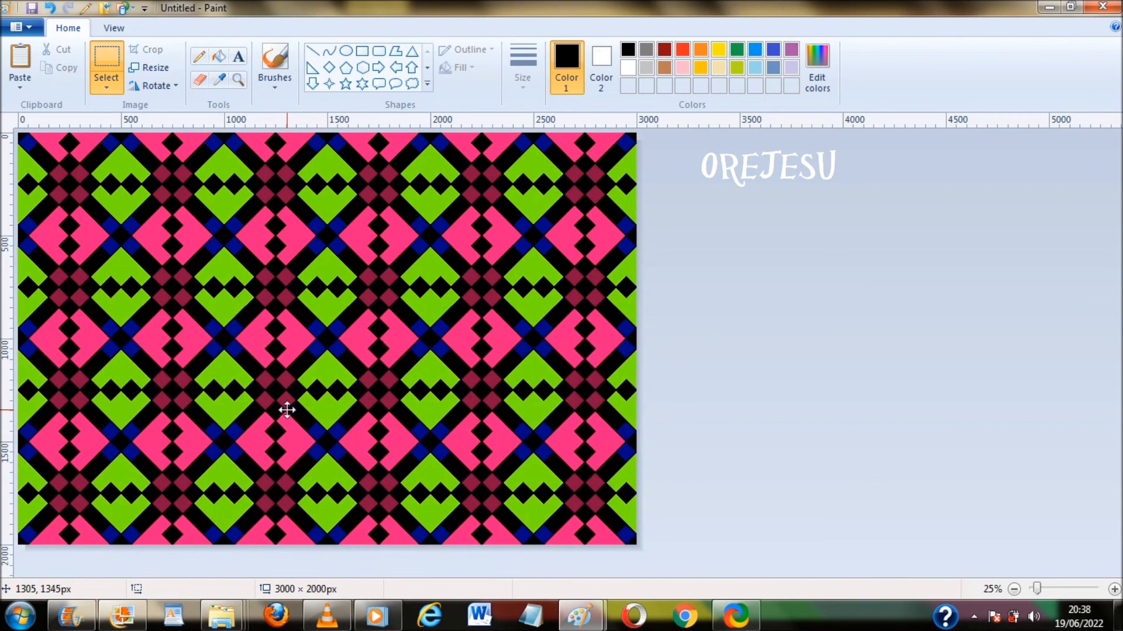
{"action": "key", "text": "Up"}
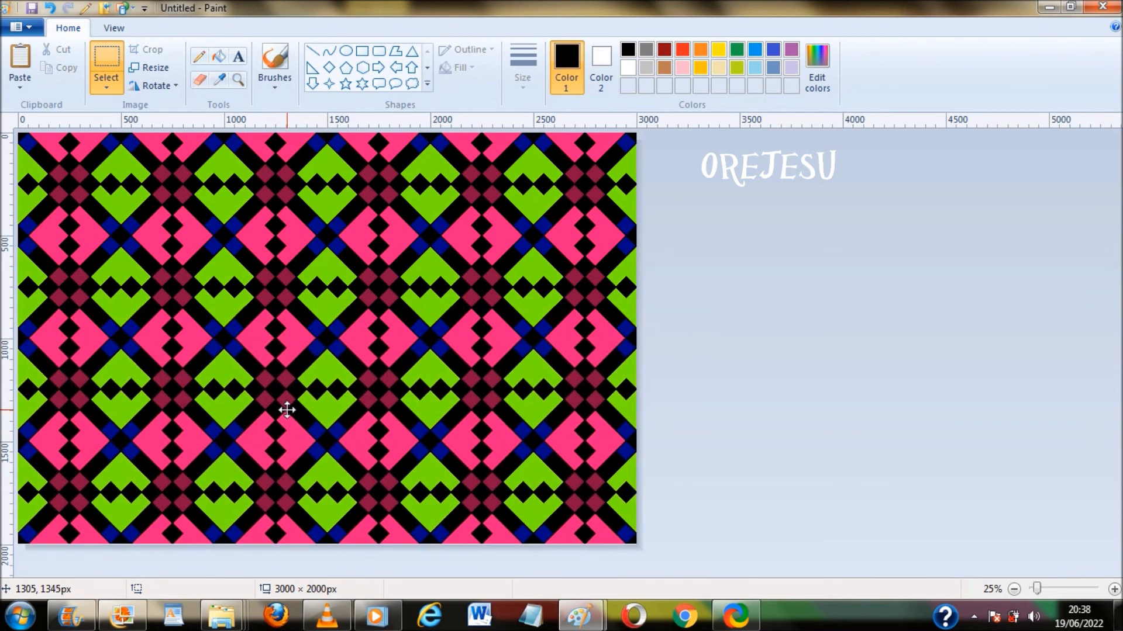
{"action": "left_click", "coordinate": [817, 408]}
{"action": "key", "text": "ctrl+z"}
Paste the two-row block and fit it flush beneath the existing rows in the blank lower half of the canvas
{"action": "key", "text": "ctrl+v"}
{"action": "left_click_drag", "start_coordinate": [286, 187], "coordinate": [285, 398]}
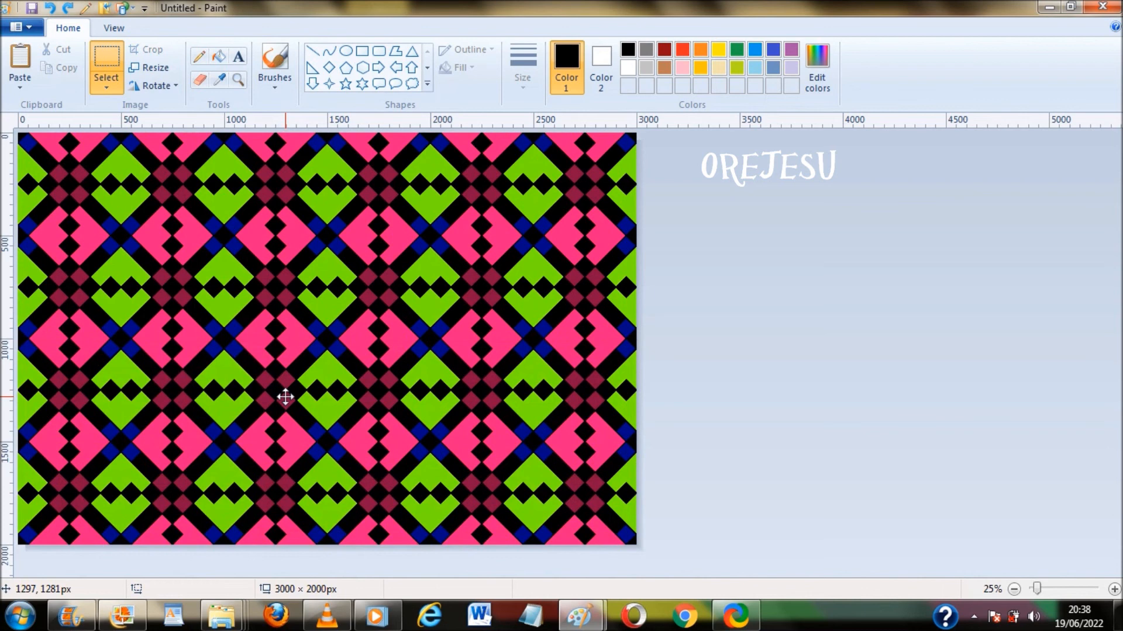
{"action": "left_click_drag", "start_coordinate": [285, 397], "coordinate": [285, 397]}
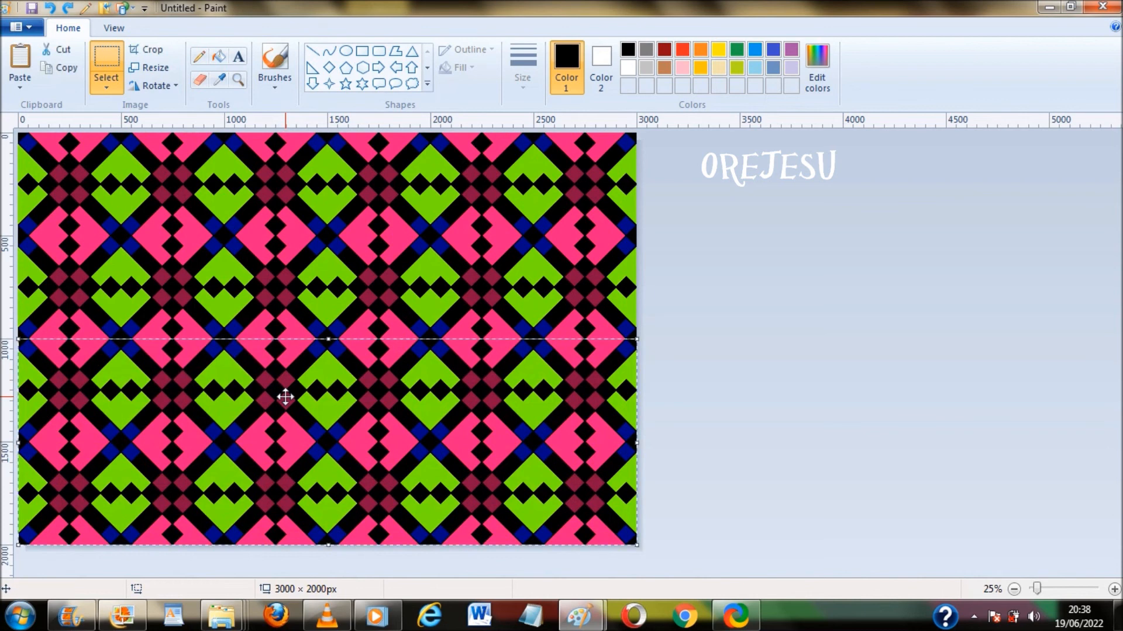
{"action": "left_click", "coordinate": [886, 374]}
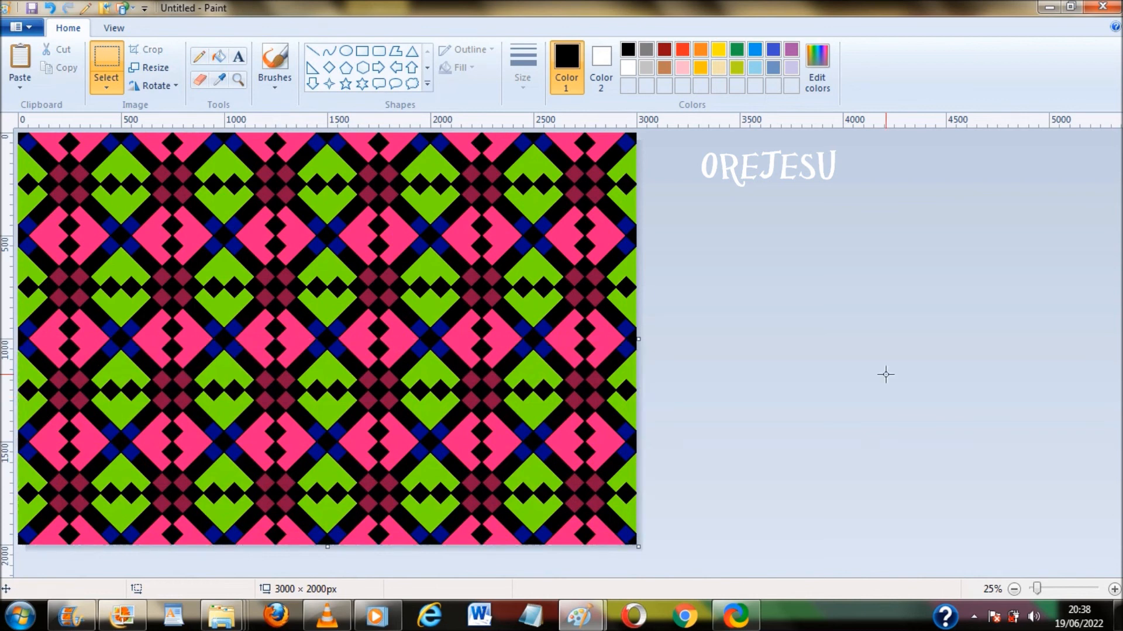
Extend the canvas downwards to 3000 × 3000 px
{"action": "left_click", "coordinate": [1015, 590]}
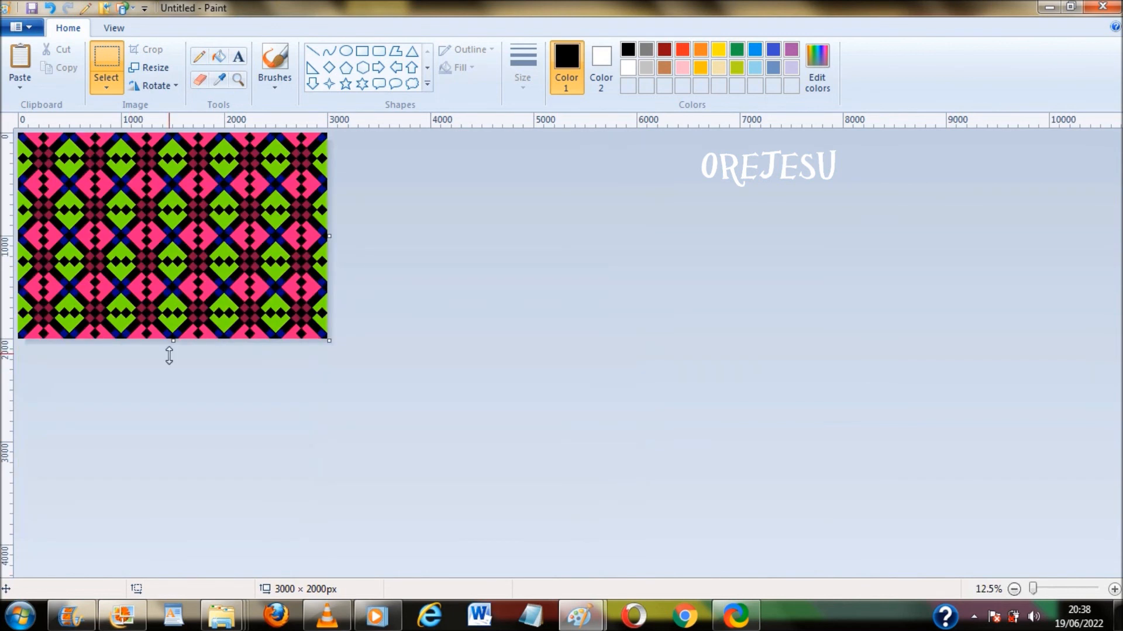
{"action": "left_click_drag", "start_coordinate": [169, 355], "coordinate": [199, 442]}
{"action": "key", "text": "ctrl+v"}
{"action": "mouse_move", "coordinate": [165, 389]}
{"action": "left_mouse_down"}
{"action": "mouse_move", "coordinate": [162, 372]}
{"action": "mouse_move", "coordinate": [157, 397]}
{"action": "left_mouse_up"}
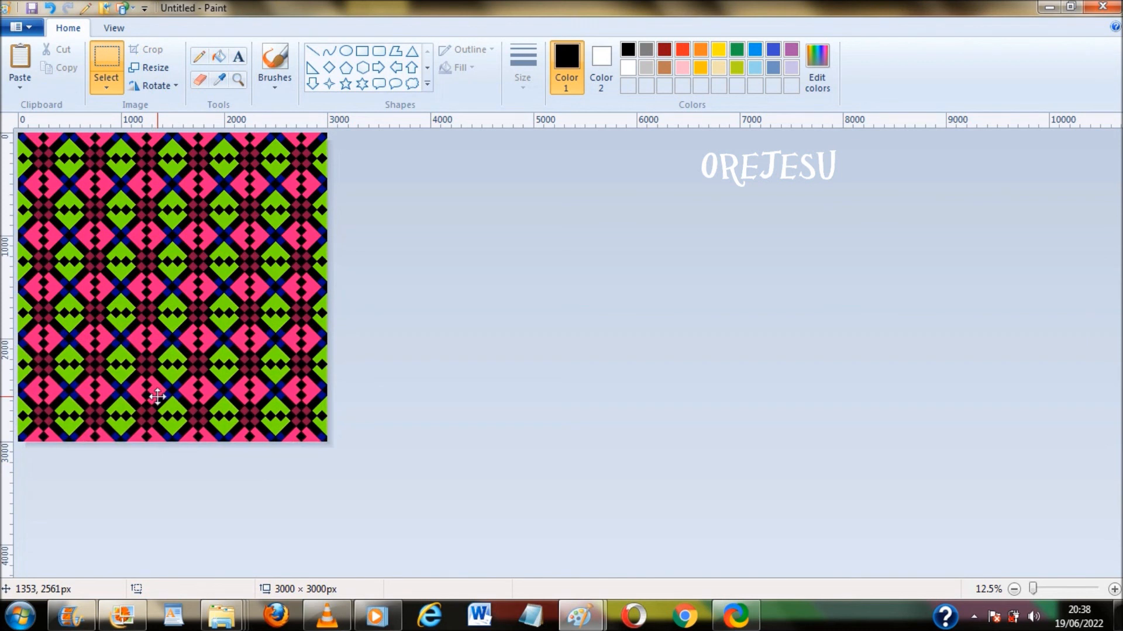
{"action": "left_click", "coordinate": [624, 366]}
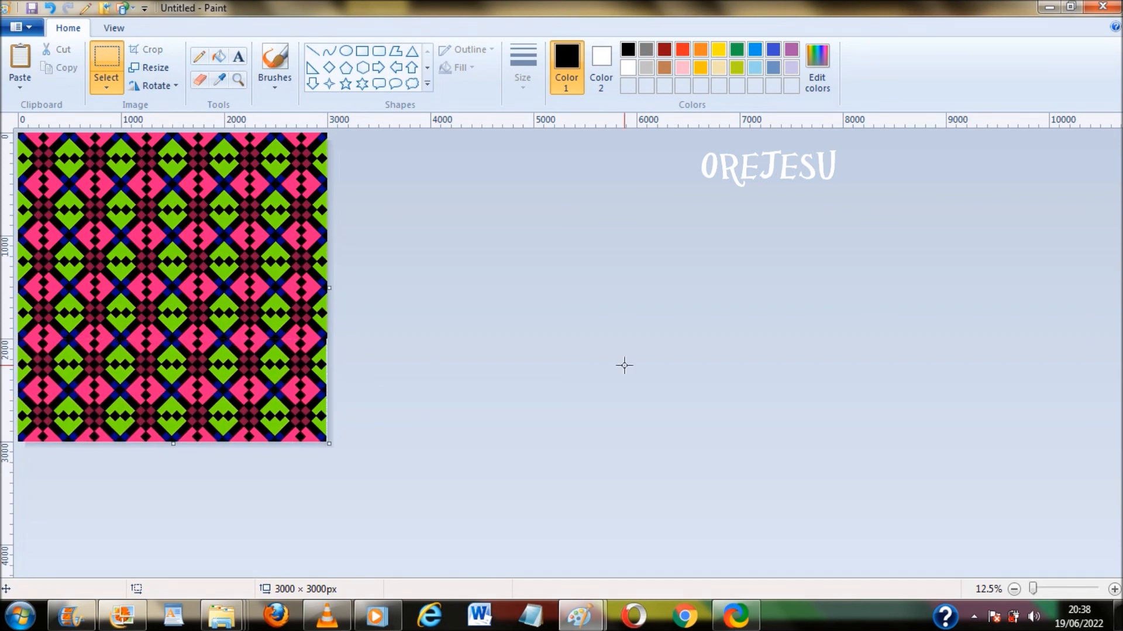
{"action": "key", "text": "ctrl+z"}
Paste the two-row block and fit it flush into the blank bottom third of the canvas
{"action": "key", "text": "ctrl+v"}
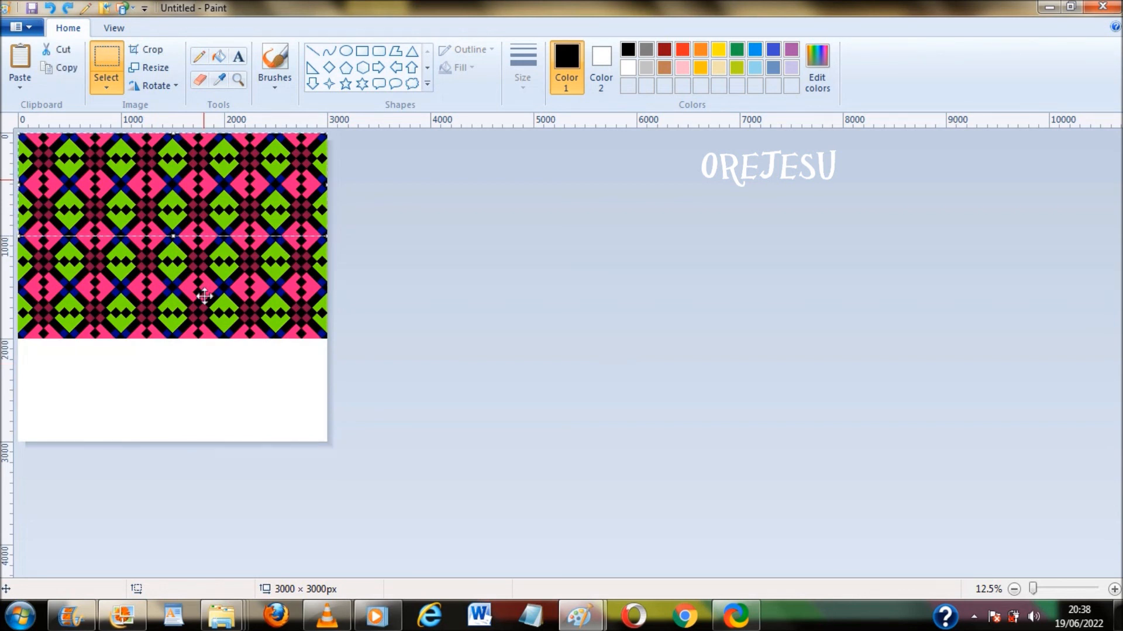
{"action": "left_click_drag", "start_coordinate": [204, 296], "coordinate": [203, 386]}
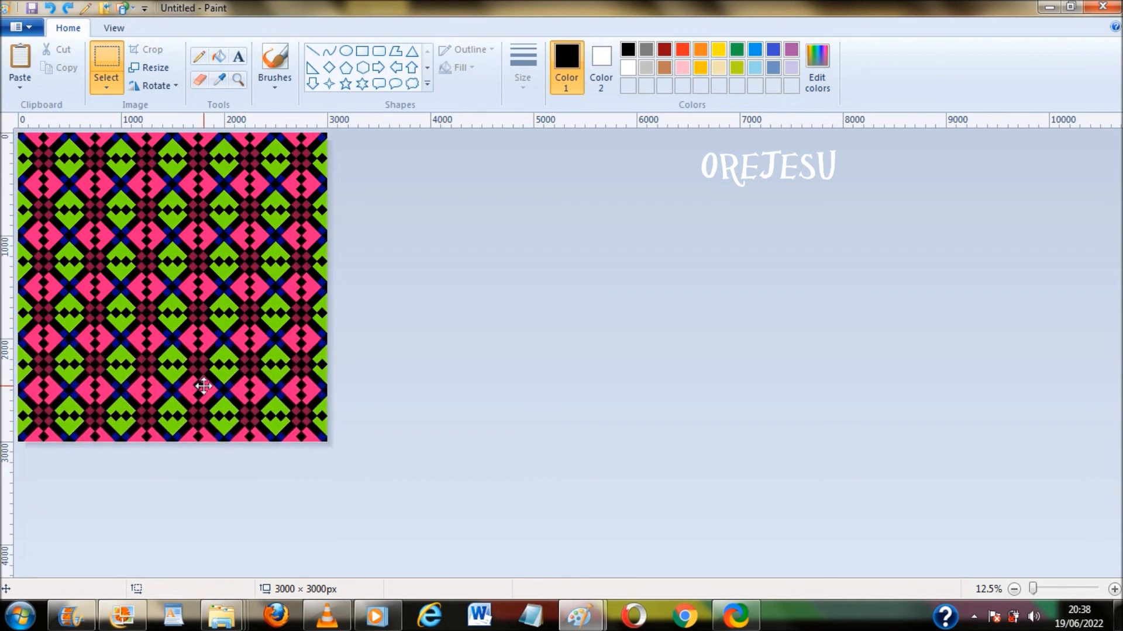
{"action": "left_click", "coordinate": [442, 393]}
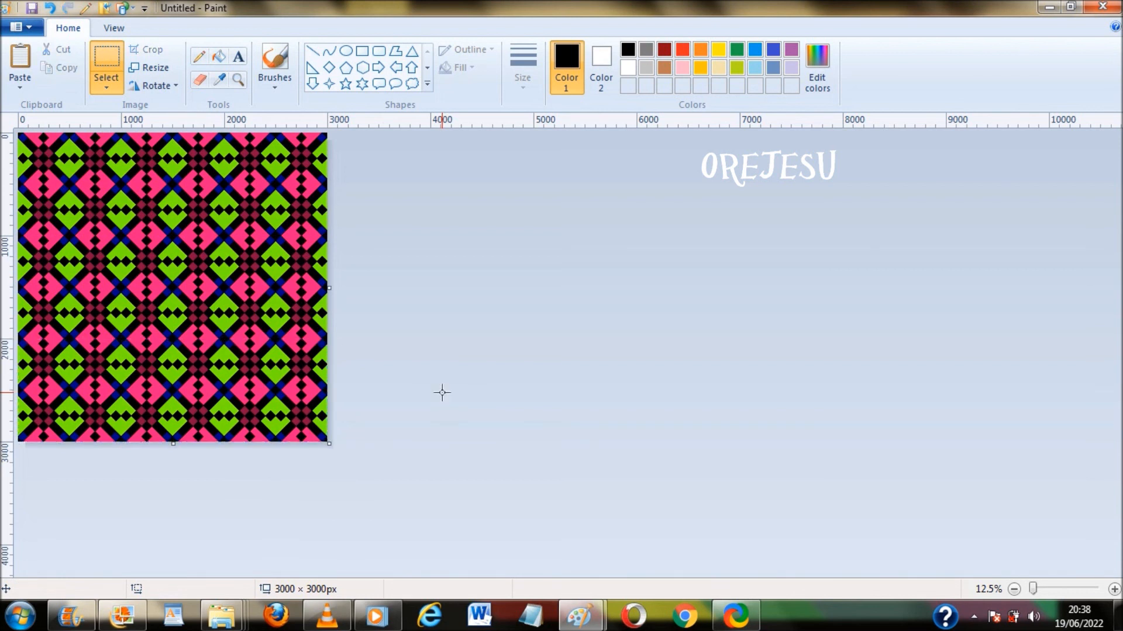